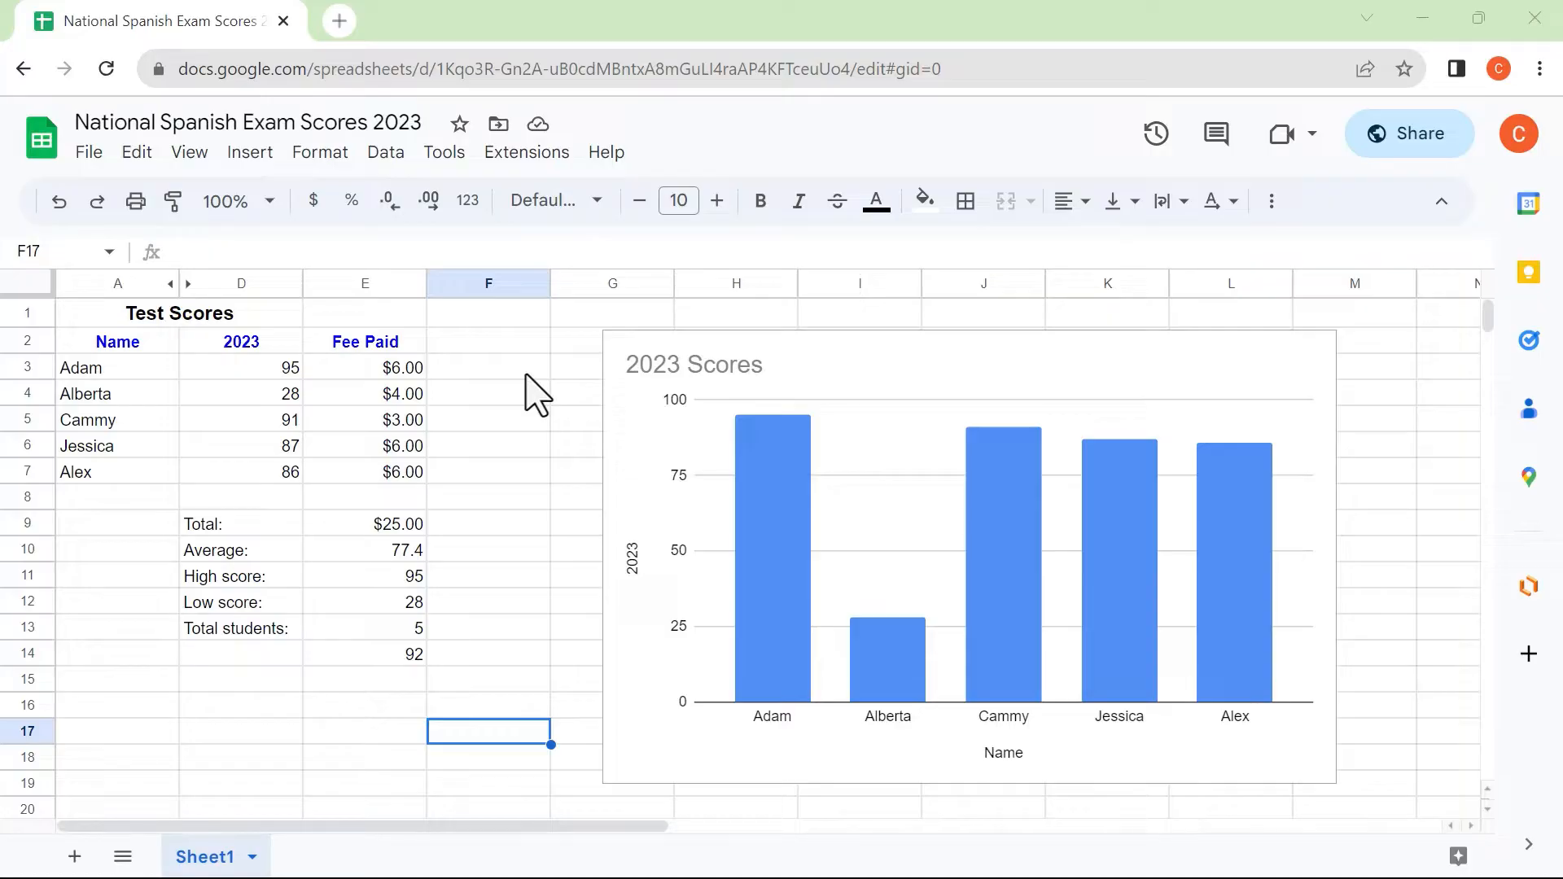
Add a new blank sheet to the spreadsheet and name it 2024
click(513, 419)
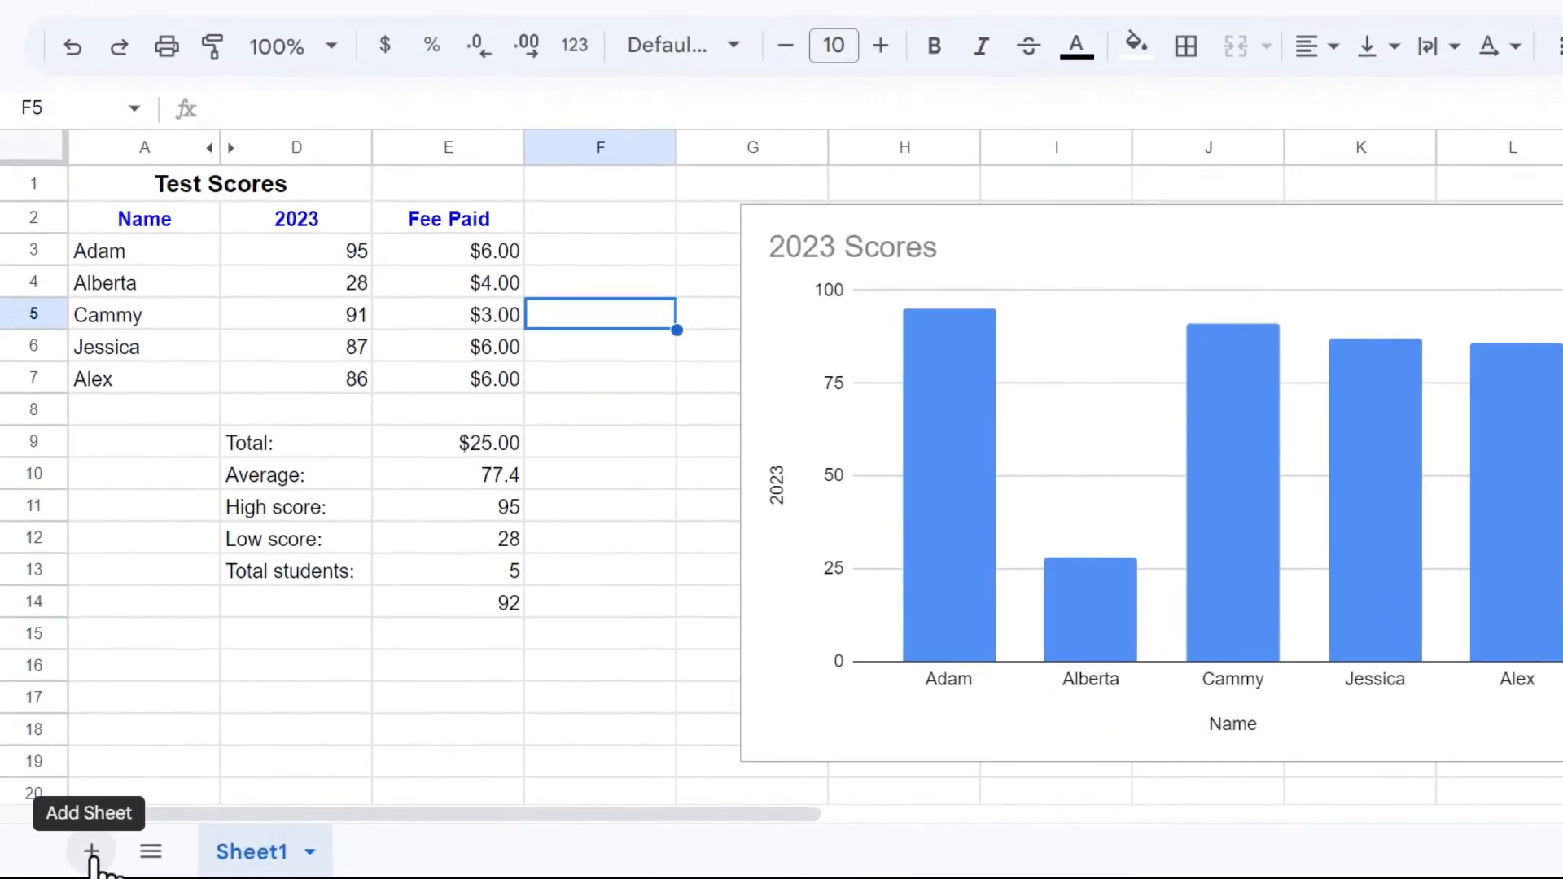
click(92, 851)
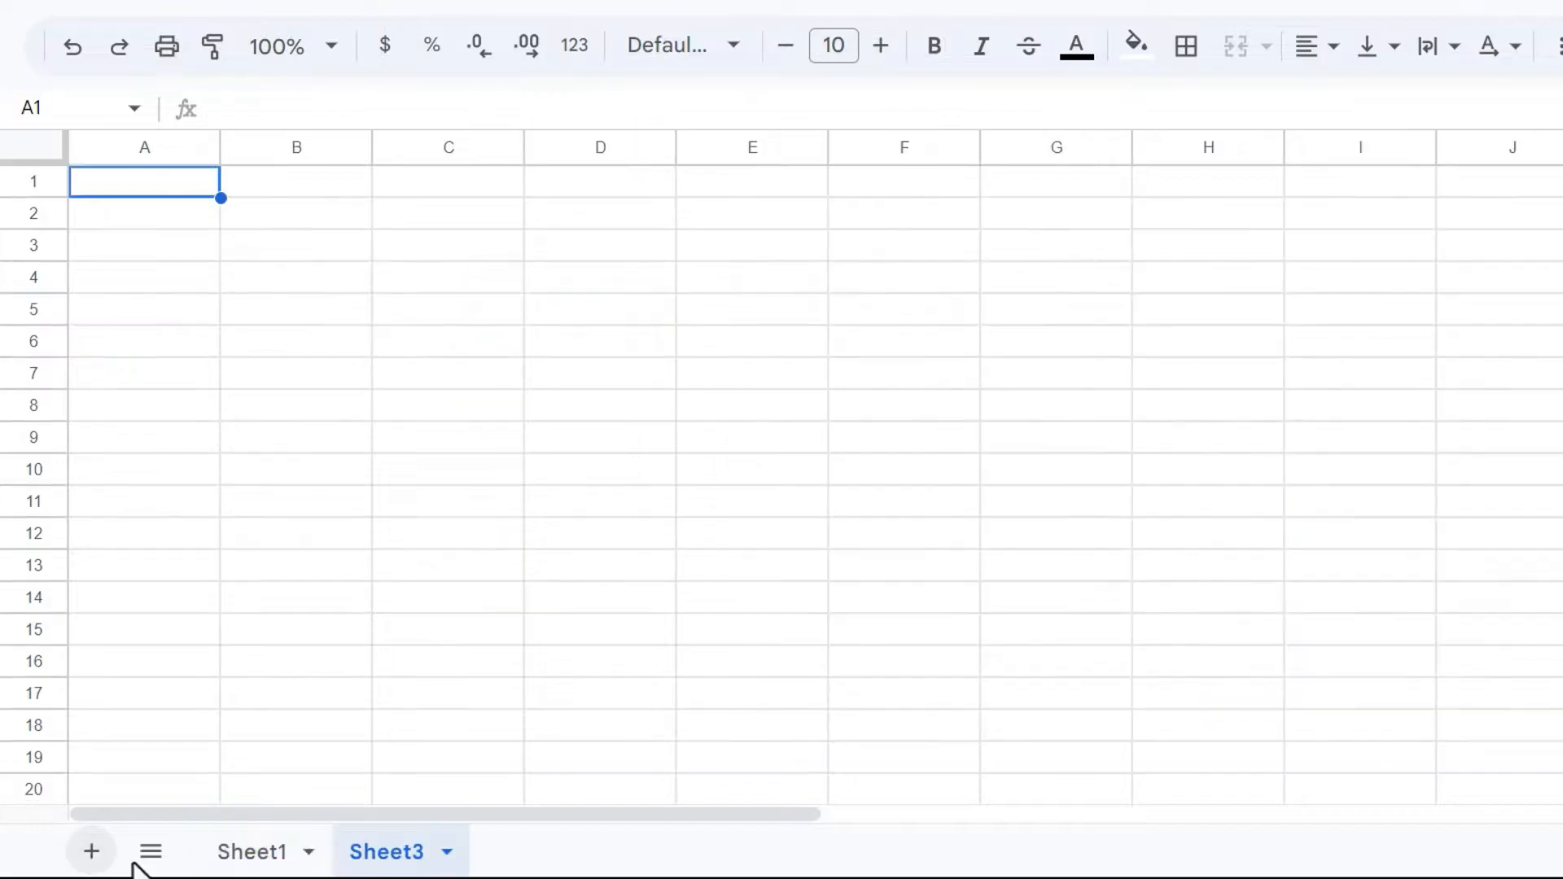
double_click(456, 851)
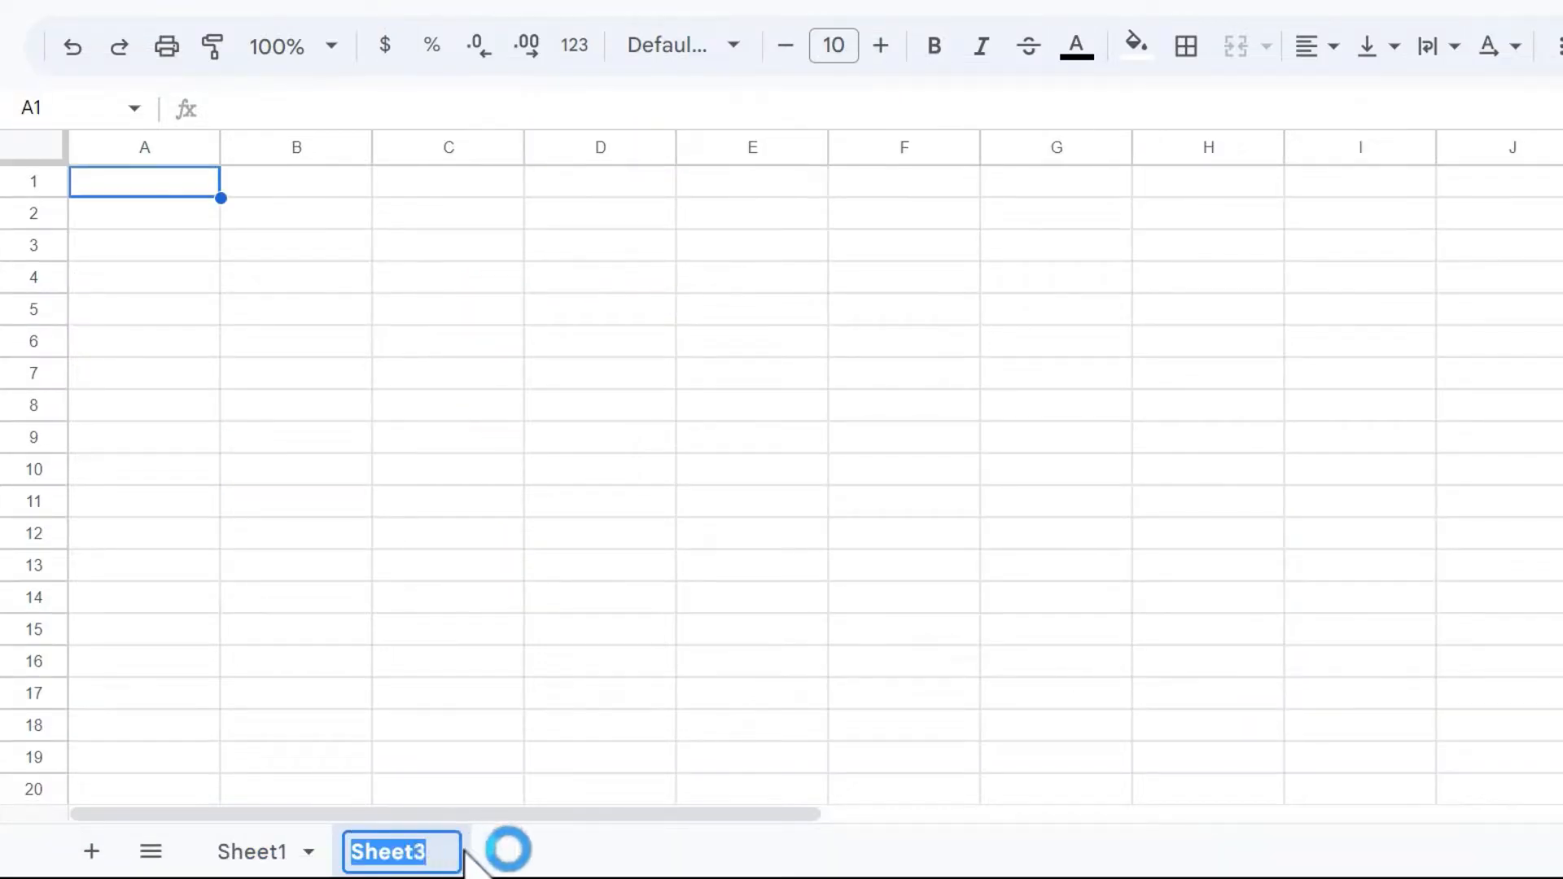
text(2024)
key(Return)
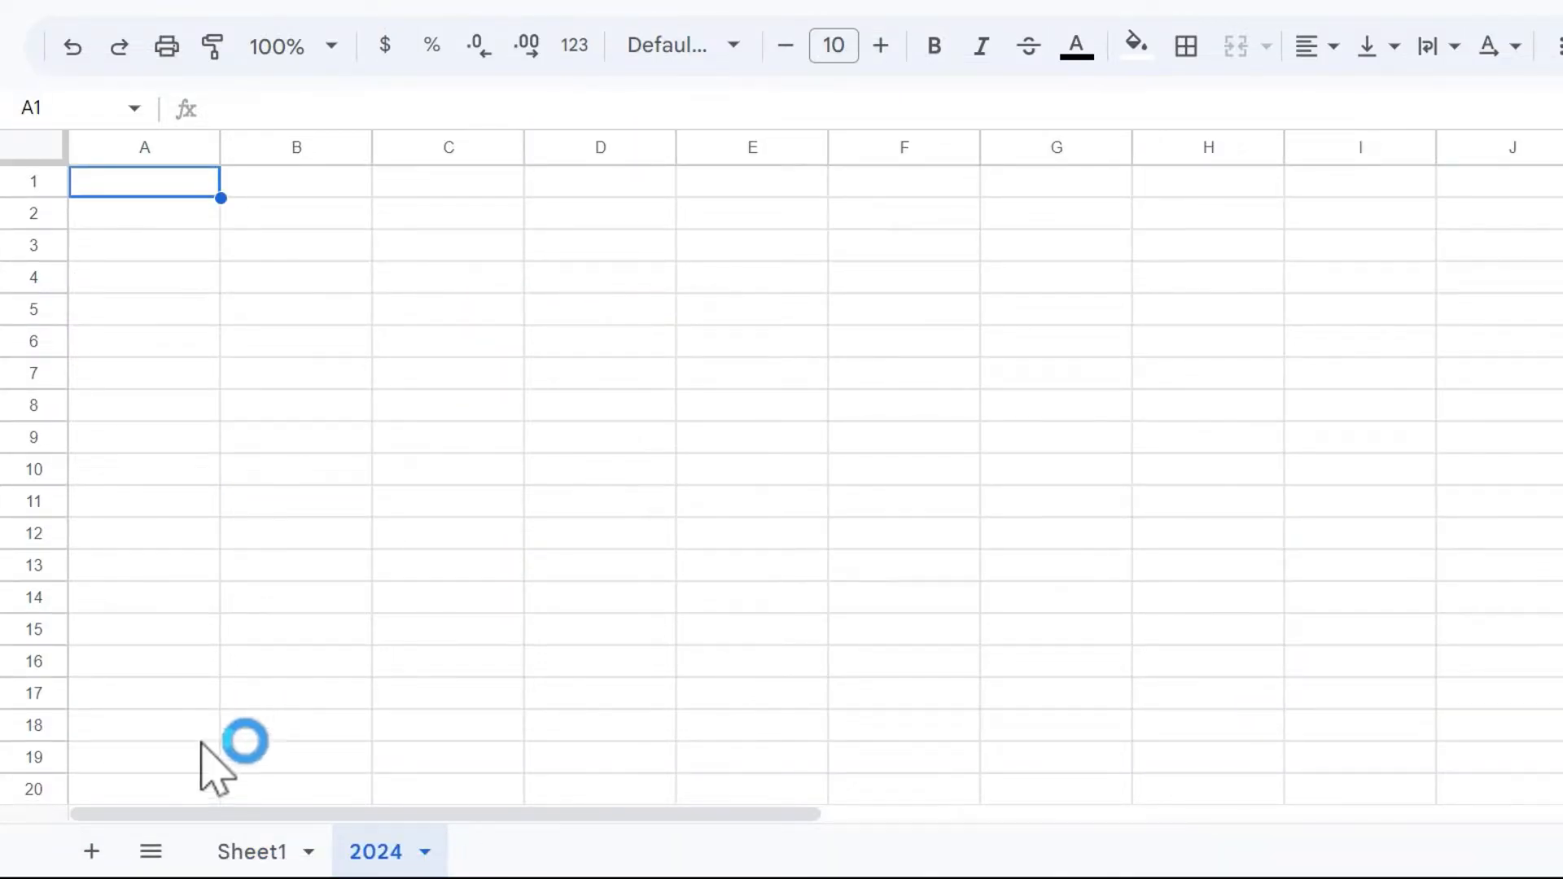
Rename Sheet1, which holds the test scores and chart, as 2023
click(275, 853)
double_click(275, 854)
text(2023)
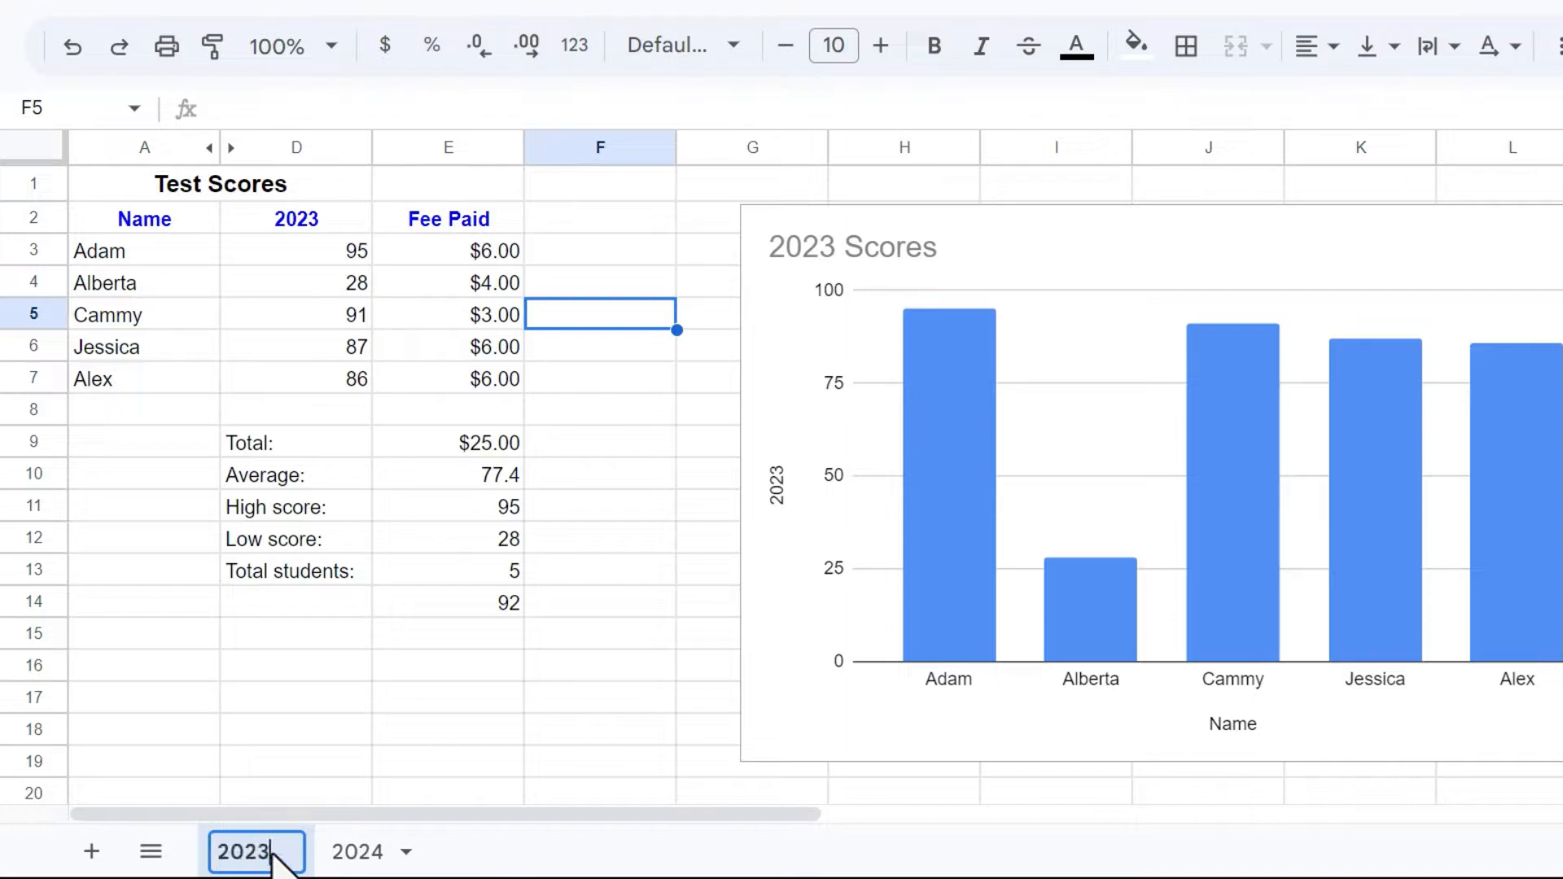
key(Return)
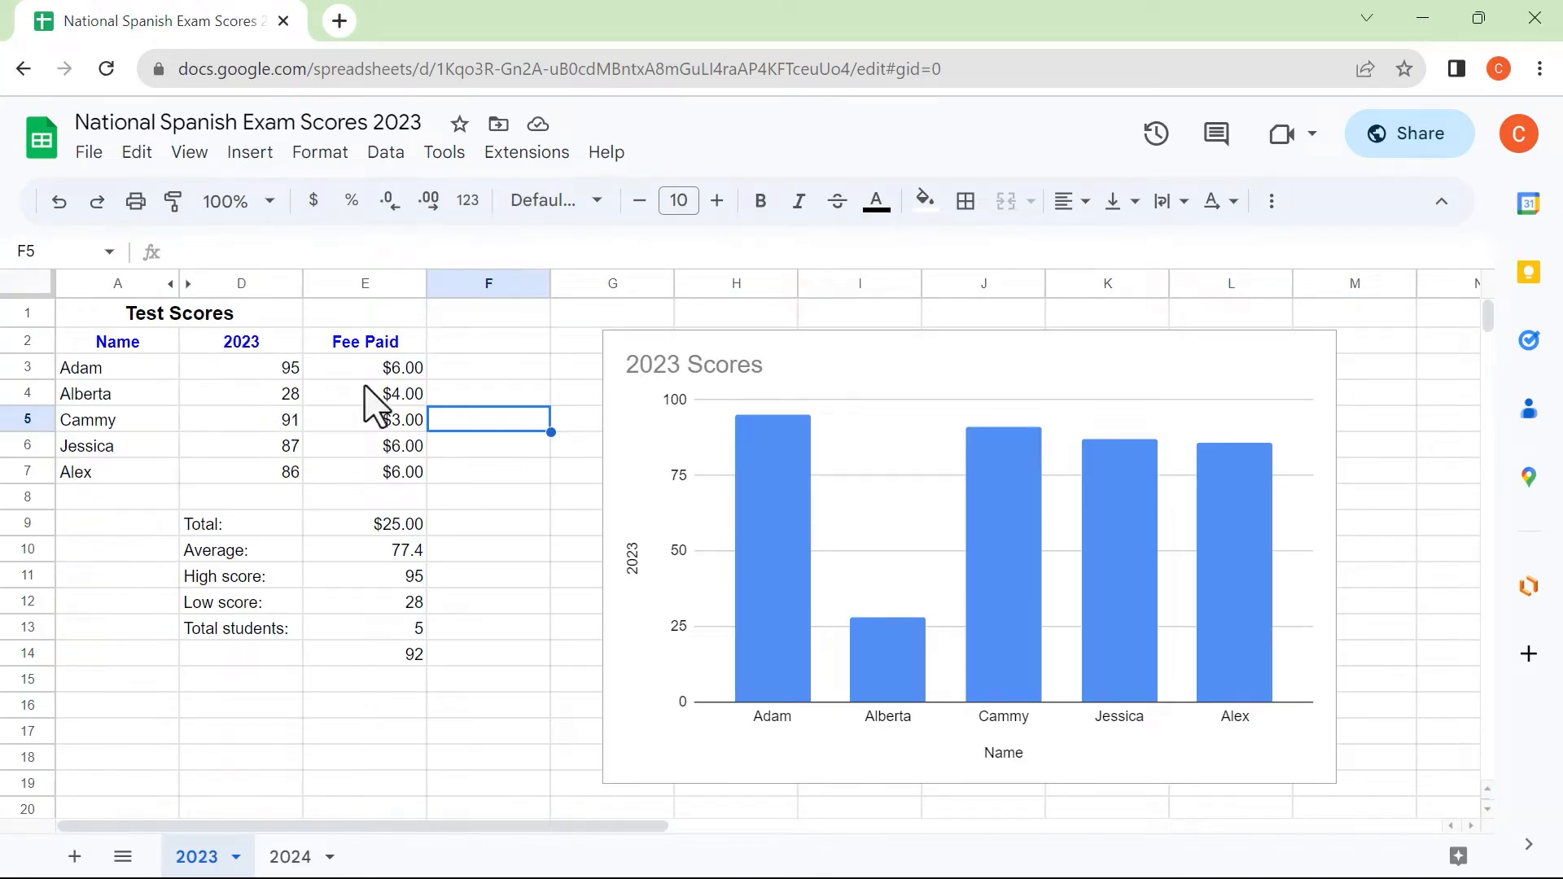
Copy the test scores table A1:E14 from the 2023 sheet and paste it at A1 of the 2024 sheet
click(289, 861)
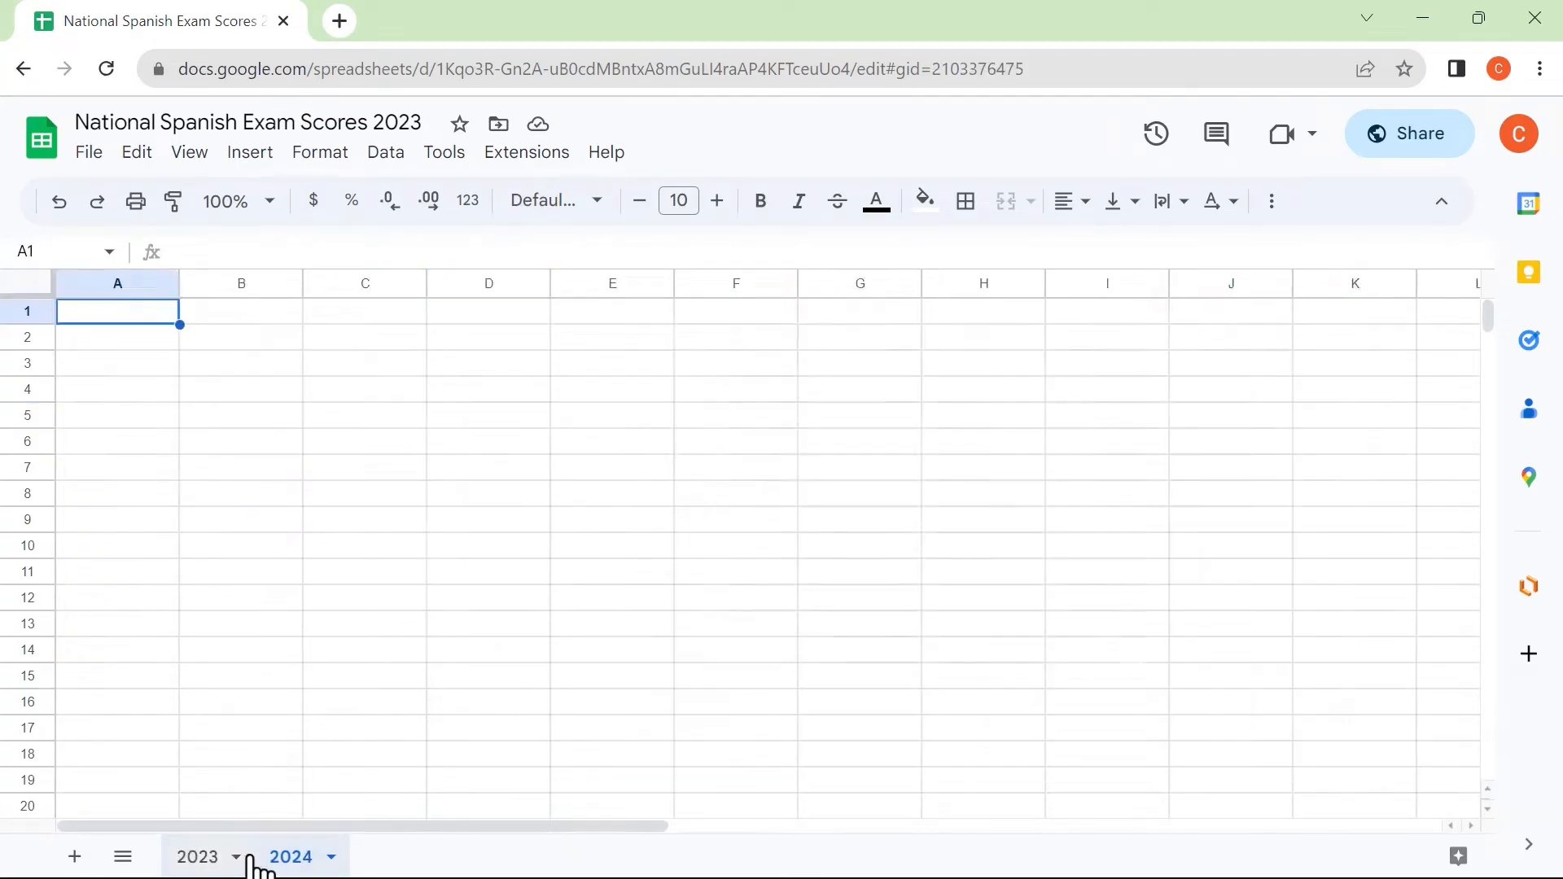
click(200, 858)
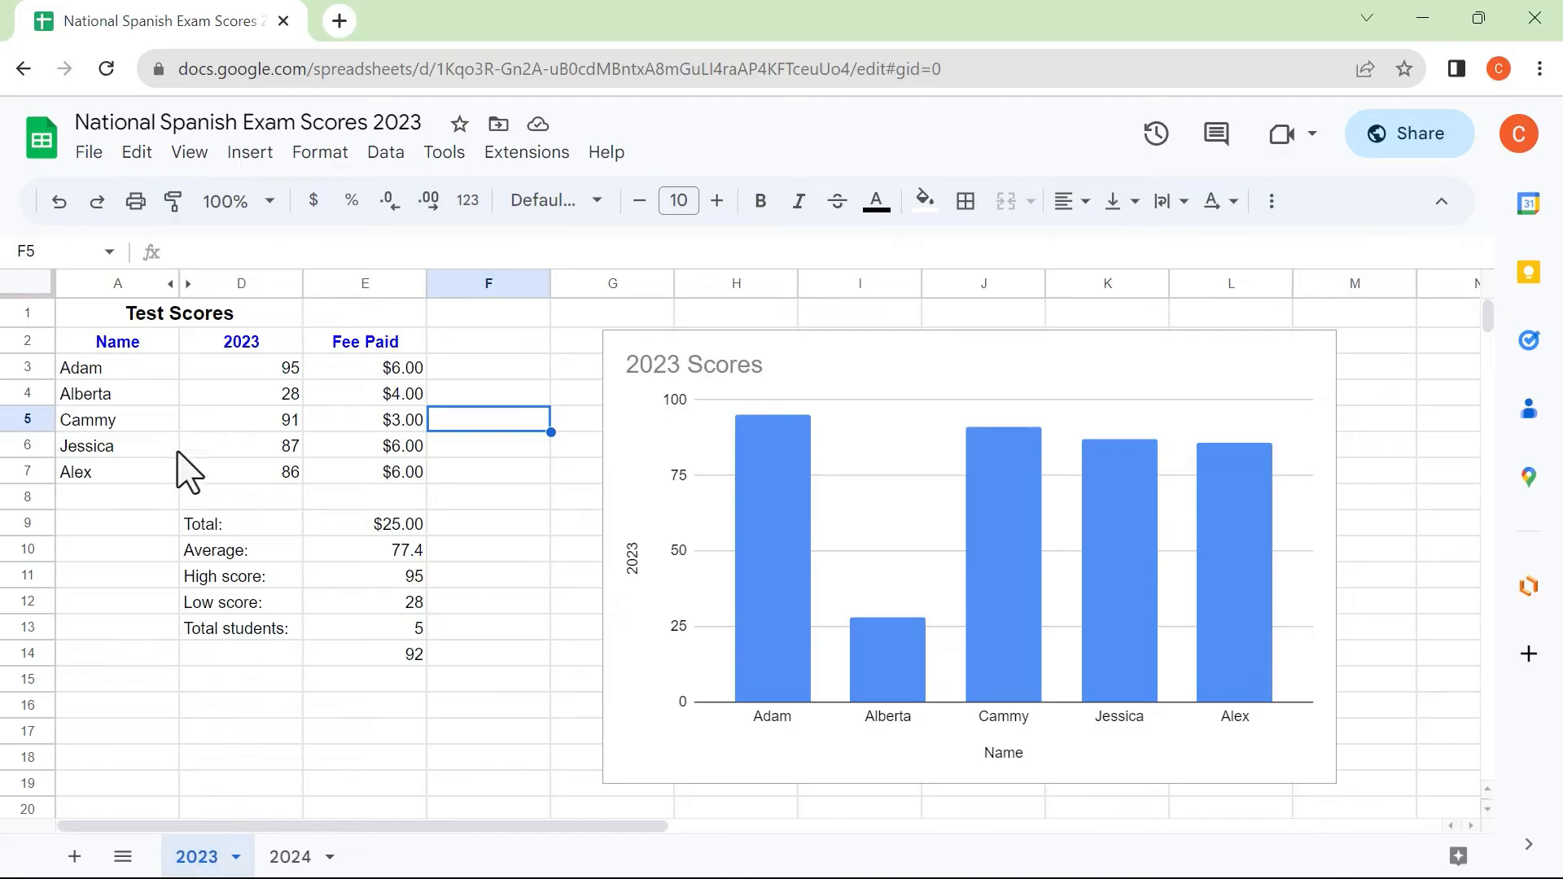
drag(106, 314, 418, 656)
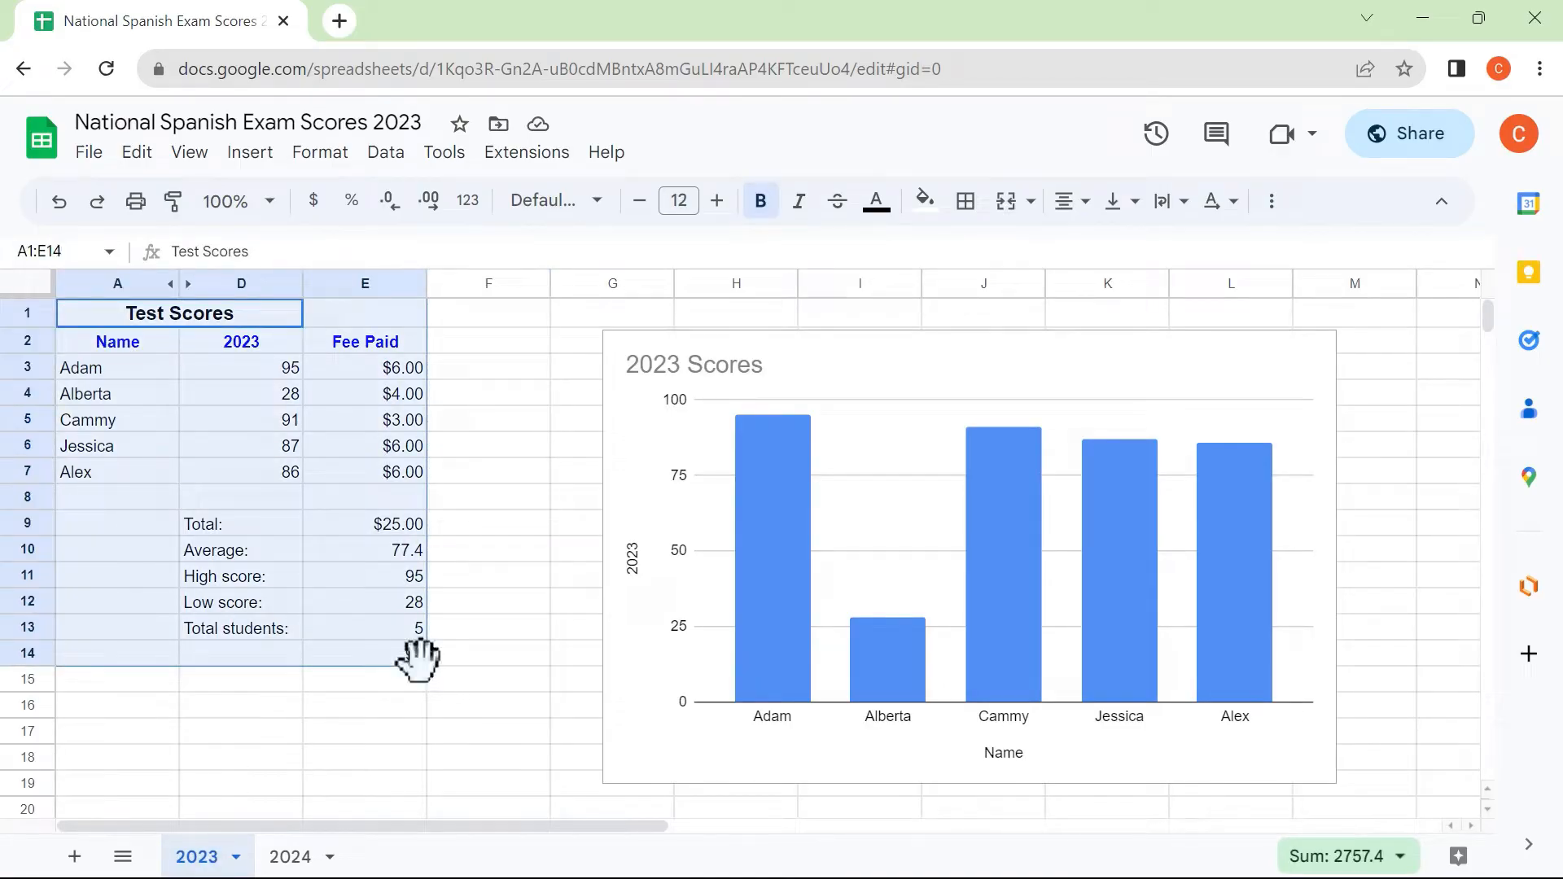
click(456, 424)
click(147, 368)
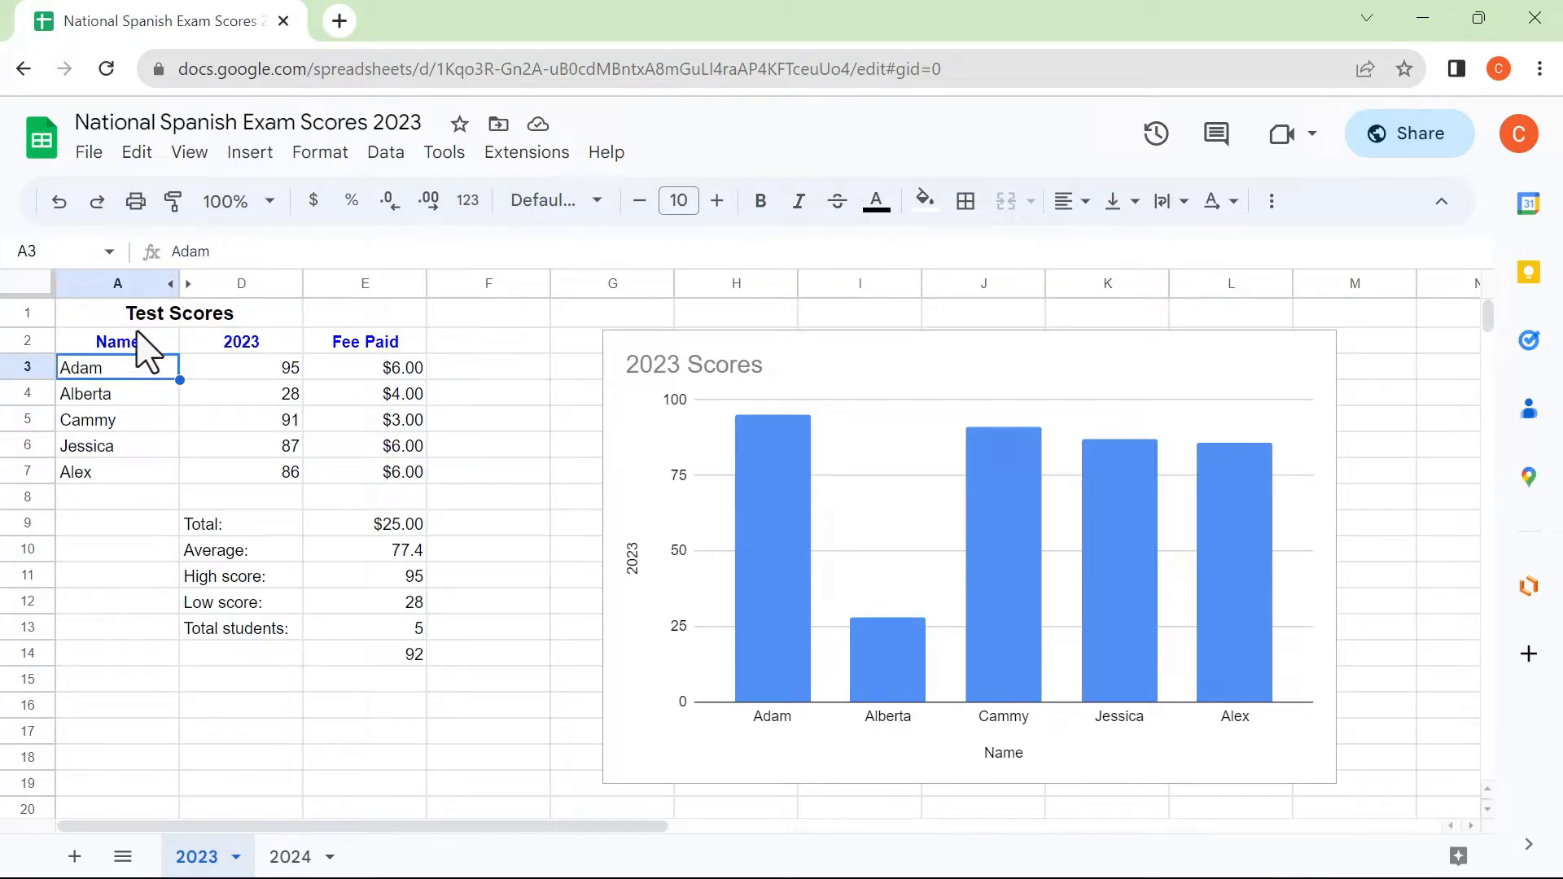
drag(116, 314, 409, 666)
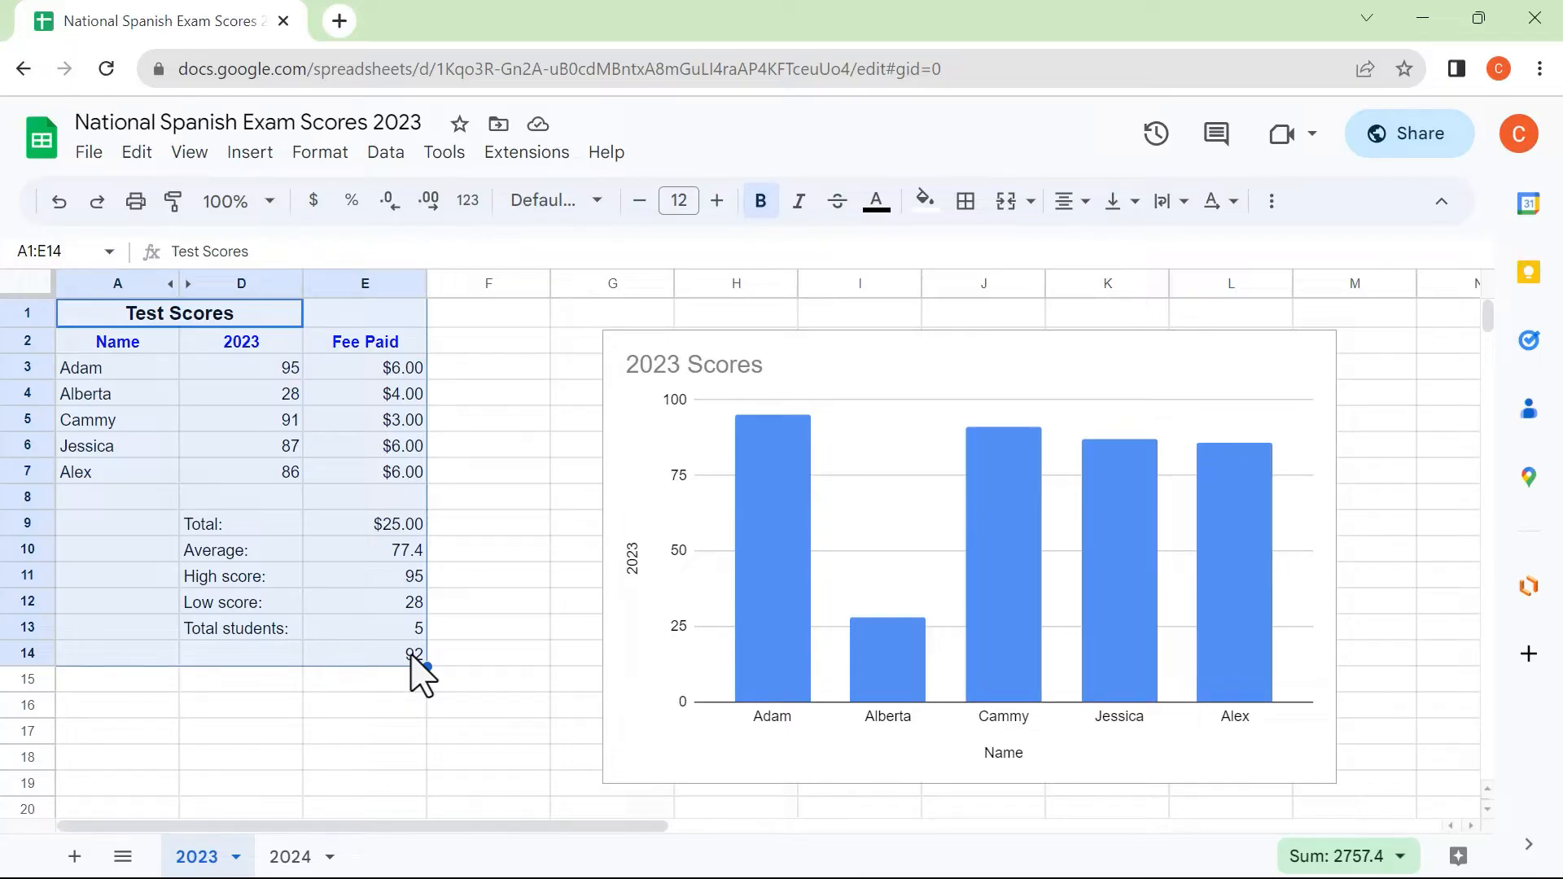
key(ctrl+c)
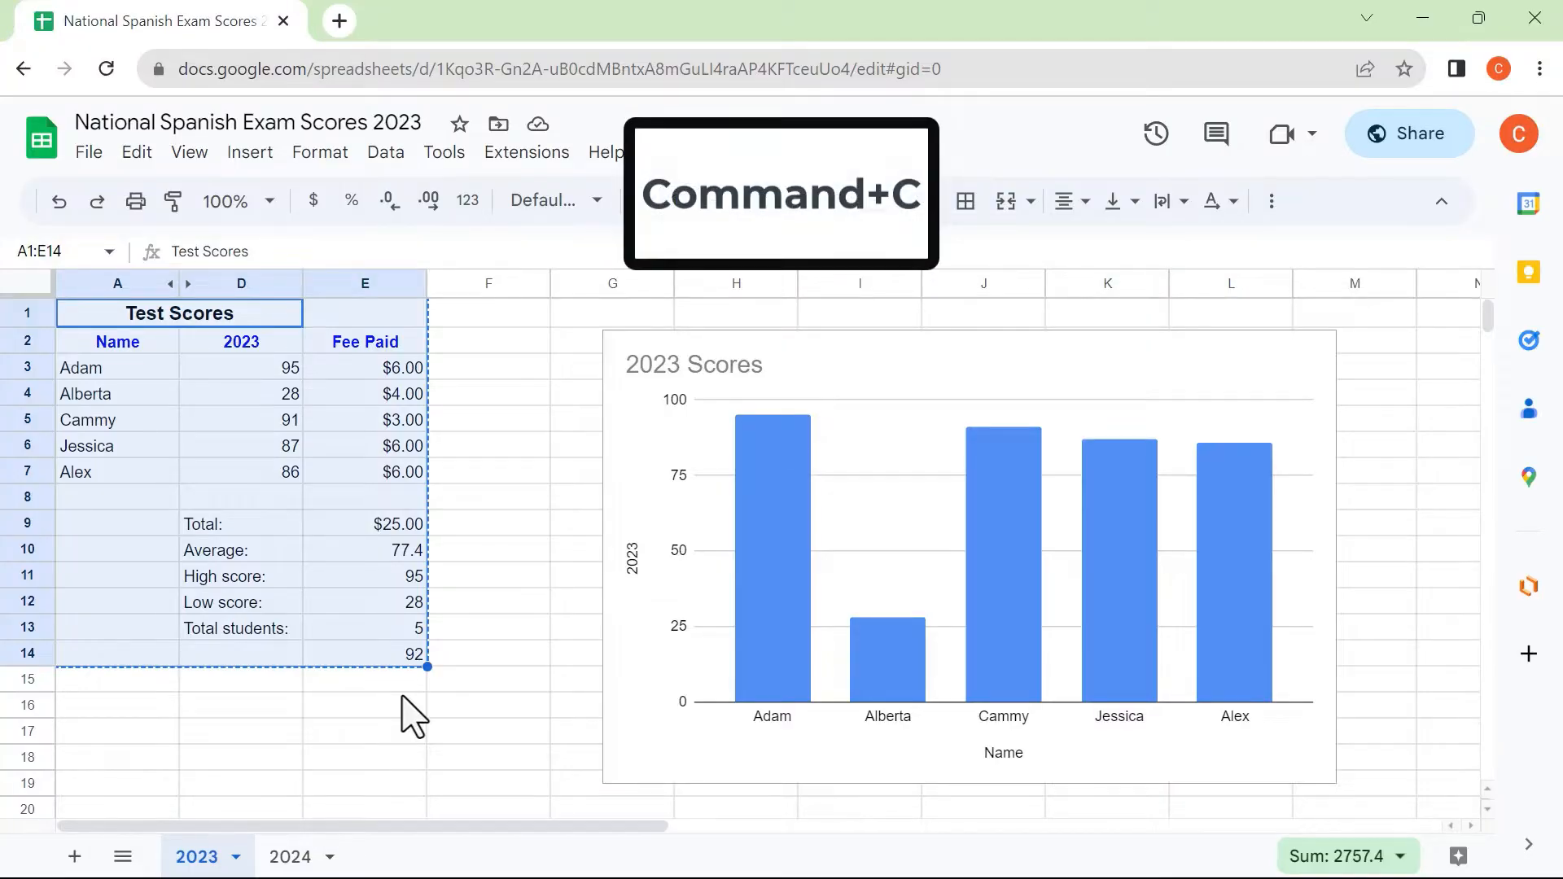
click(289, 860)
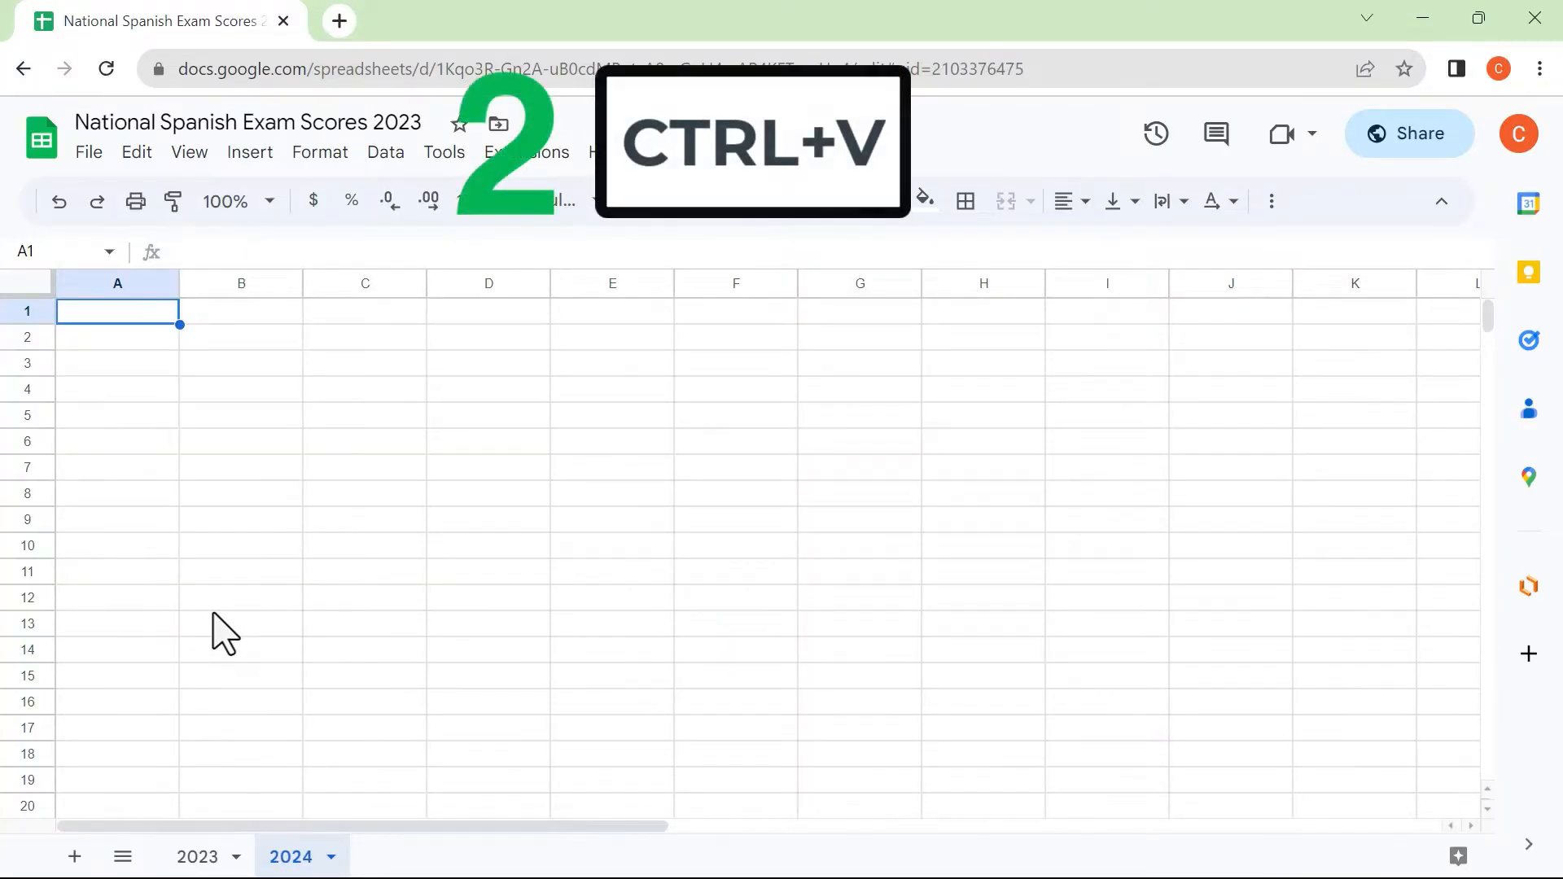
key(ctrl+v)
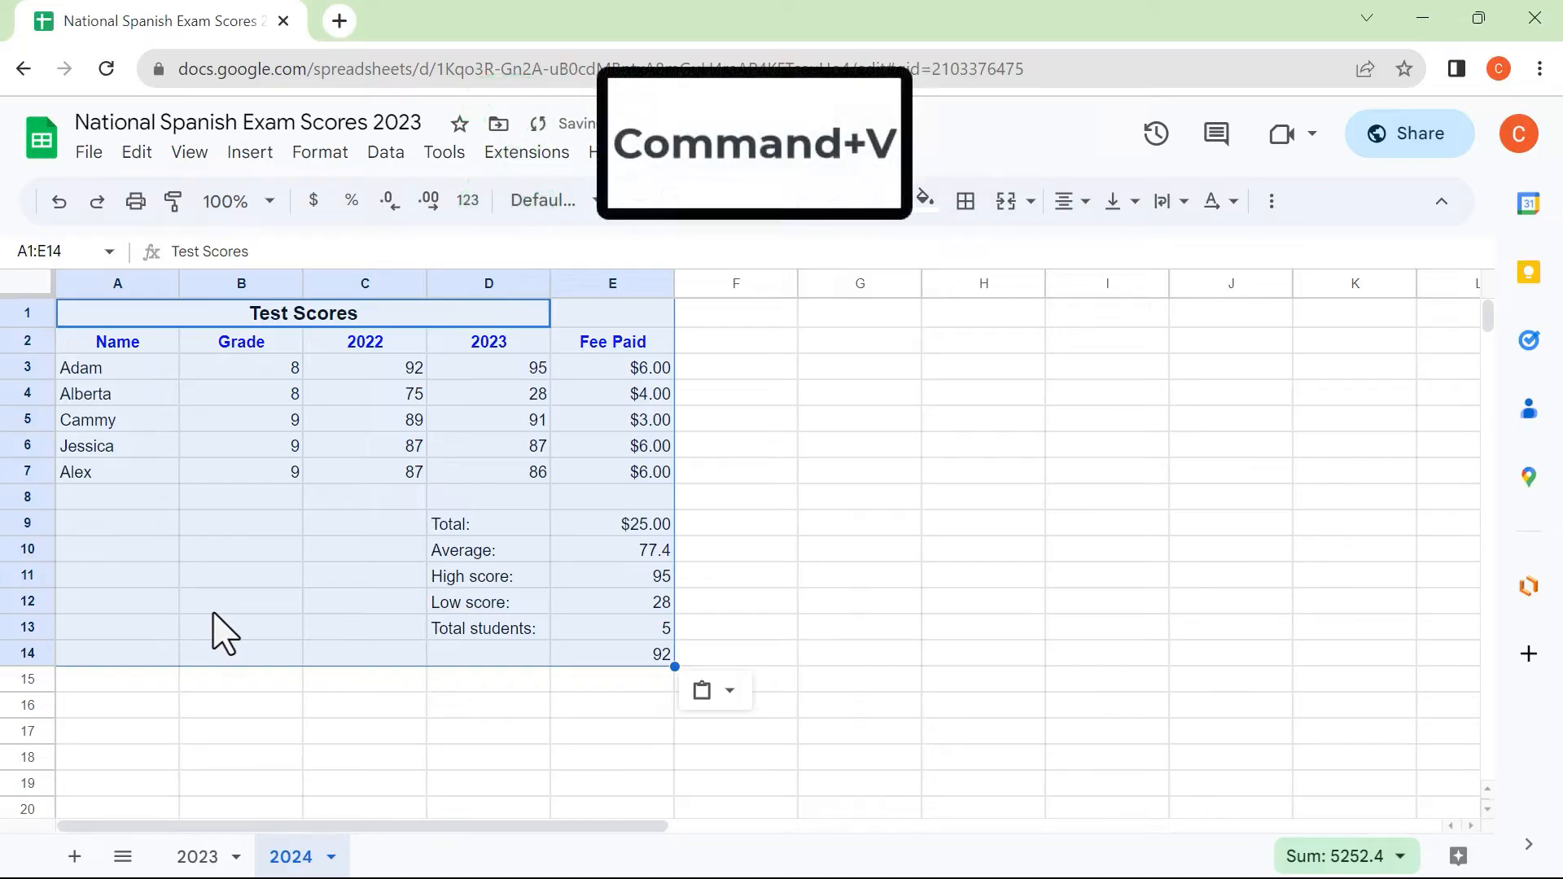
Clear the Fee Paid amounts in E3:E7 on the 2024 sheet
click(635, 370)
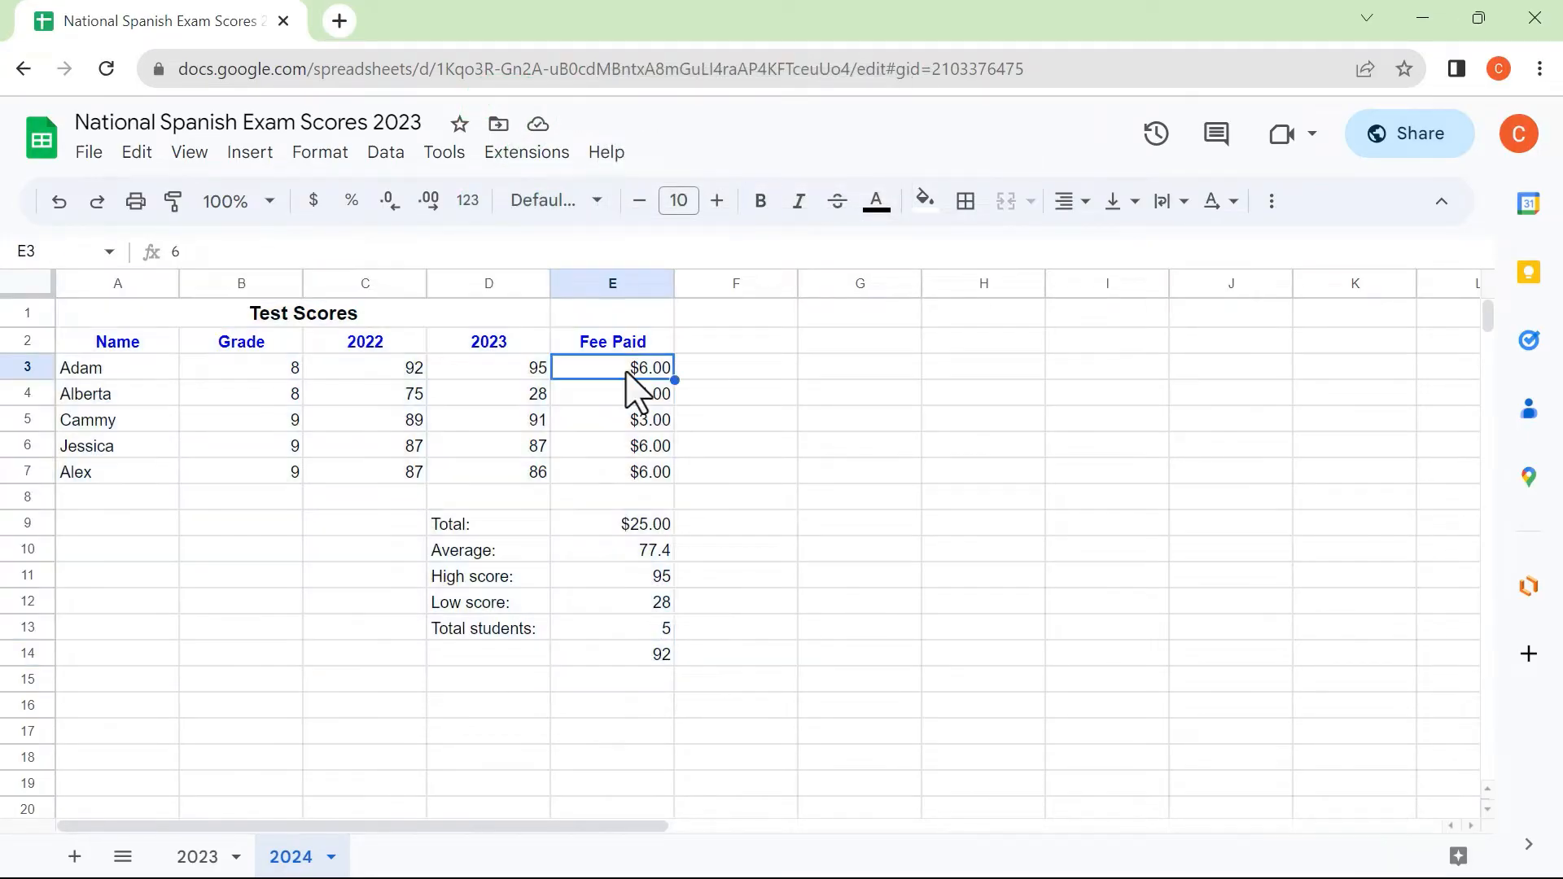
click(631, 420)
drag(628, 375, 634, 497)
key(Delete)
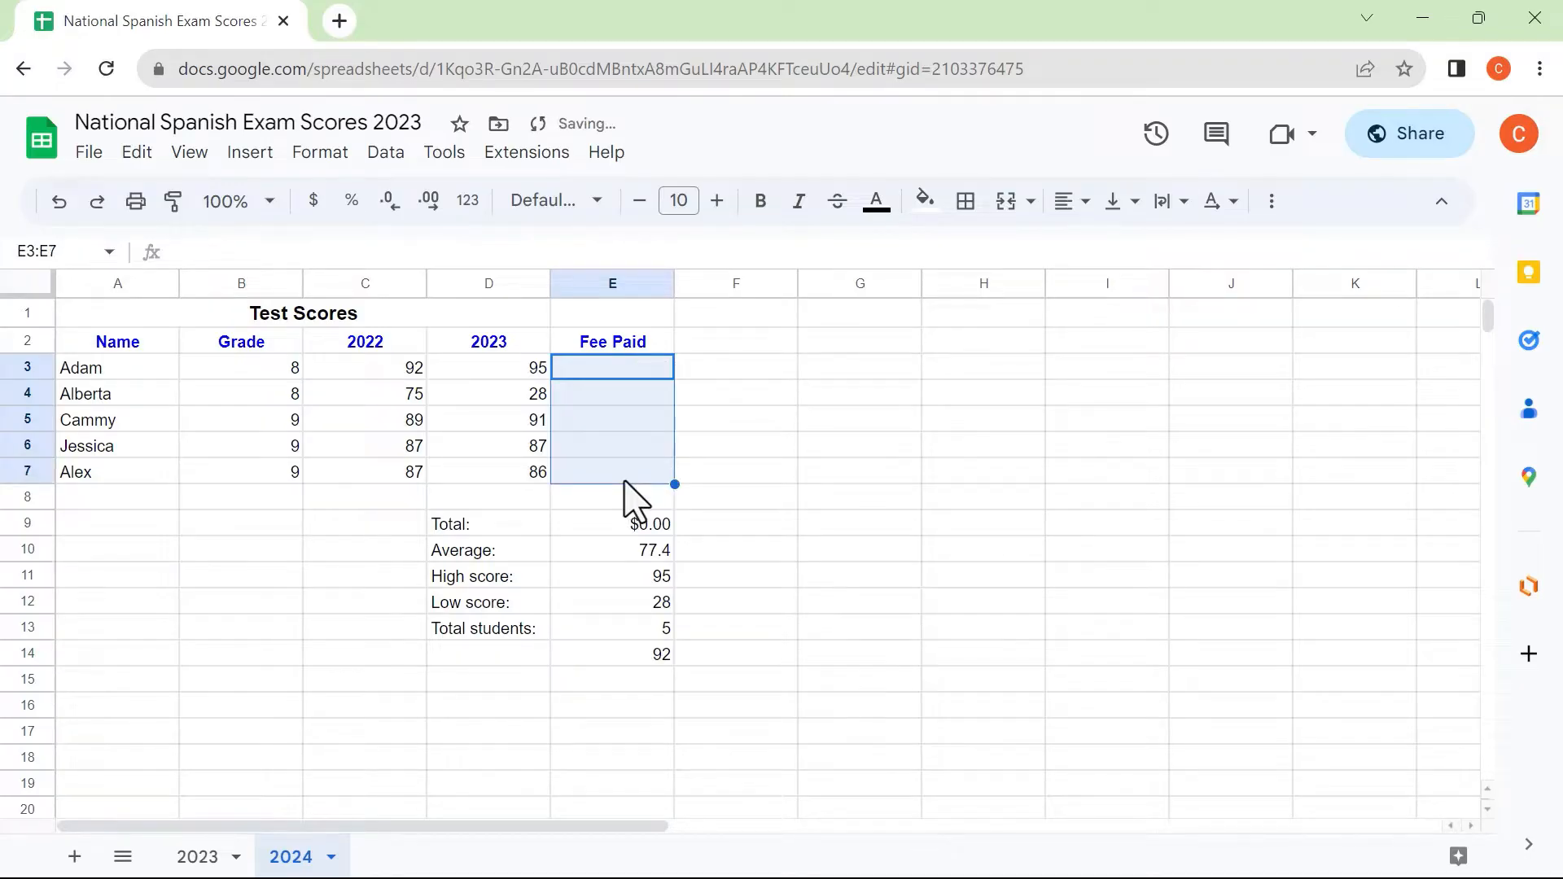
click(860, 472)
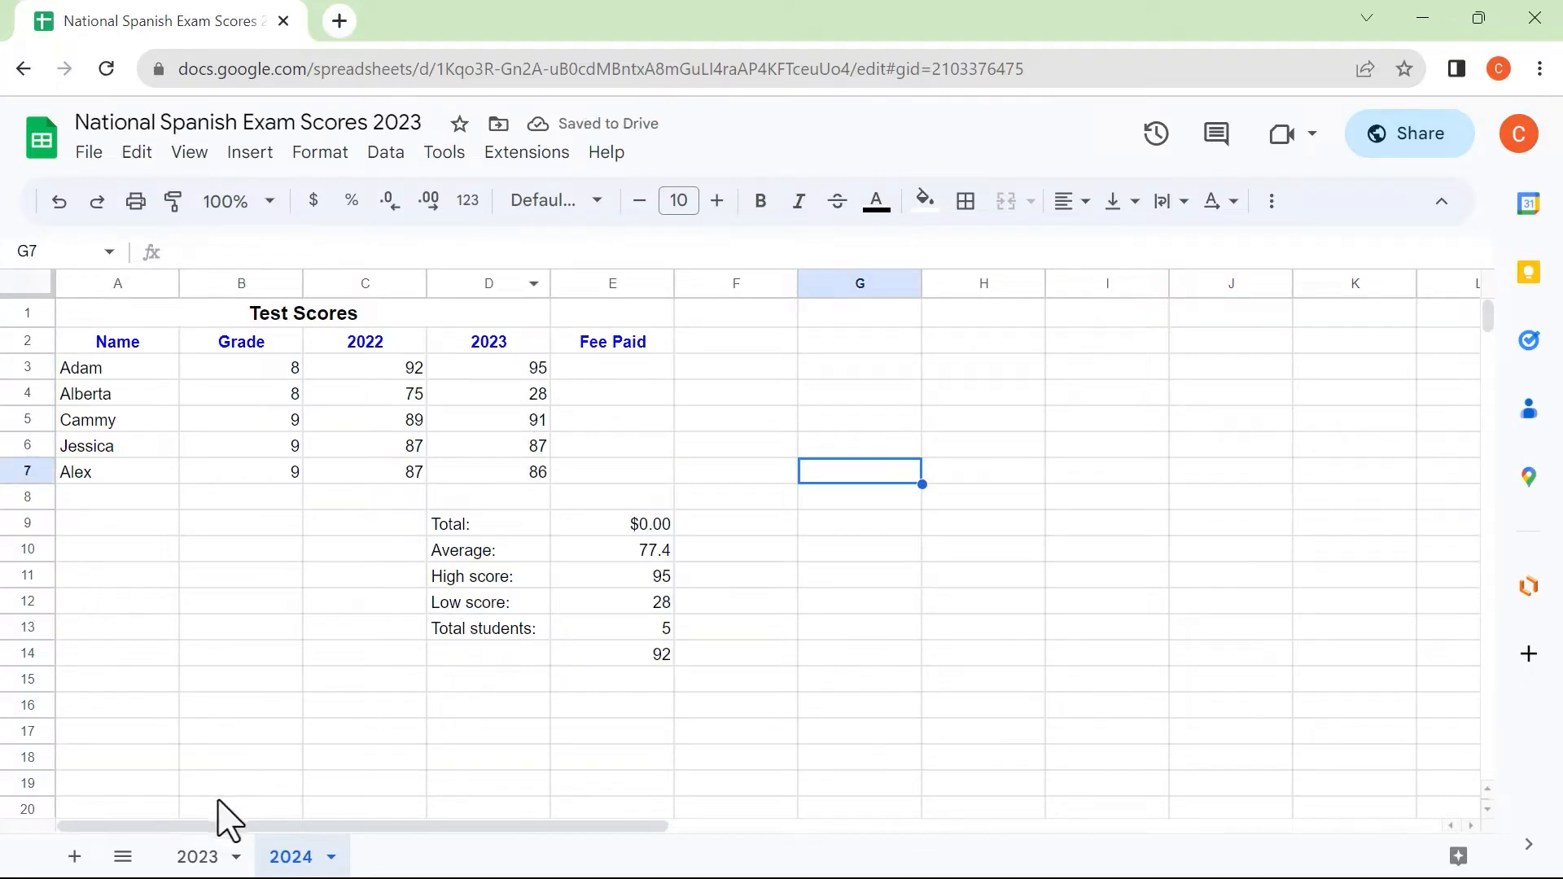
Cut the summary block D9:E14 from the 2023 sheet and paste it at C8 of a newly added sheet
click(214, 855)
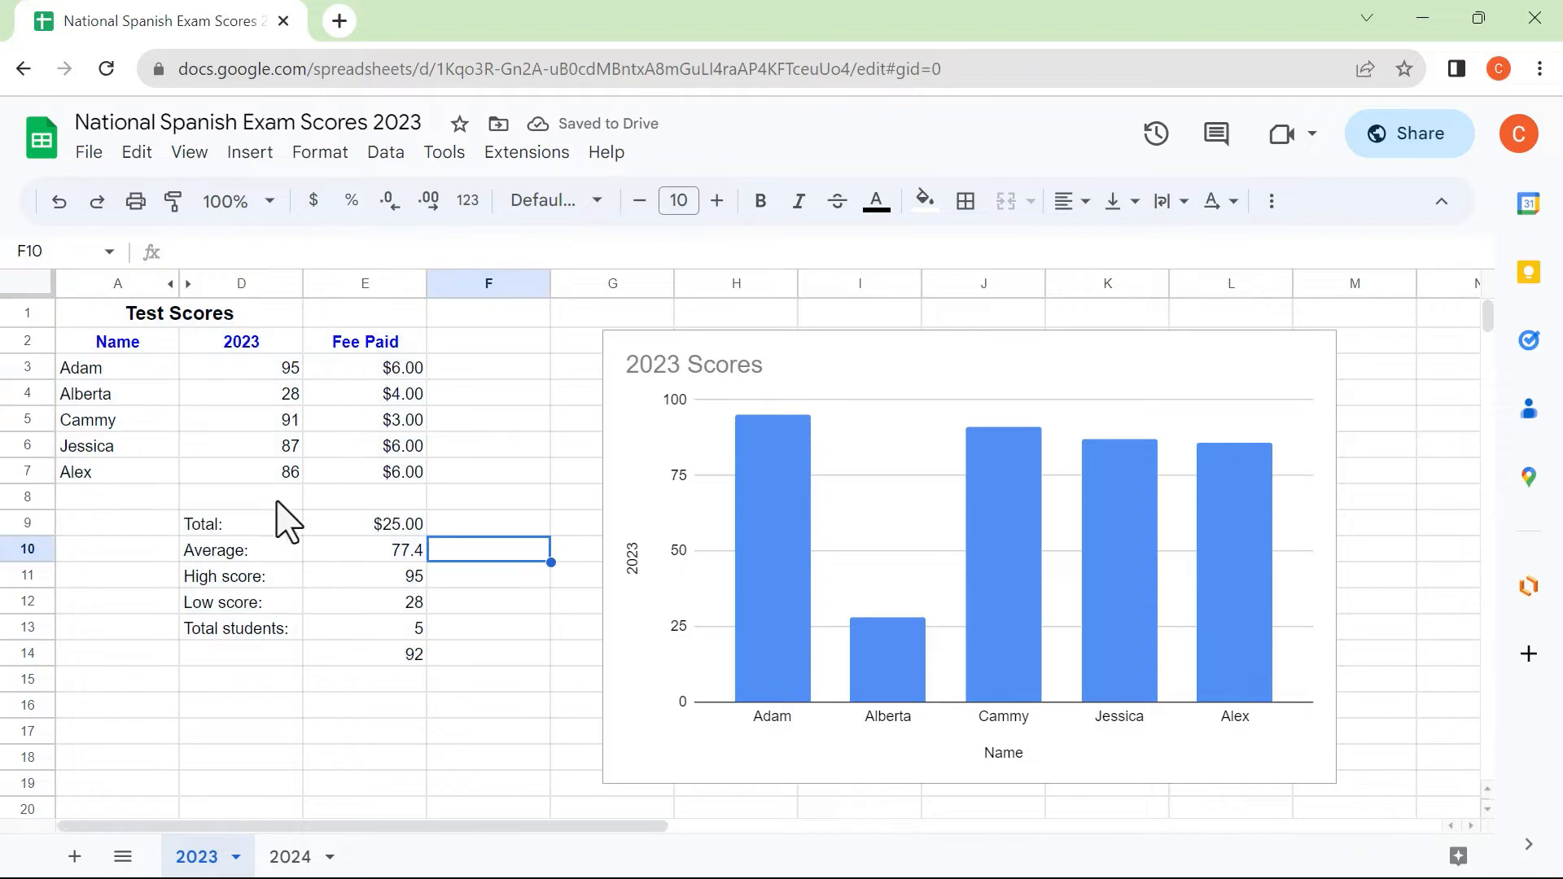
drag(216, 527, 358, 663)
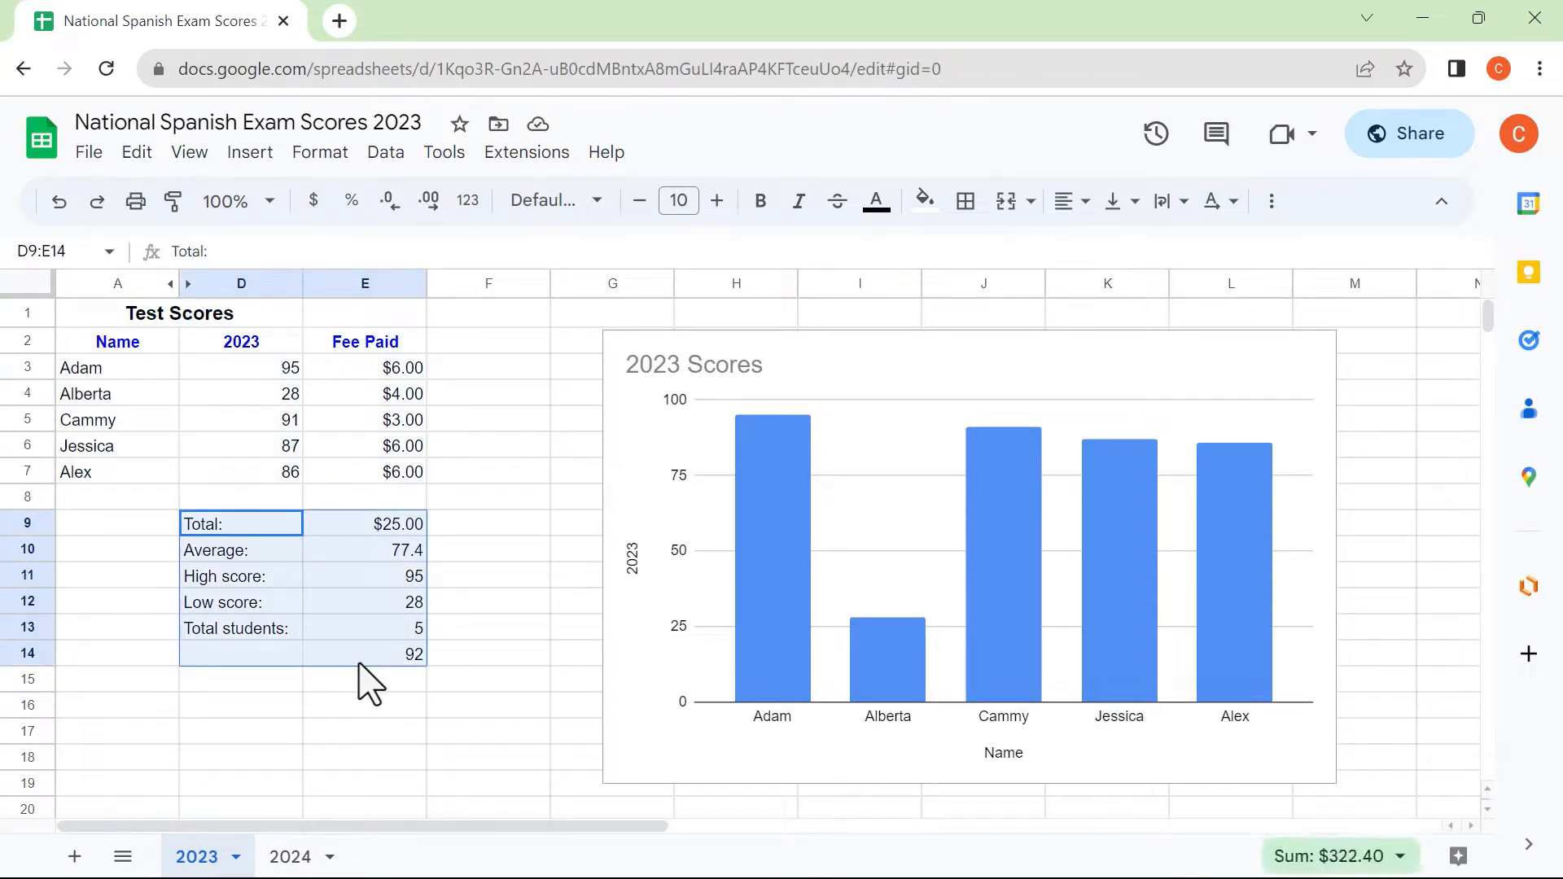
key(ctrl+x)
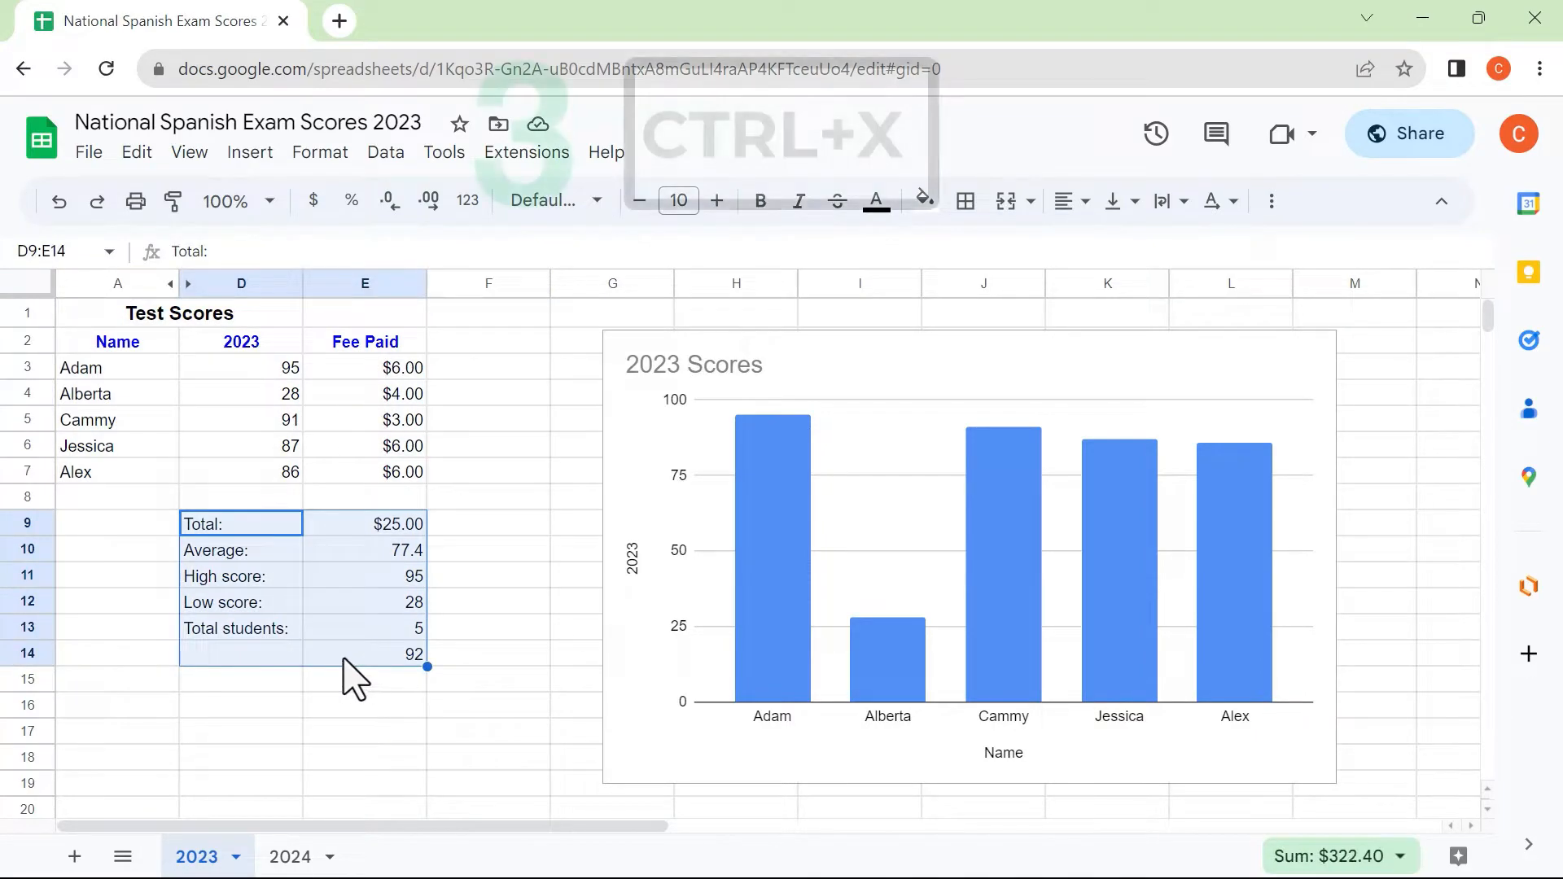
click(287, 860)
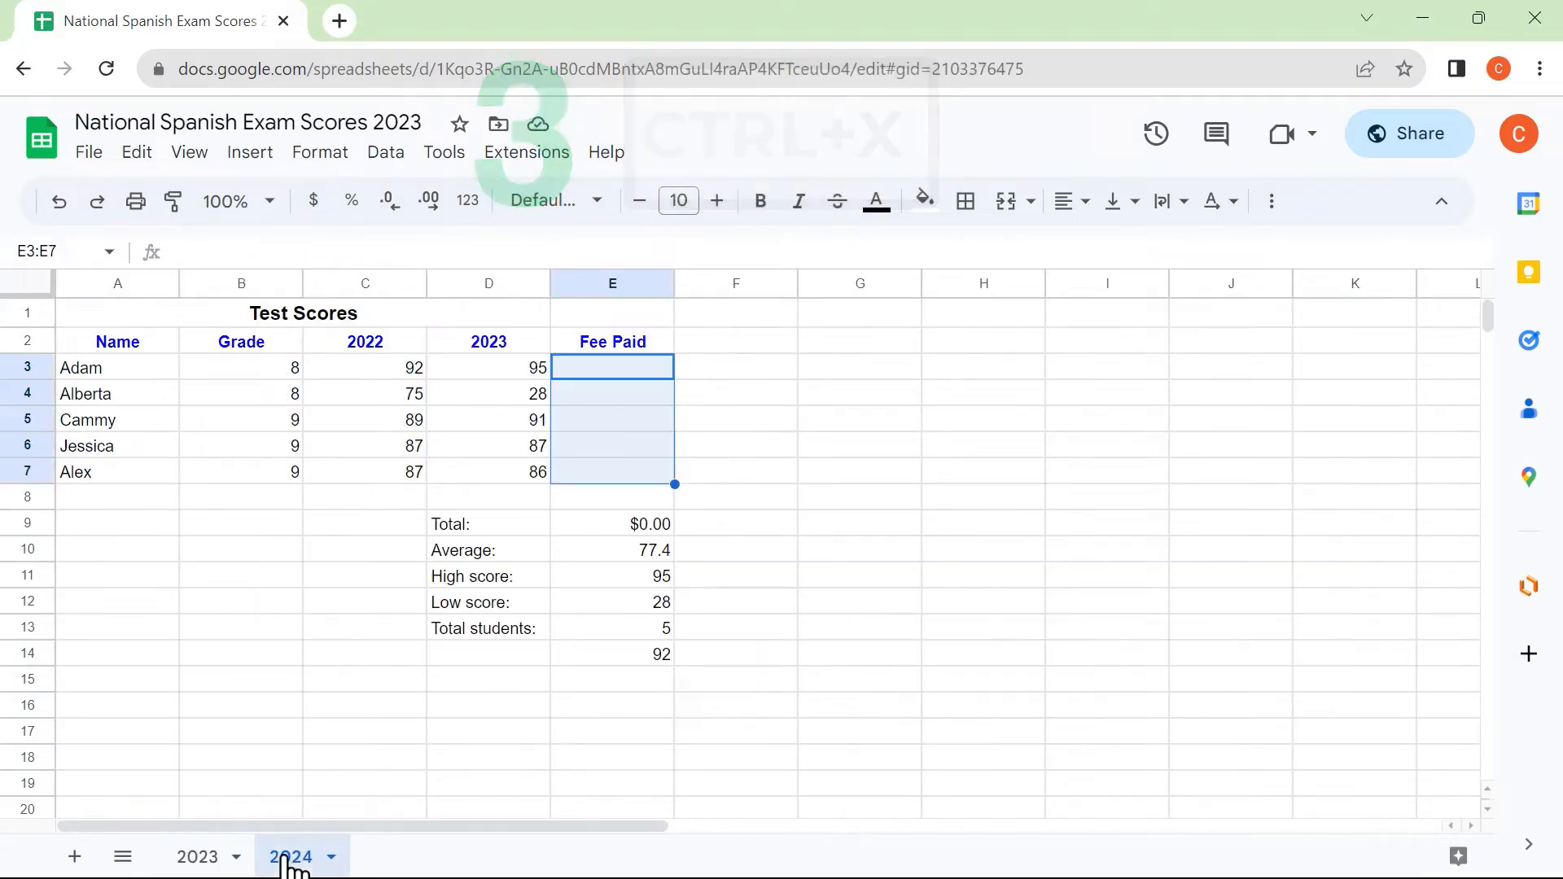
click(74, 856)
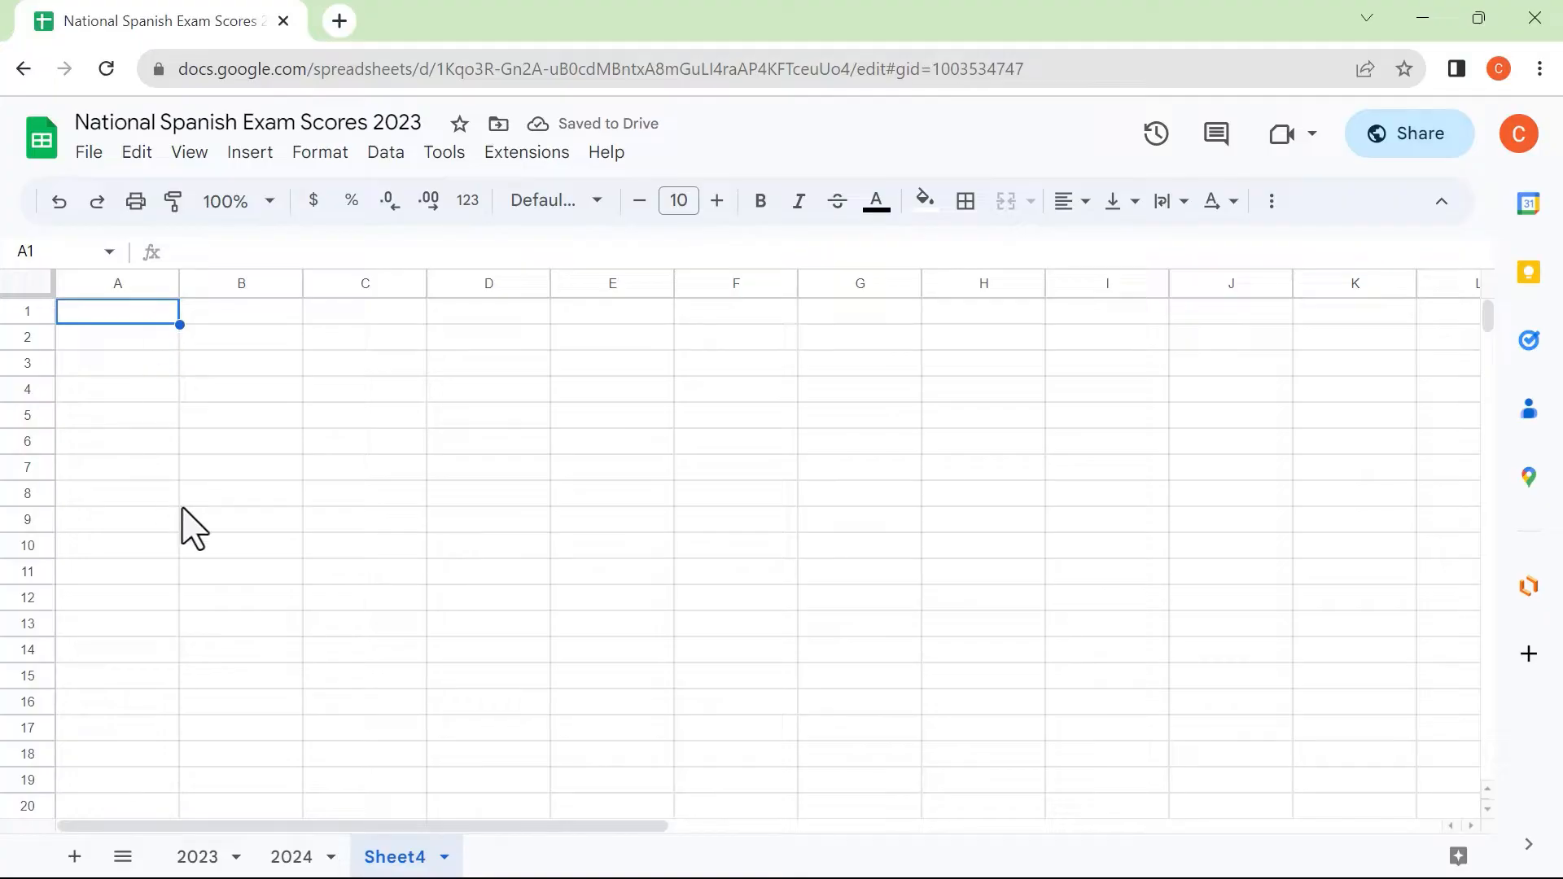
click(399, 496)
key(ctrl+v)
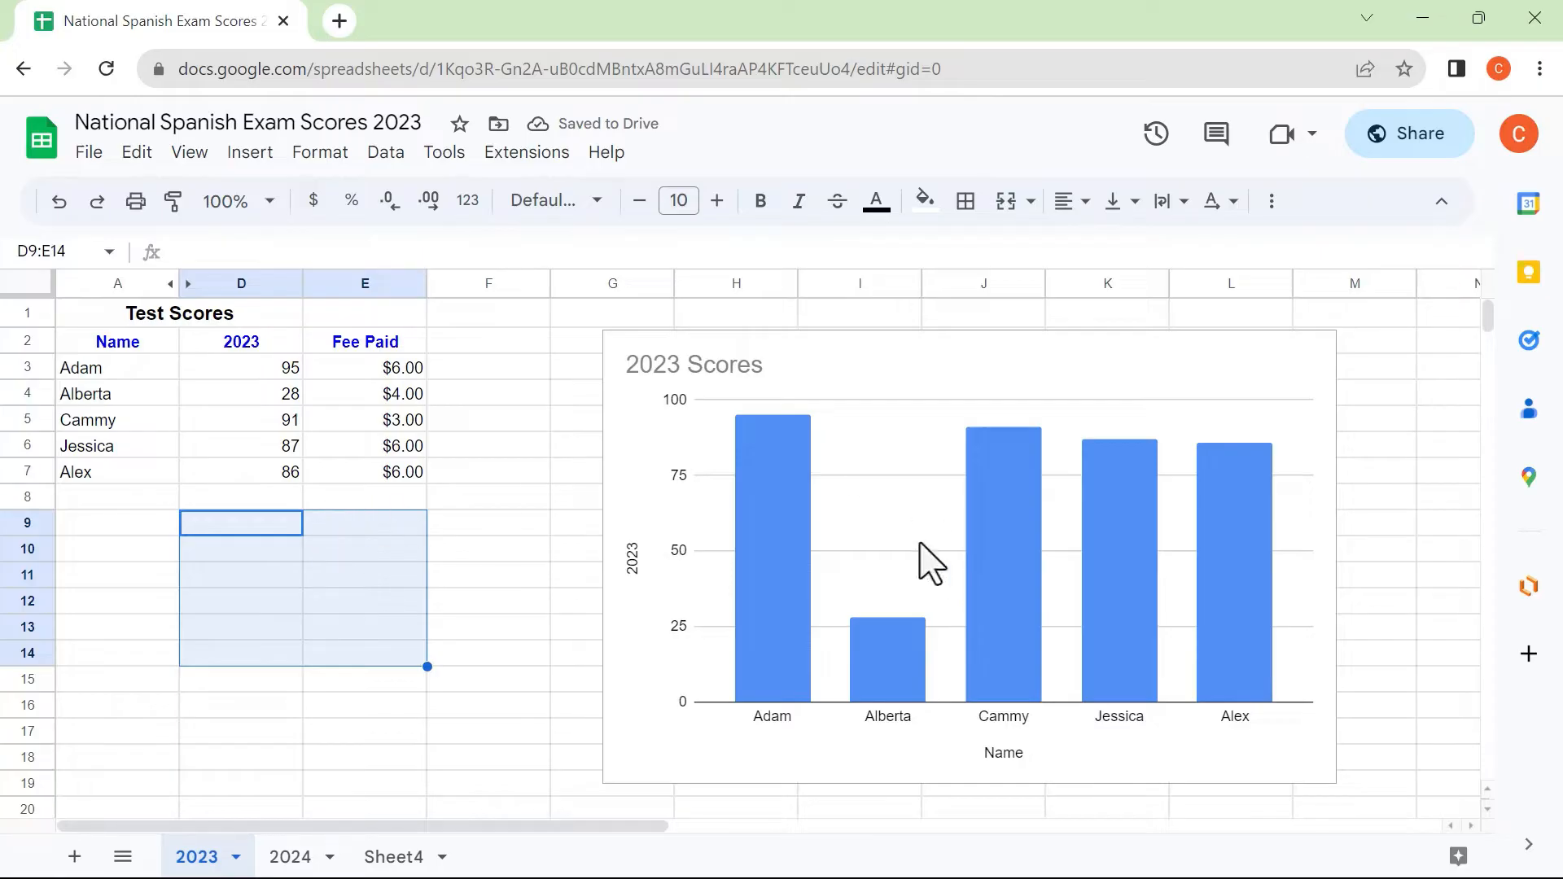
click(579, 677)
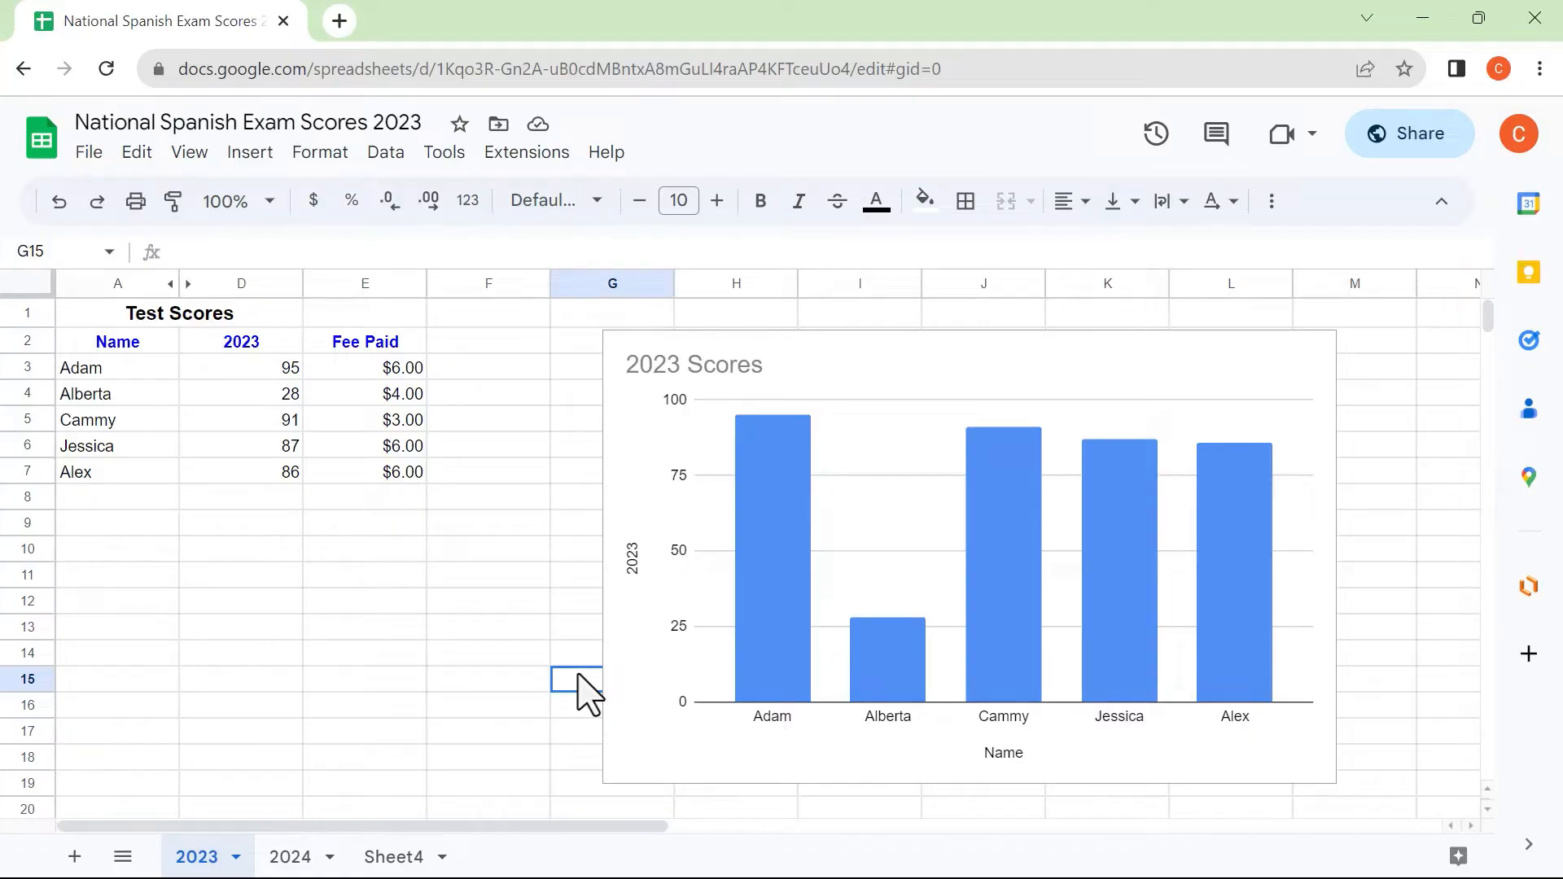
Undo the last three changes: the pasted summary block, the added sheet and the cleared Fee Paid amounts
key(ctrl+z)
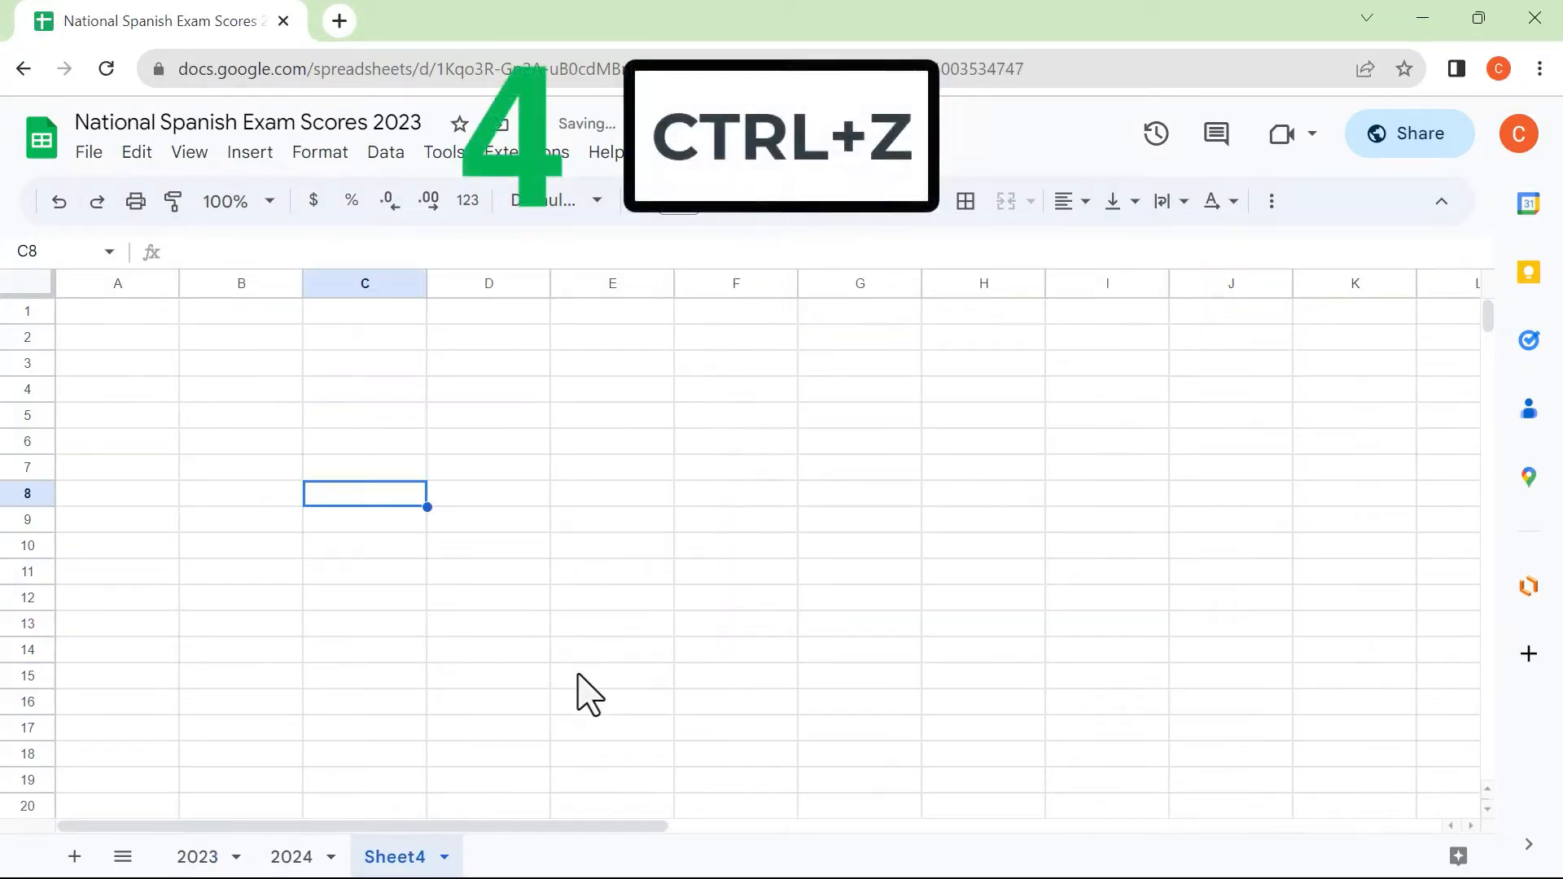
key(ctrl+z)
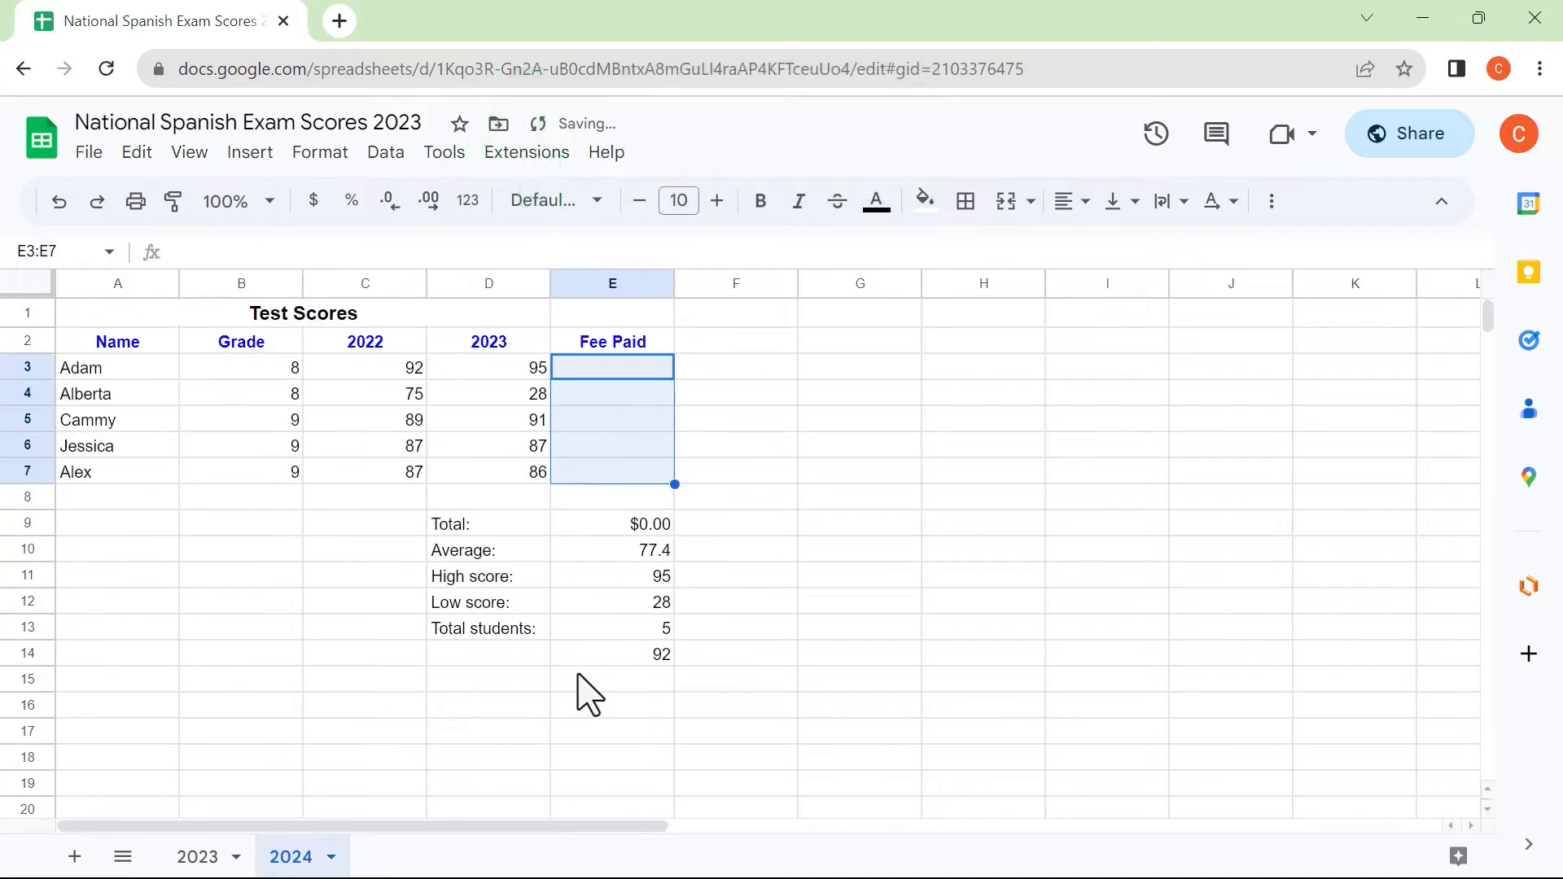
key(ctrl+z)
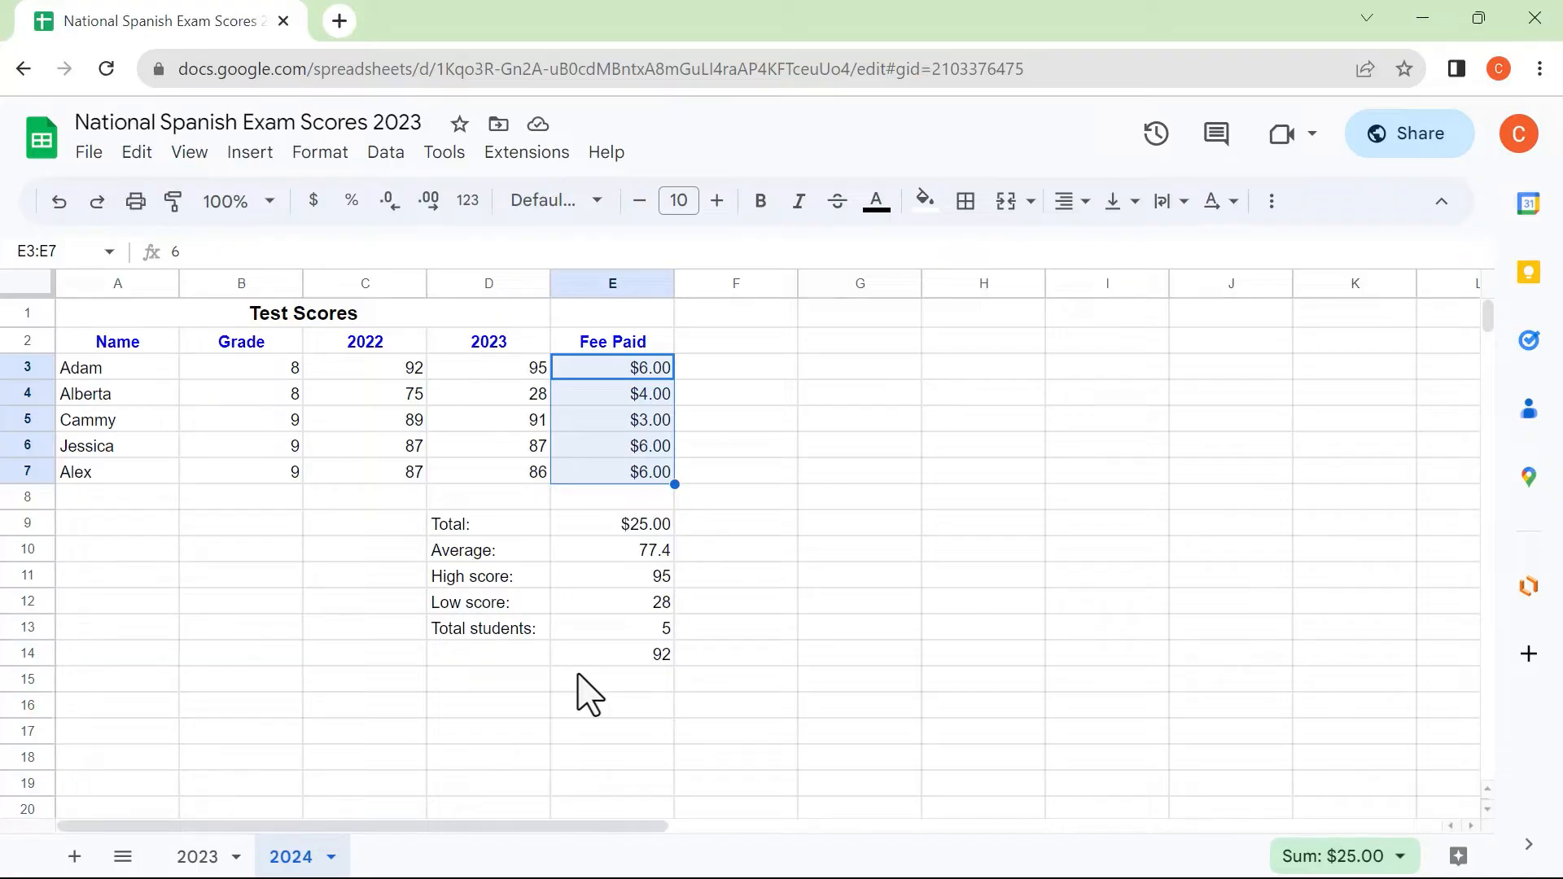
Delete the restored Fee Paid amounts in E3:E7 on the 2024 sheet
key(Delete)
click(828, 474)
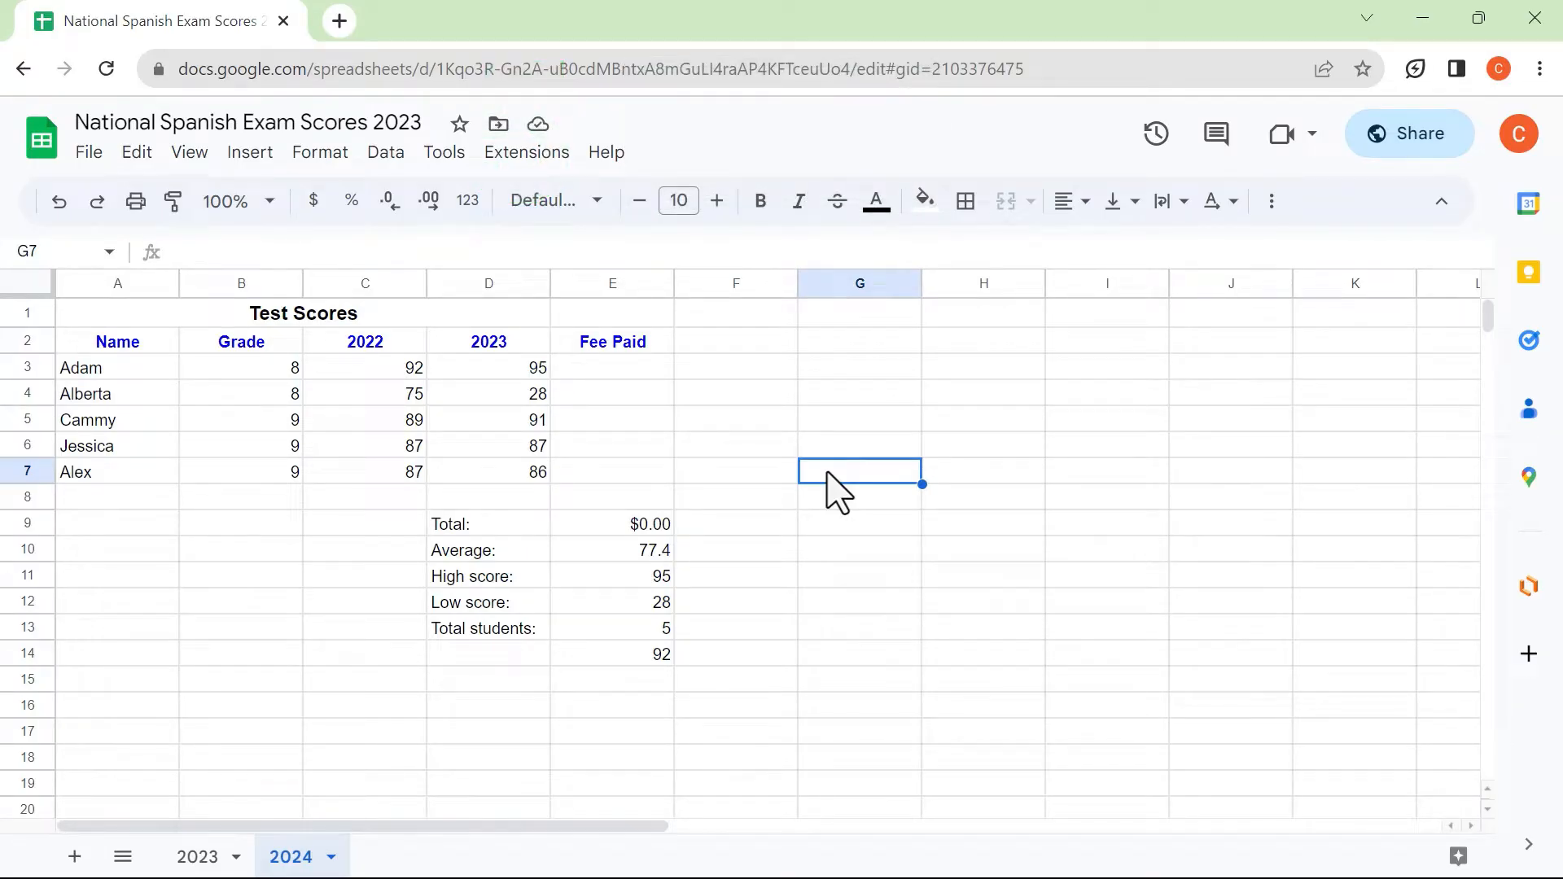
Search the 2023 sheet for the first name of the student listed in A7, and close the search
click(203, 857)
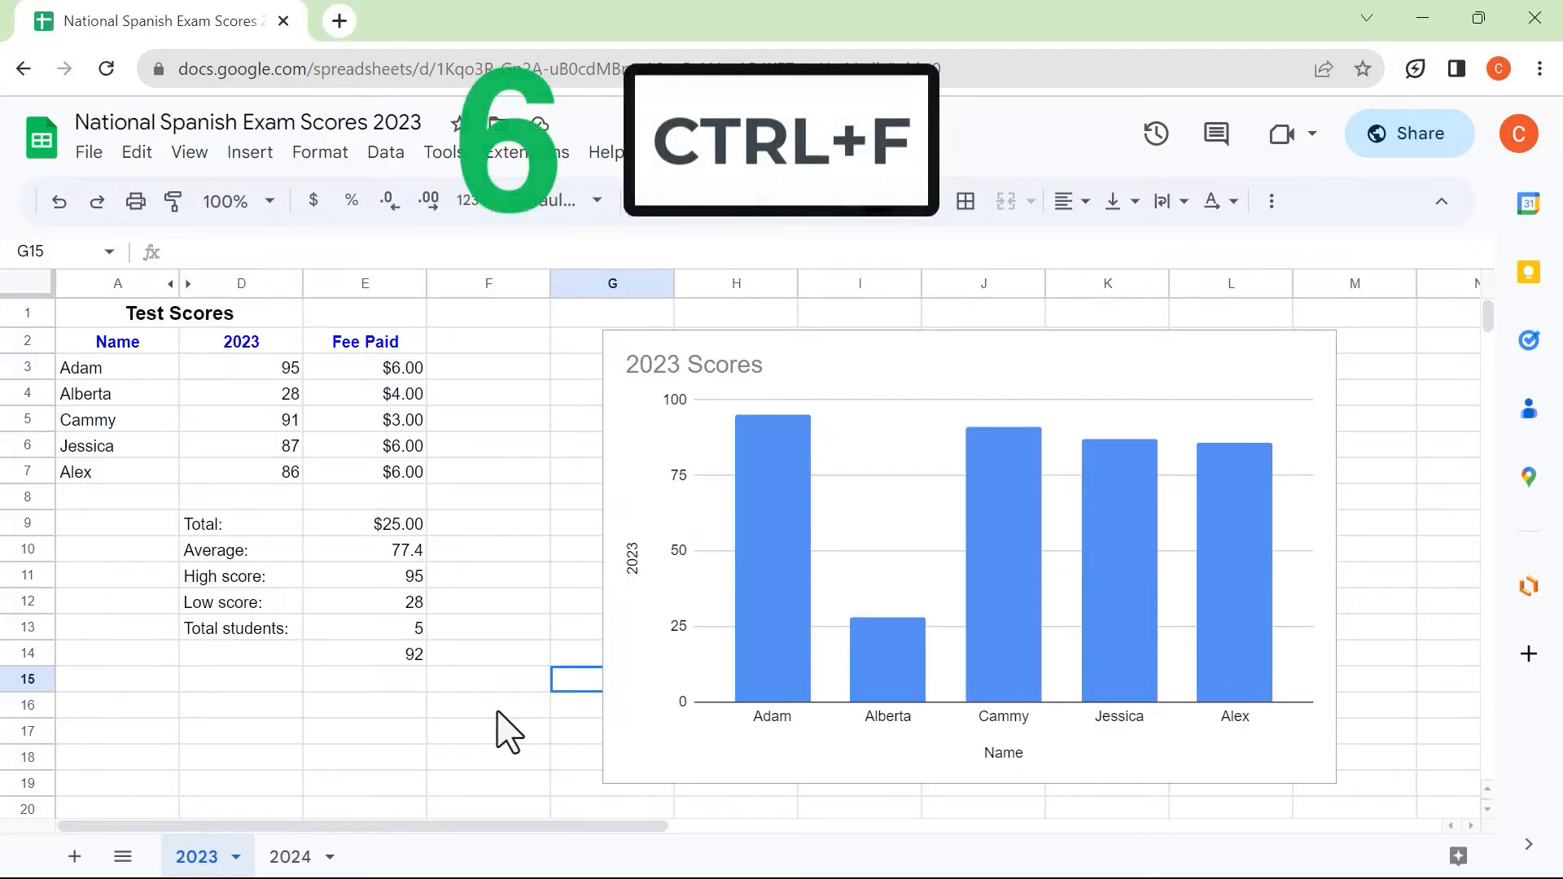
key(ctrl+f)
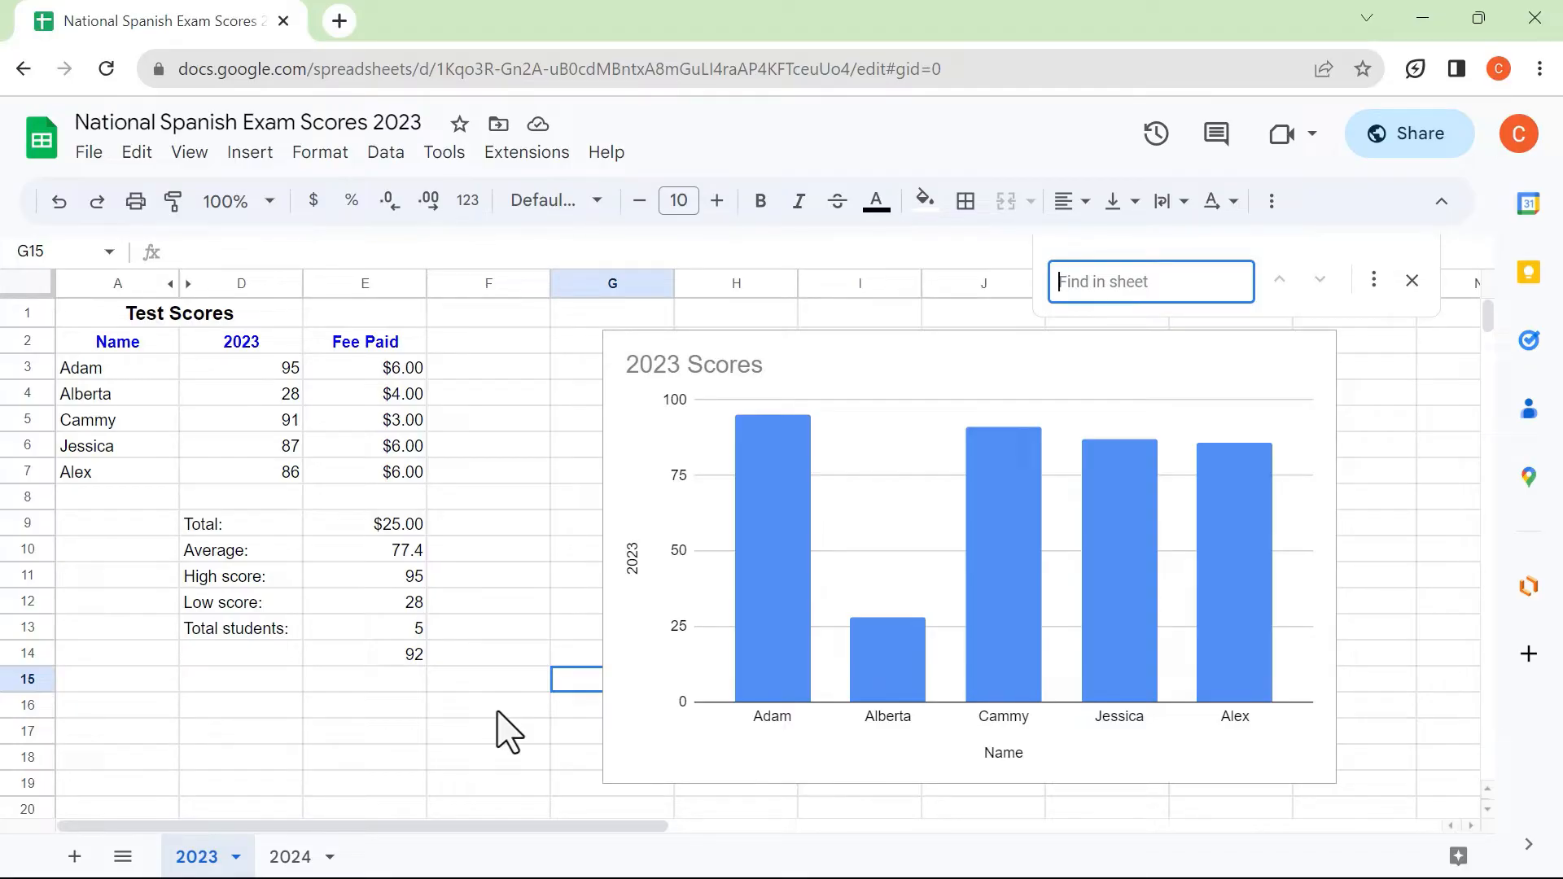
text(alex)
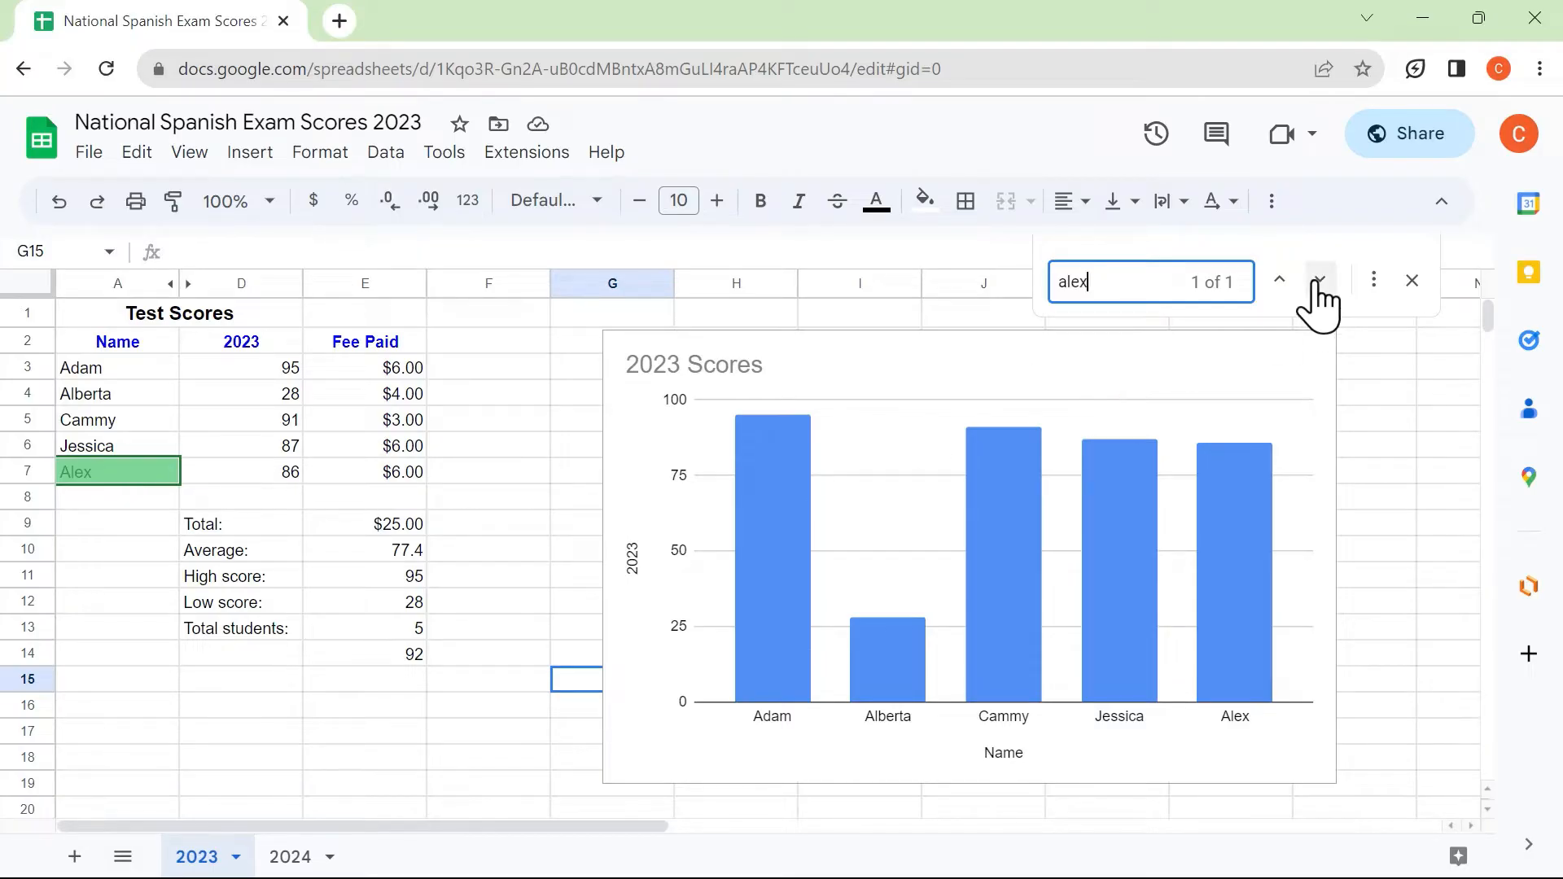
key(Escape)
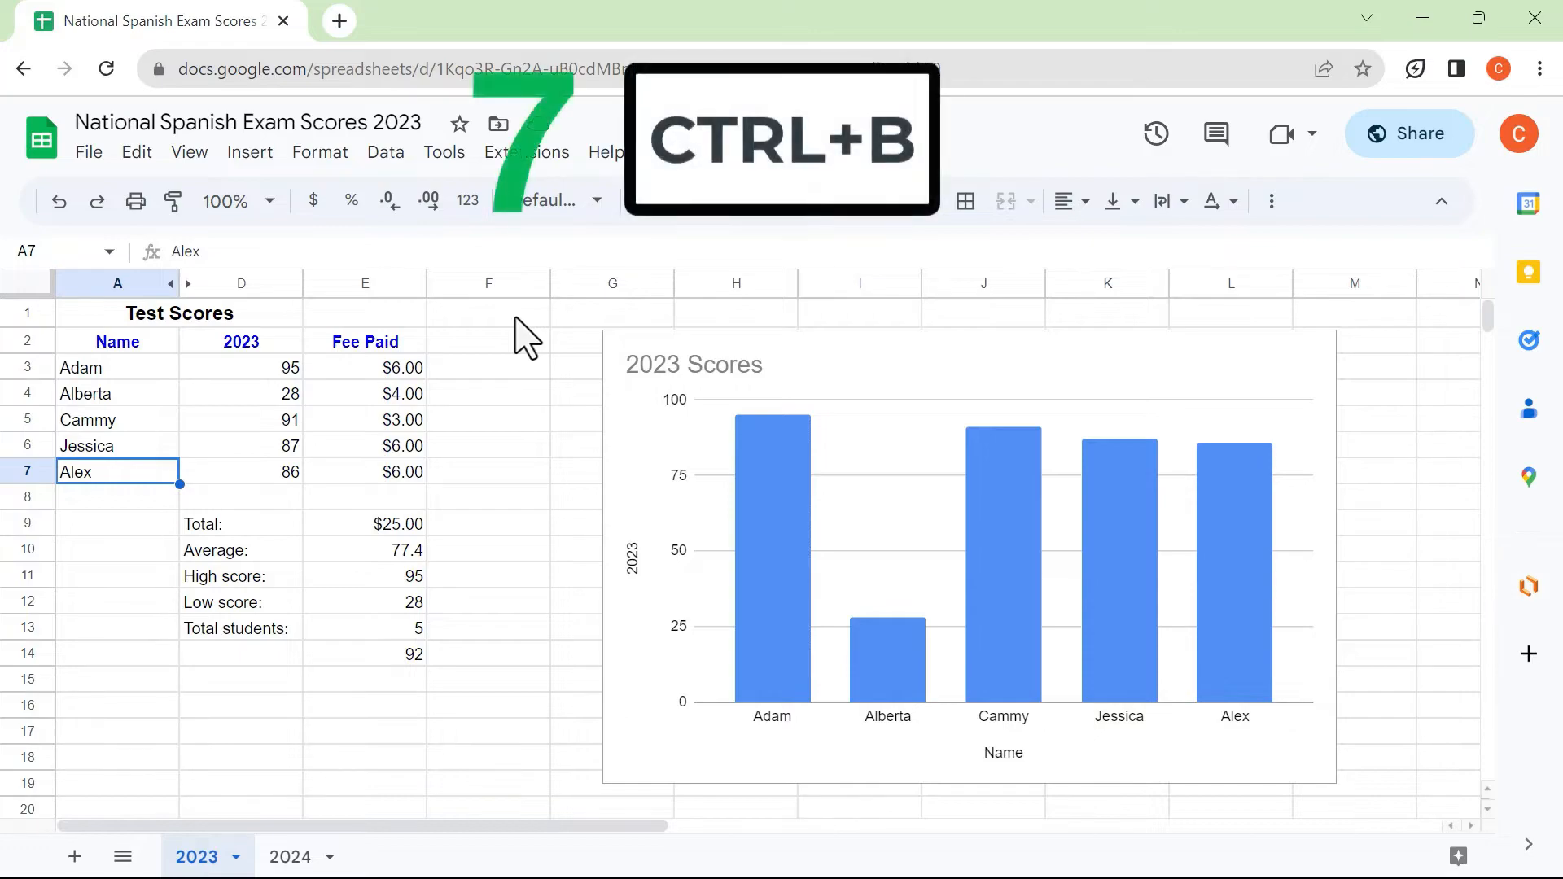
Make the student names in A3:A7 bold on the 2023 sheet, accepting the protected-range edit and suppressing the warning for 5 minutes
click(96, 374)
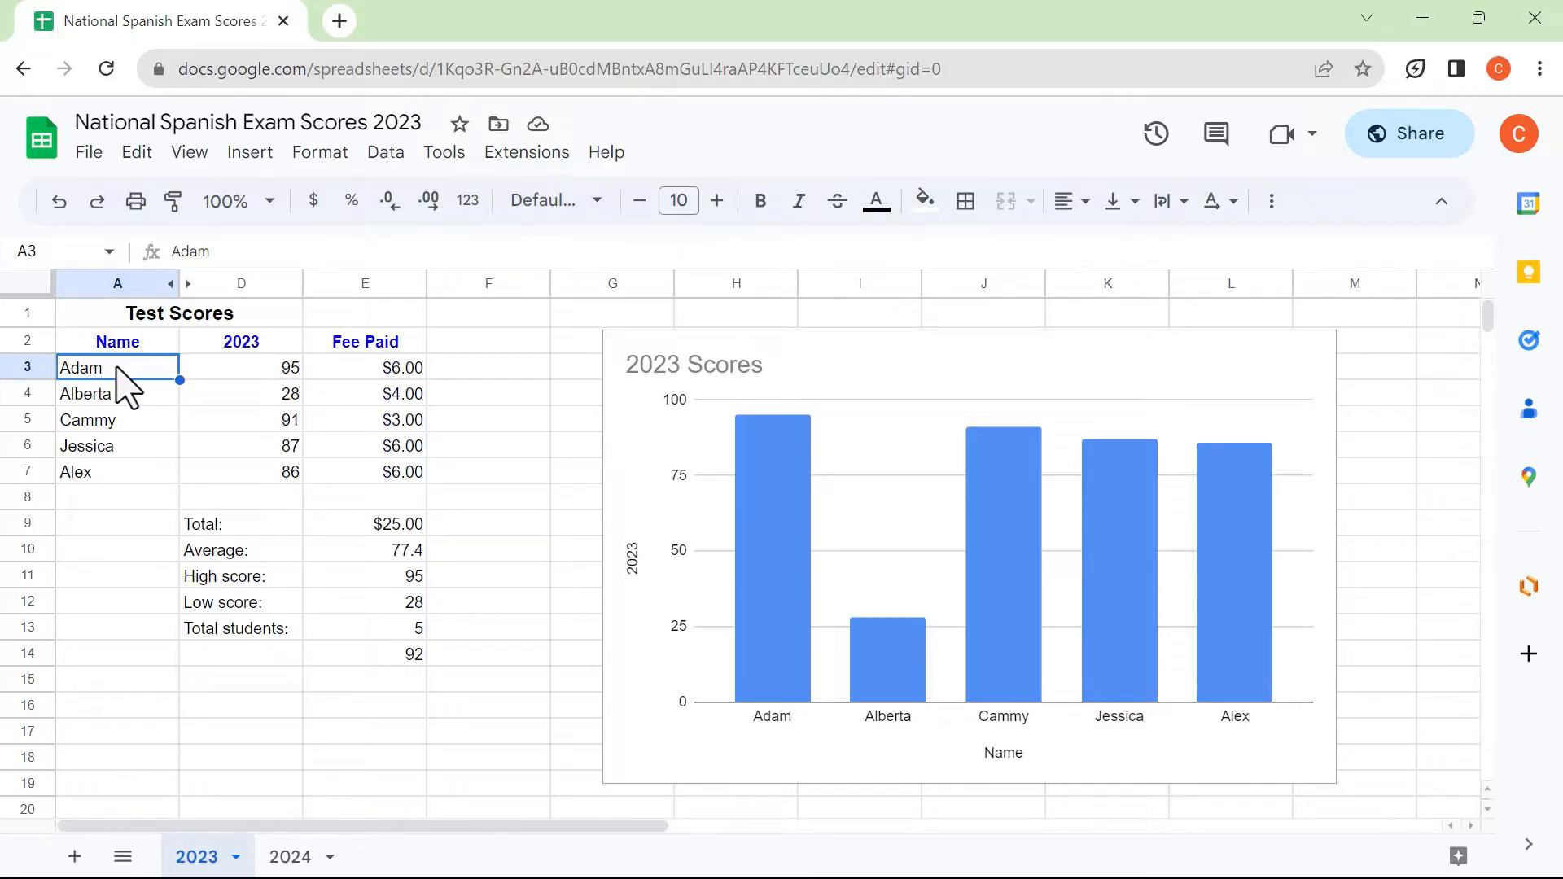
drag(116, 369, 121, 479)
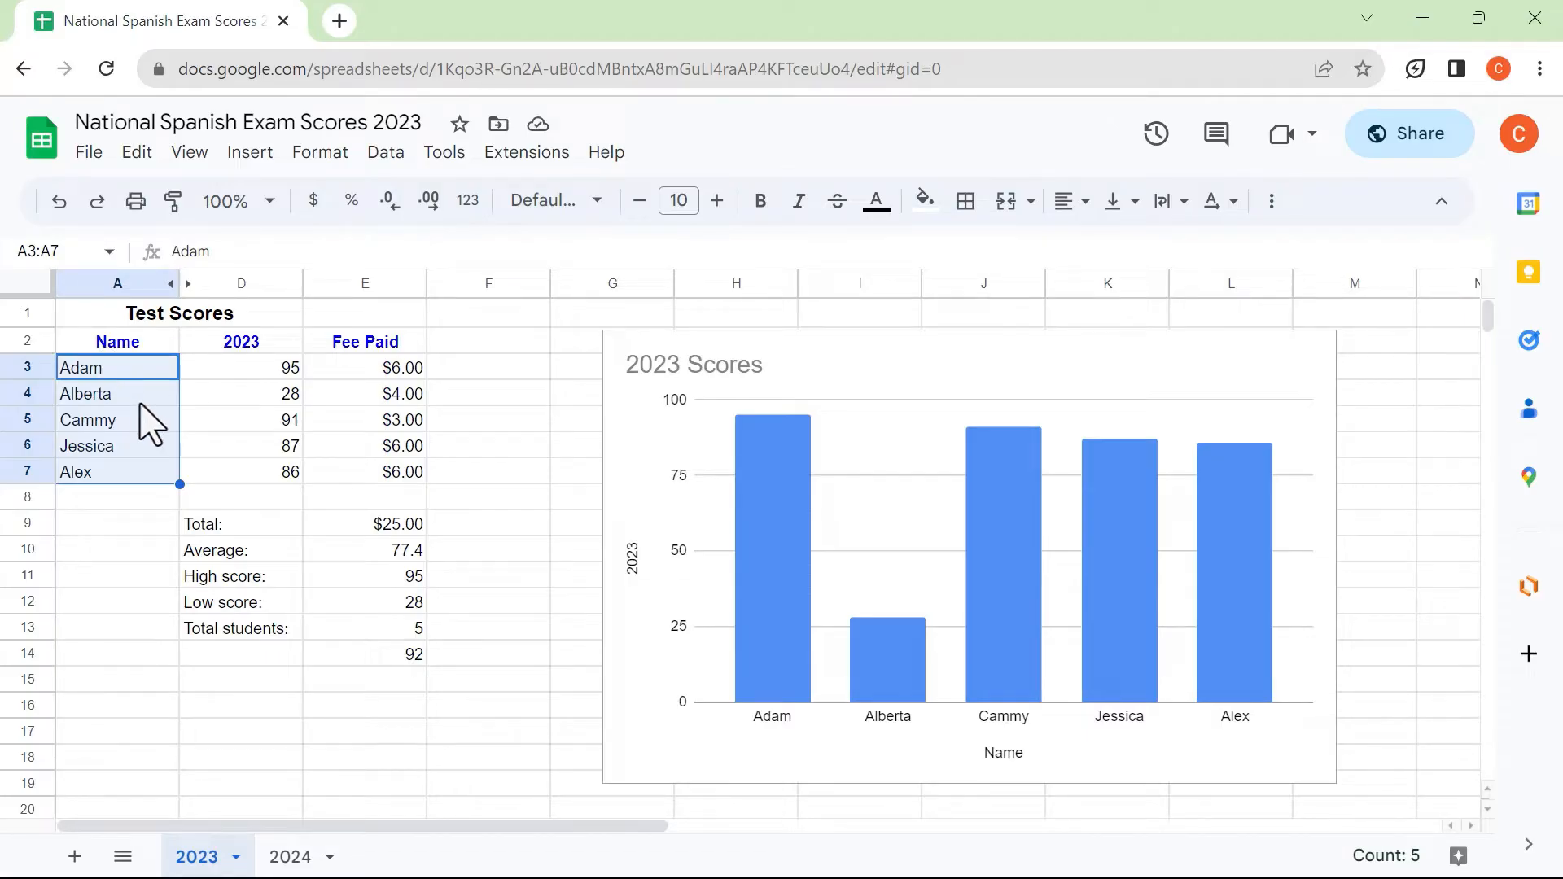
key(ctrl+b)
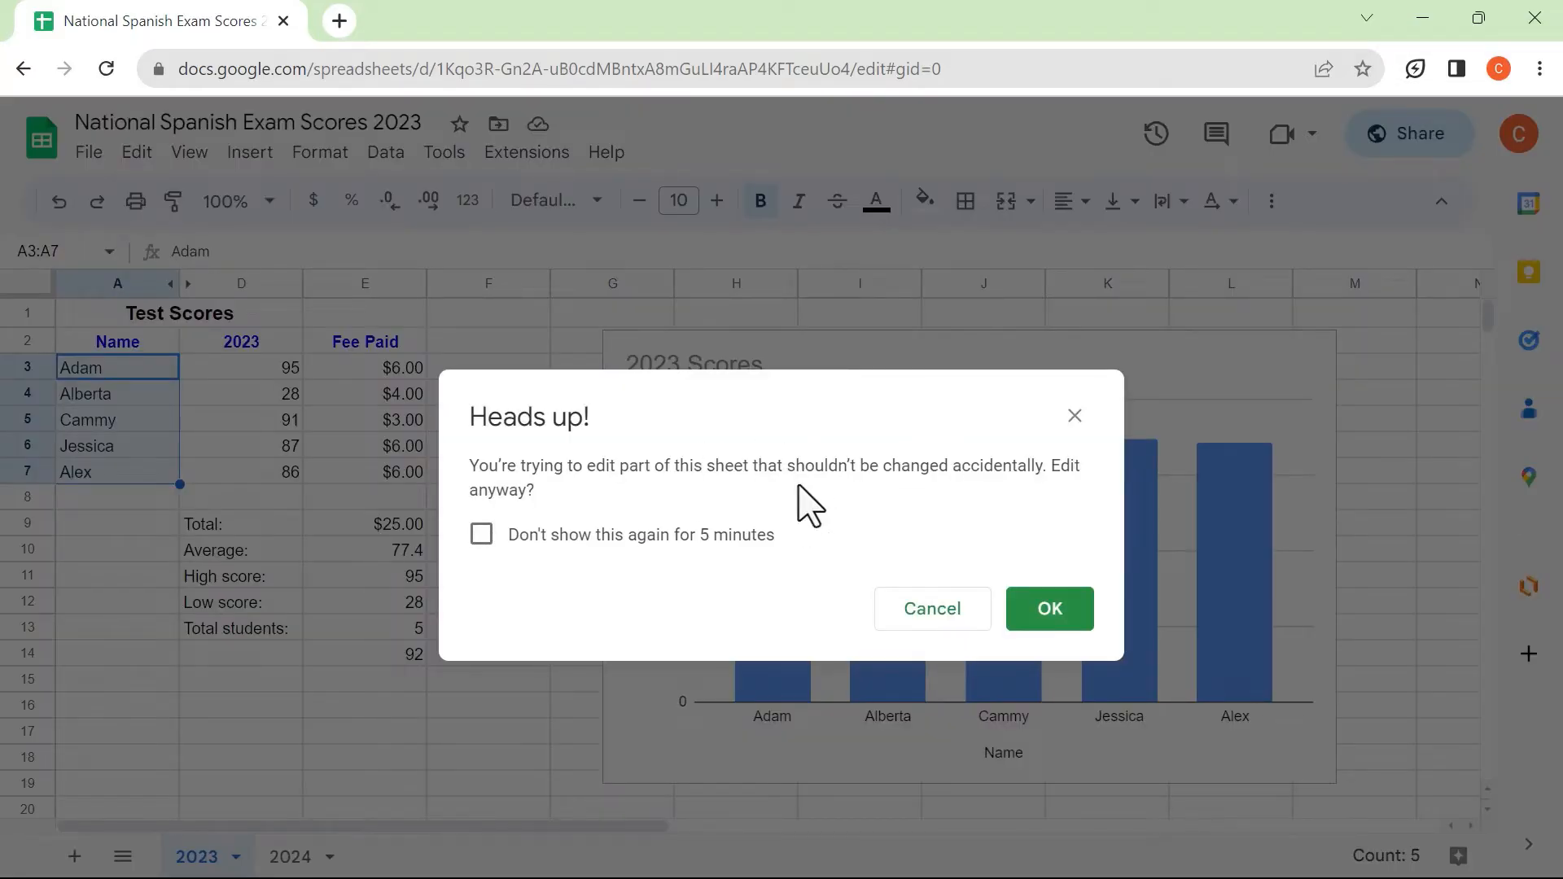
click(482, 537)
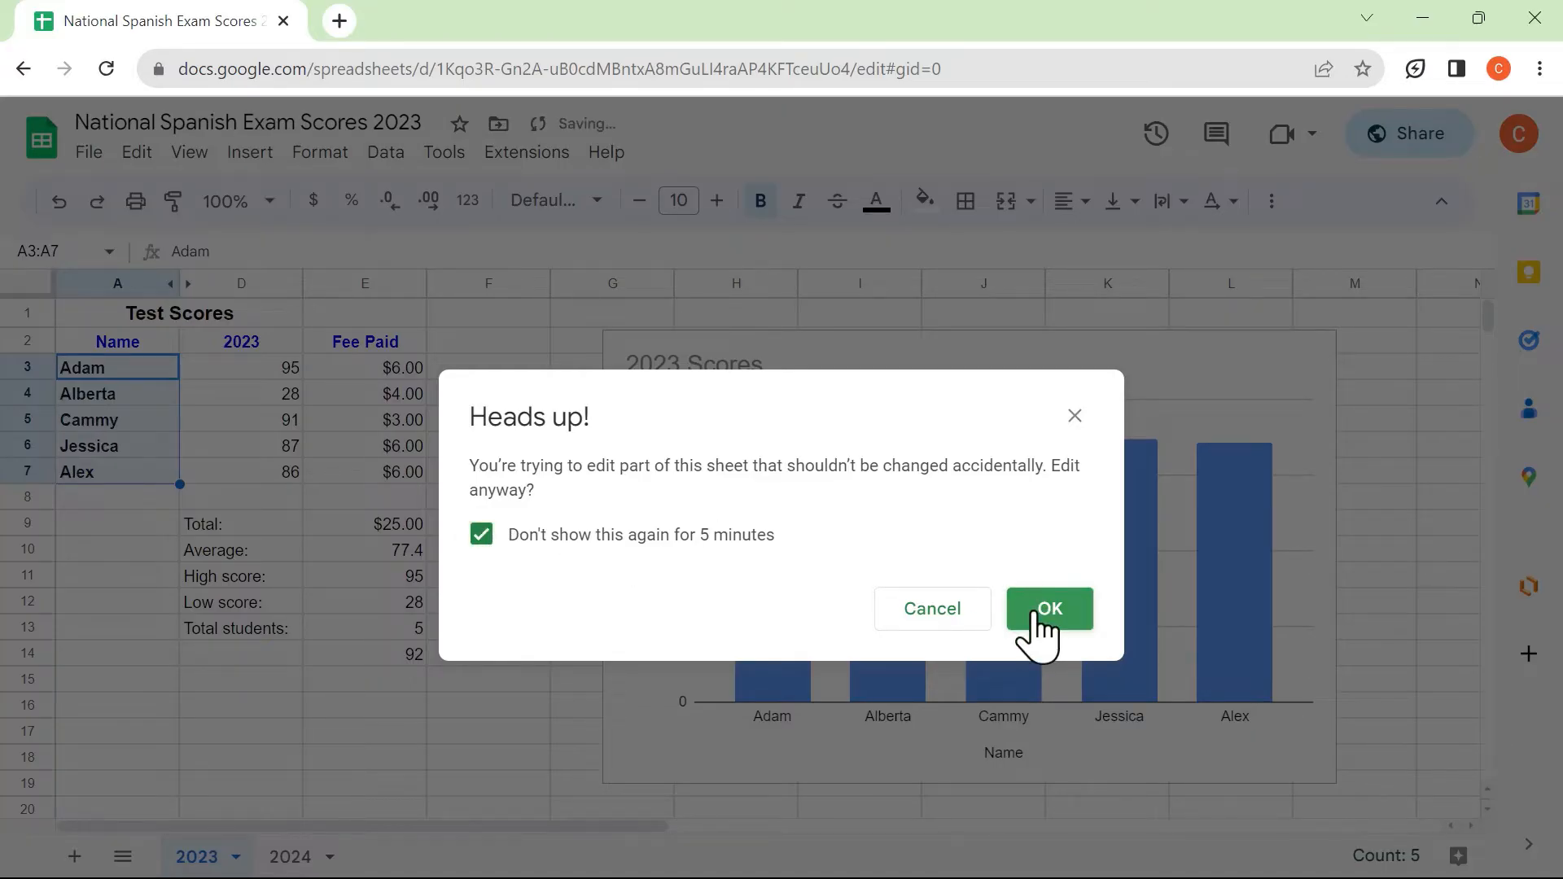
click(1046, 610)
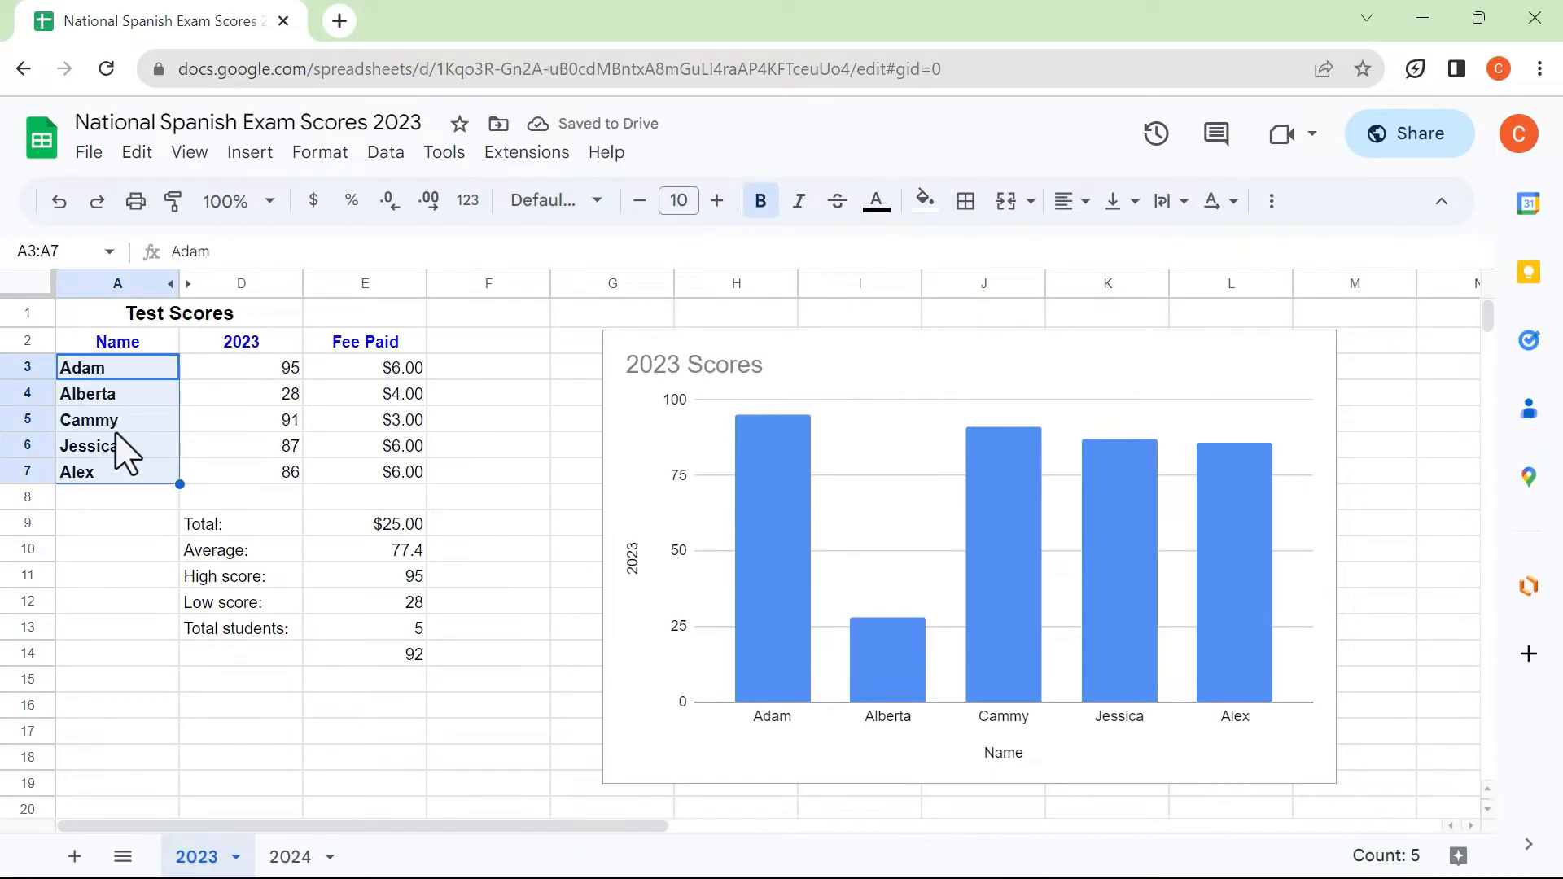
Make the summary block D9:E13 bold and italicise the Test Scores title in row 1
drag(218, 531, 404, 639)
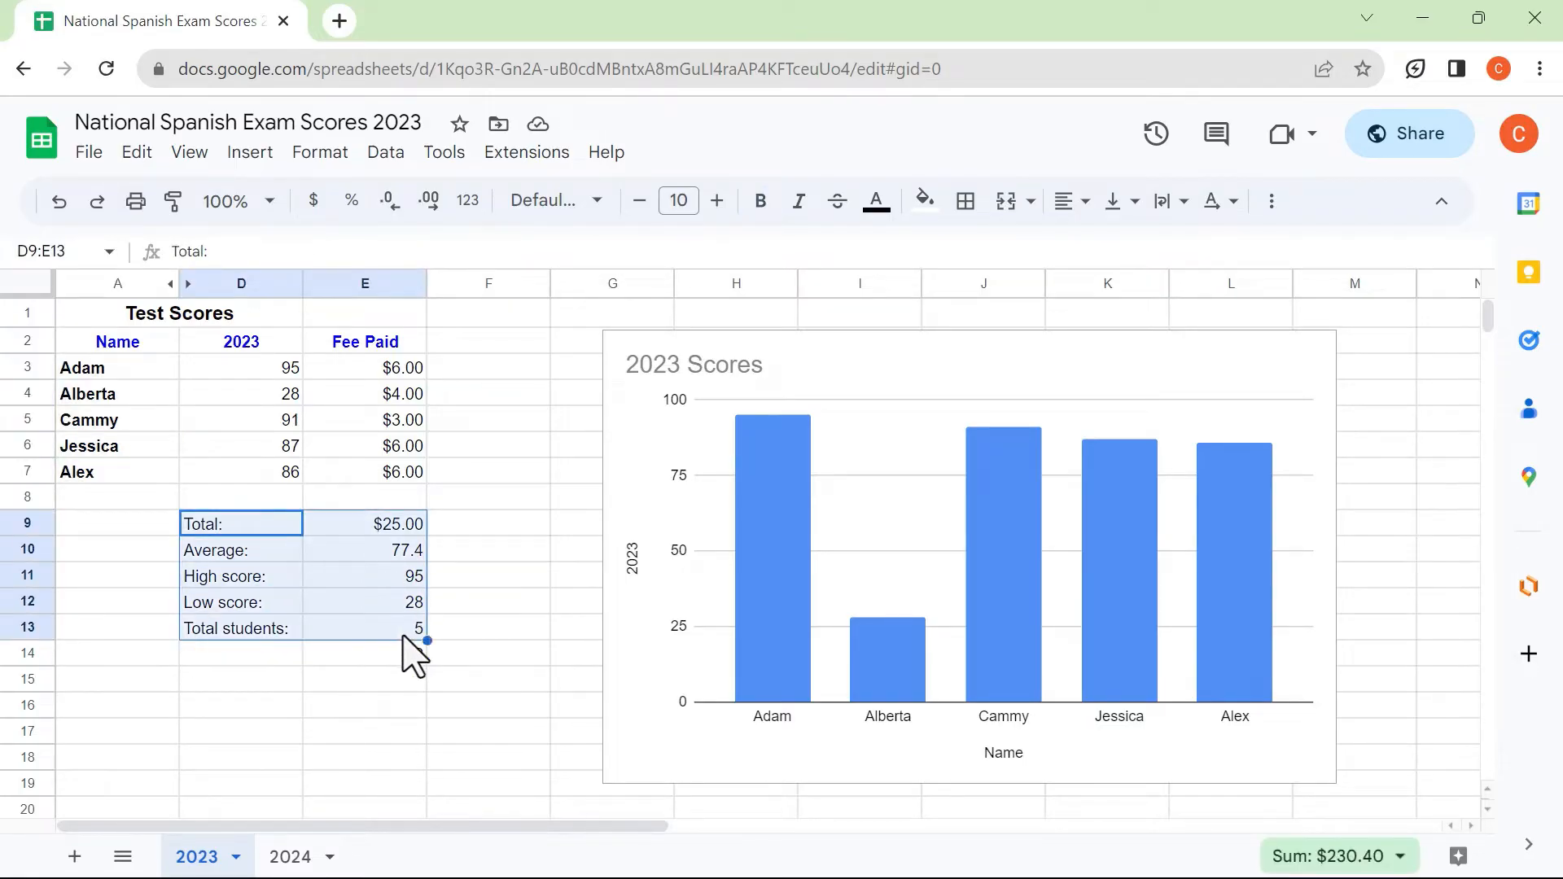
key(ctrl+b)
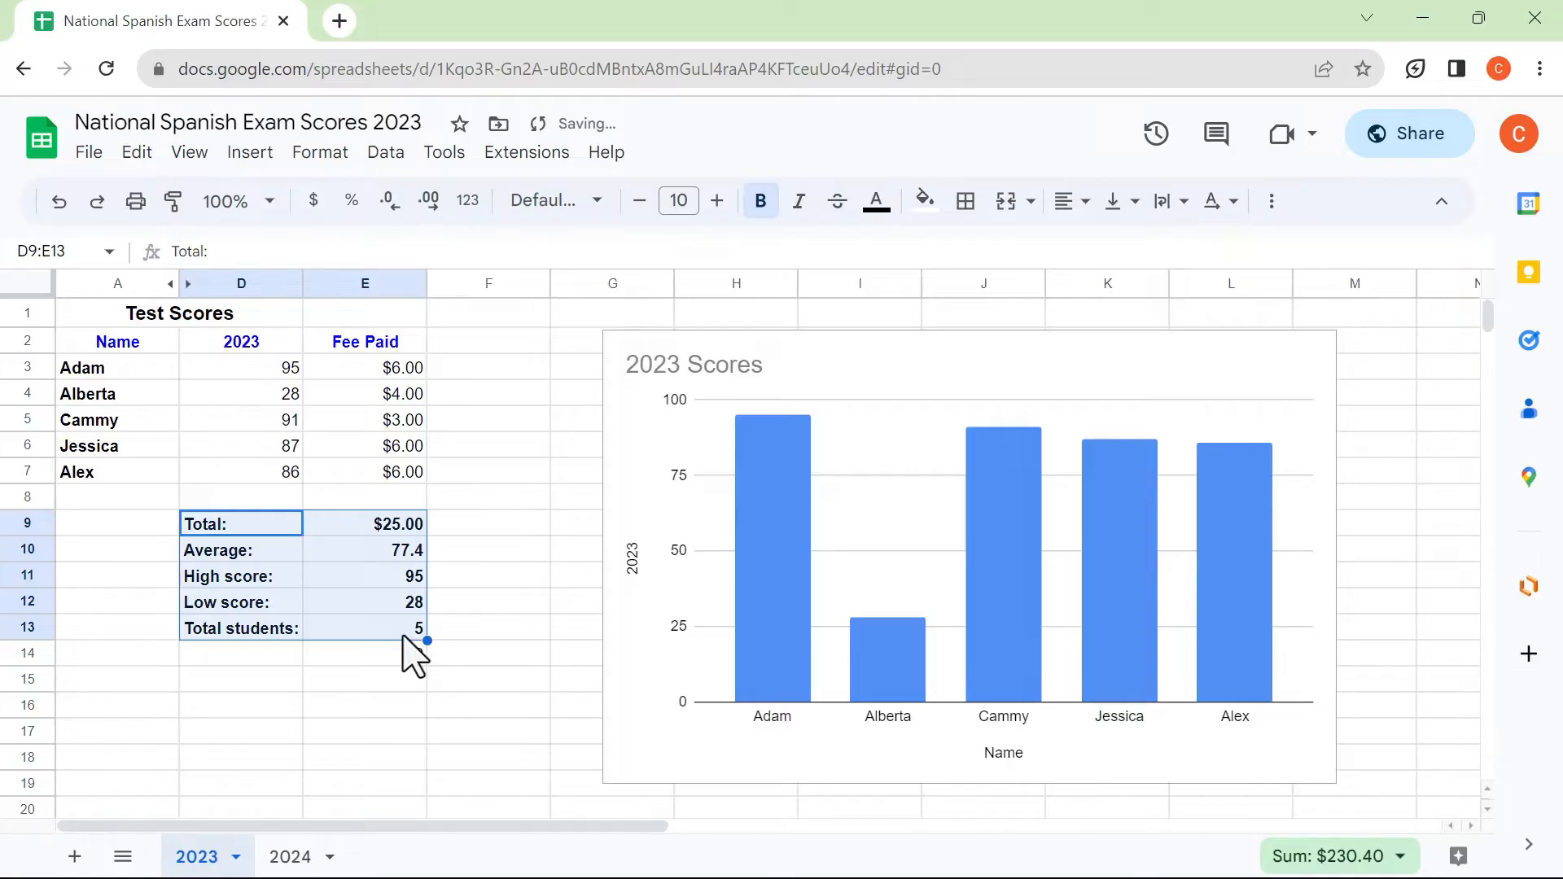
click(447, 451)
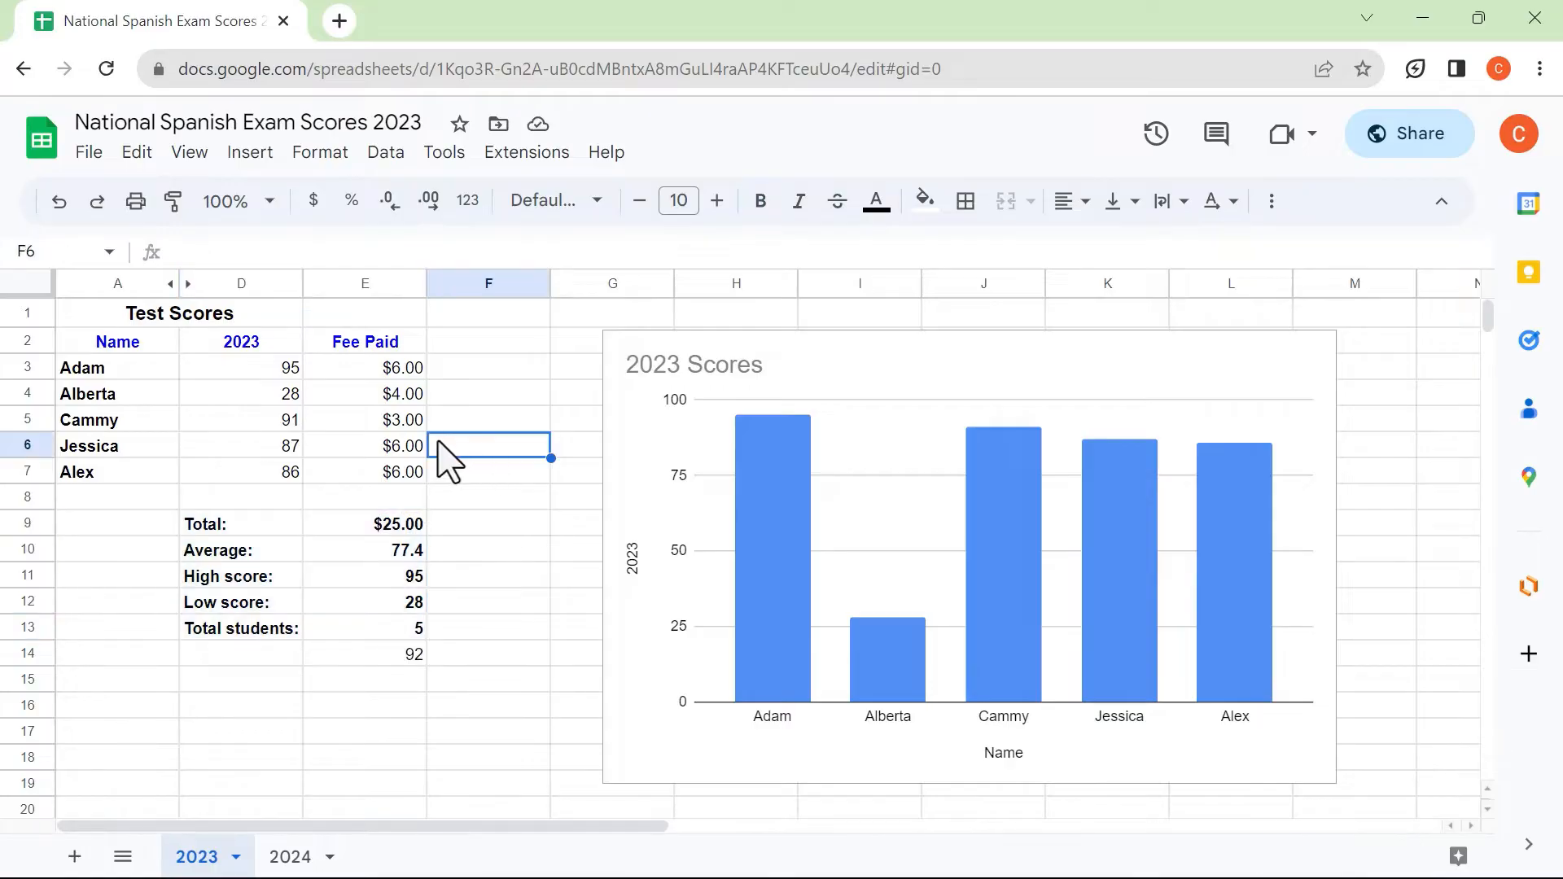
click(193, 314)
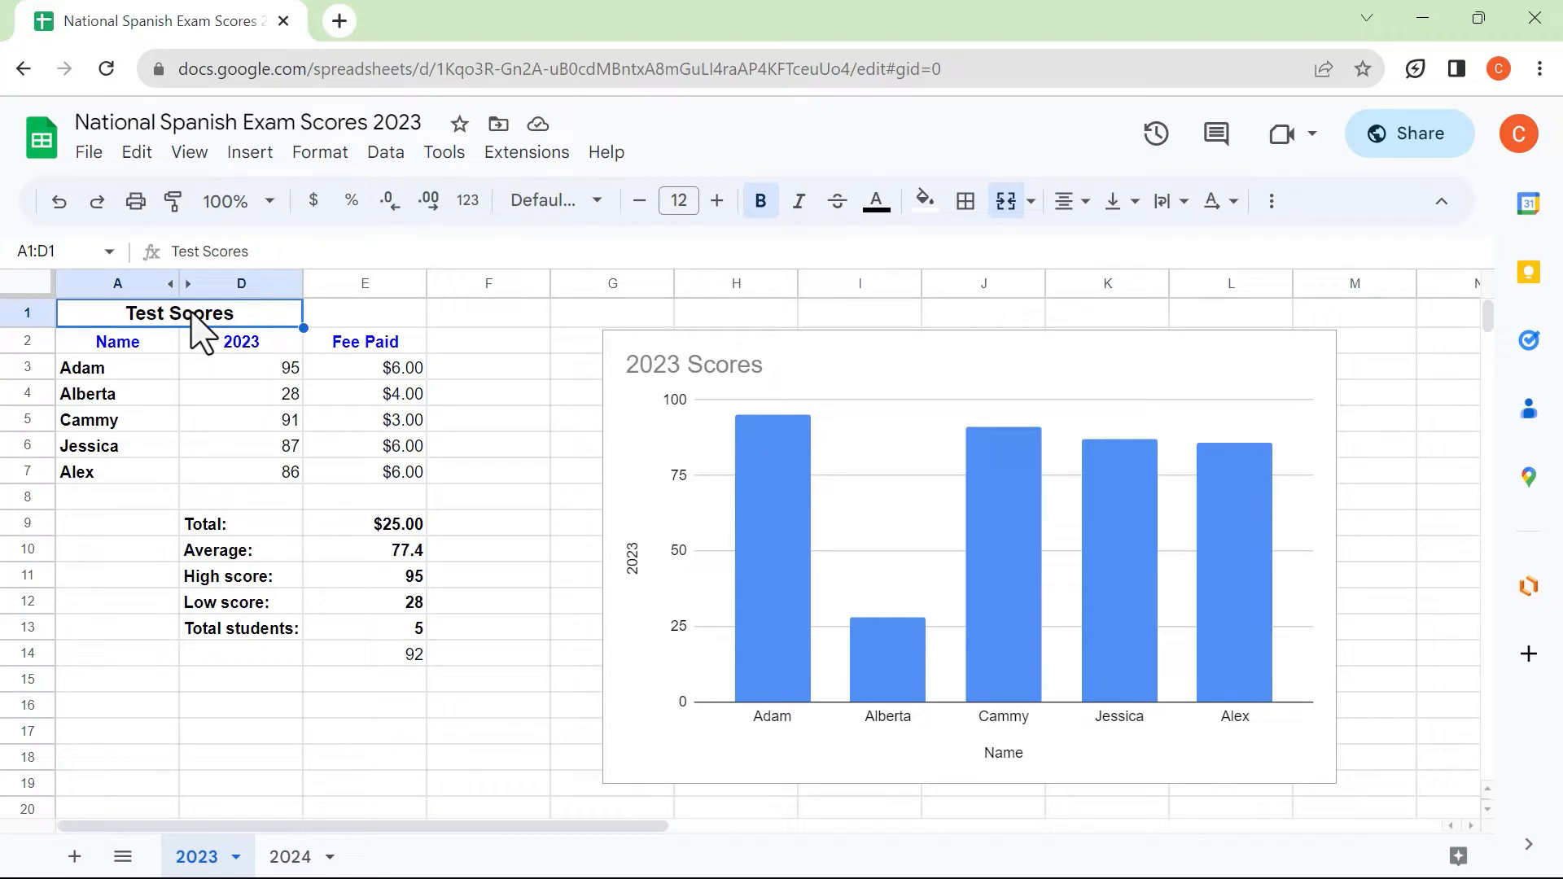
key(ctrl+i)
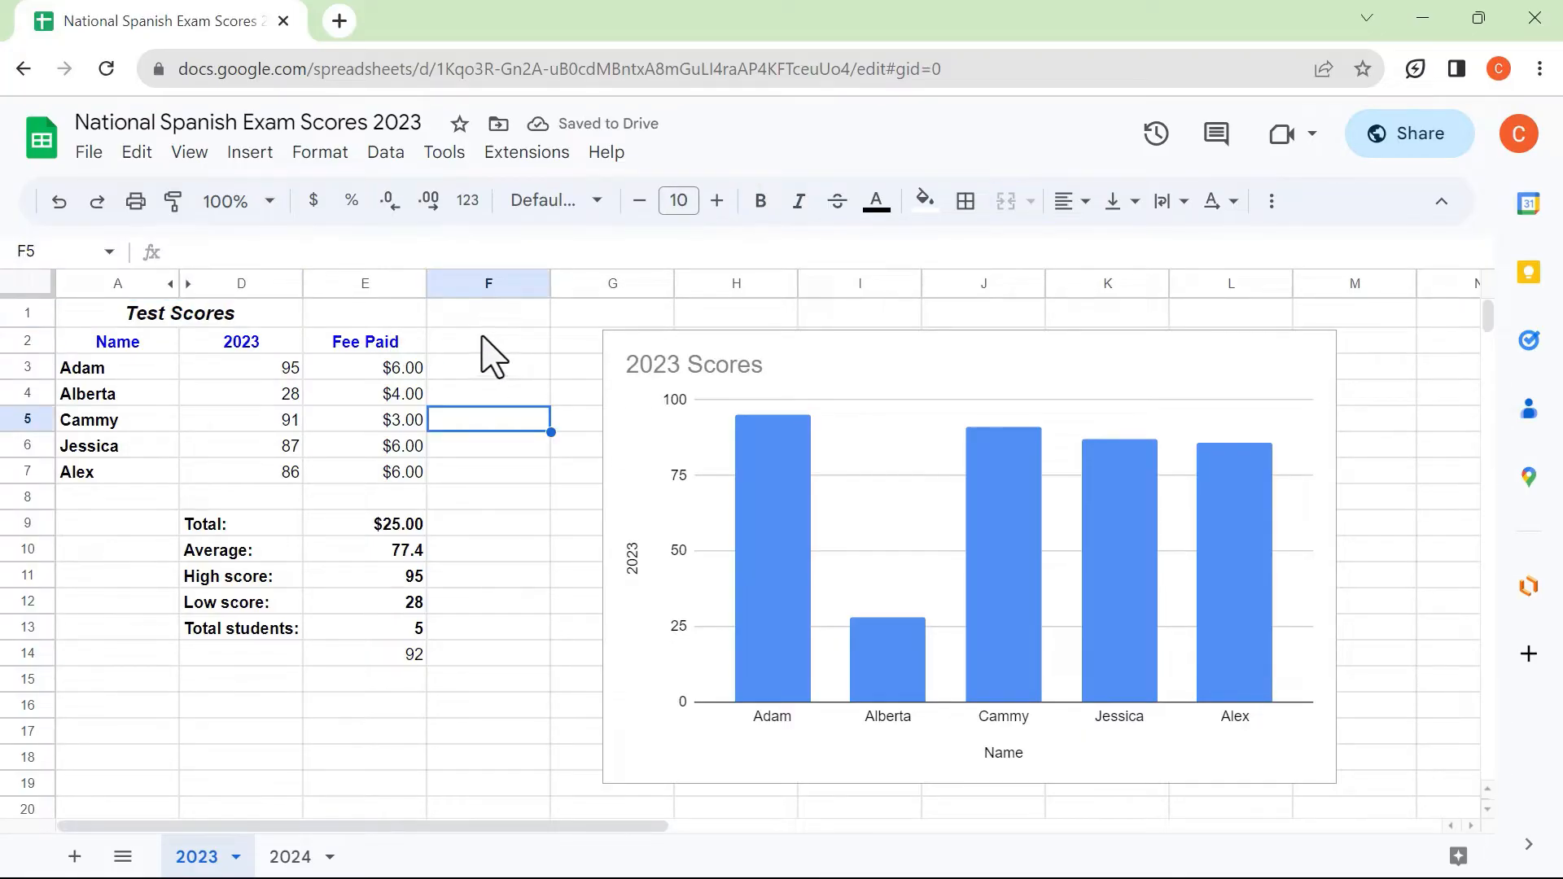
Add the column header Years Taken Exam in F2 of the 2023 sheet
click(490, 339)
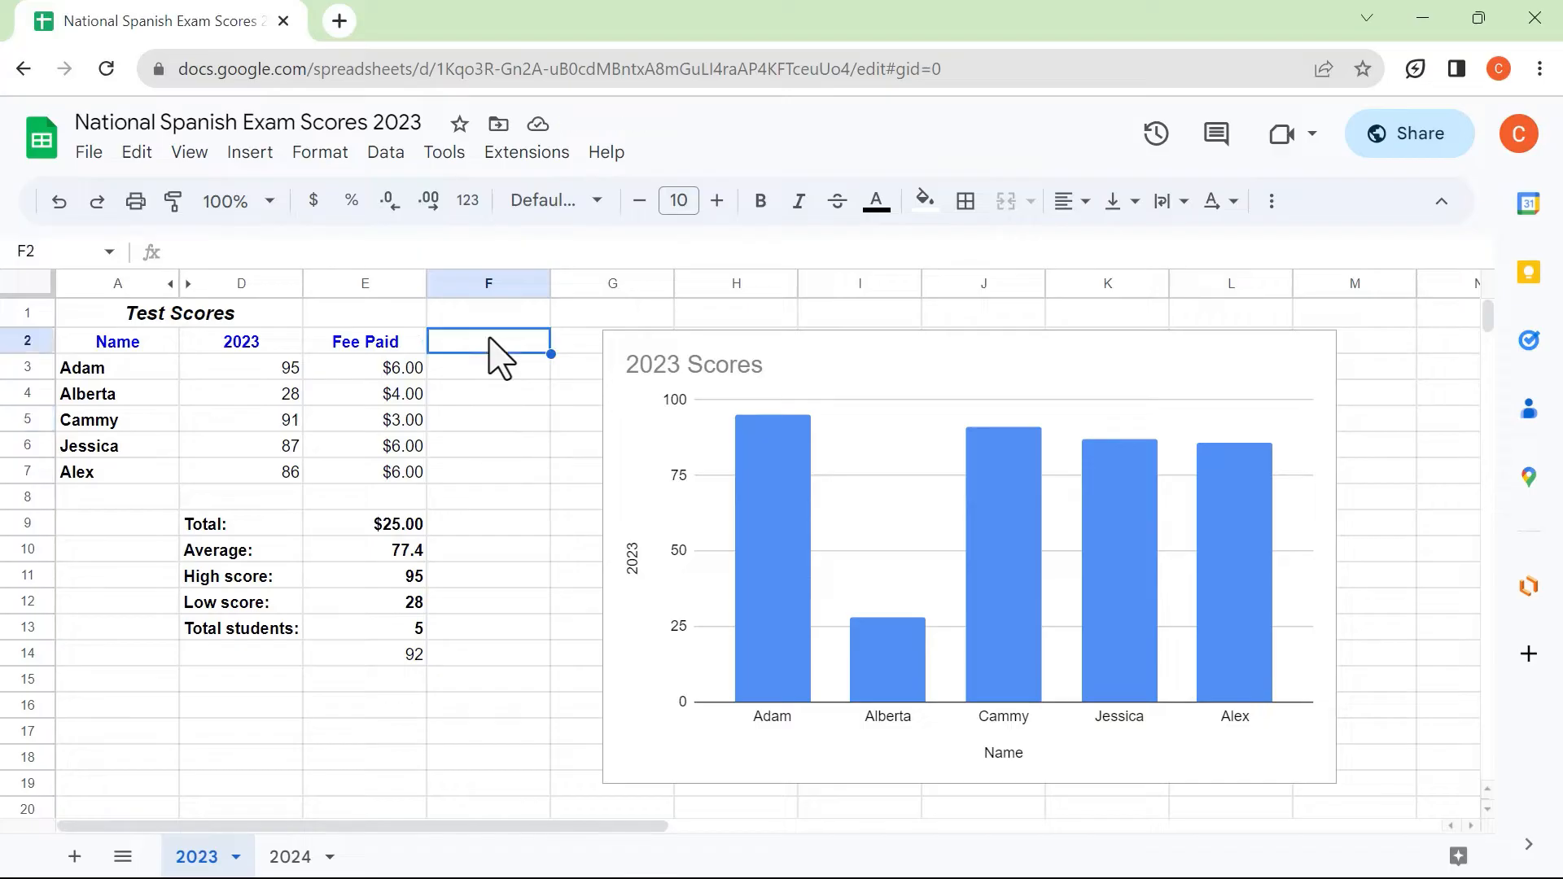
text(Years Taken Exam)
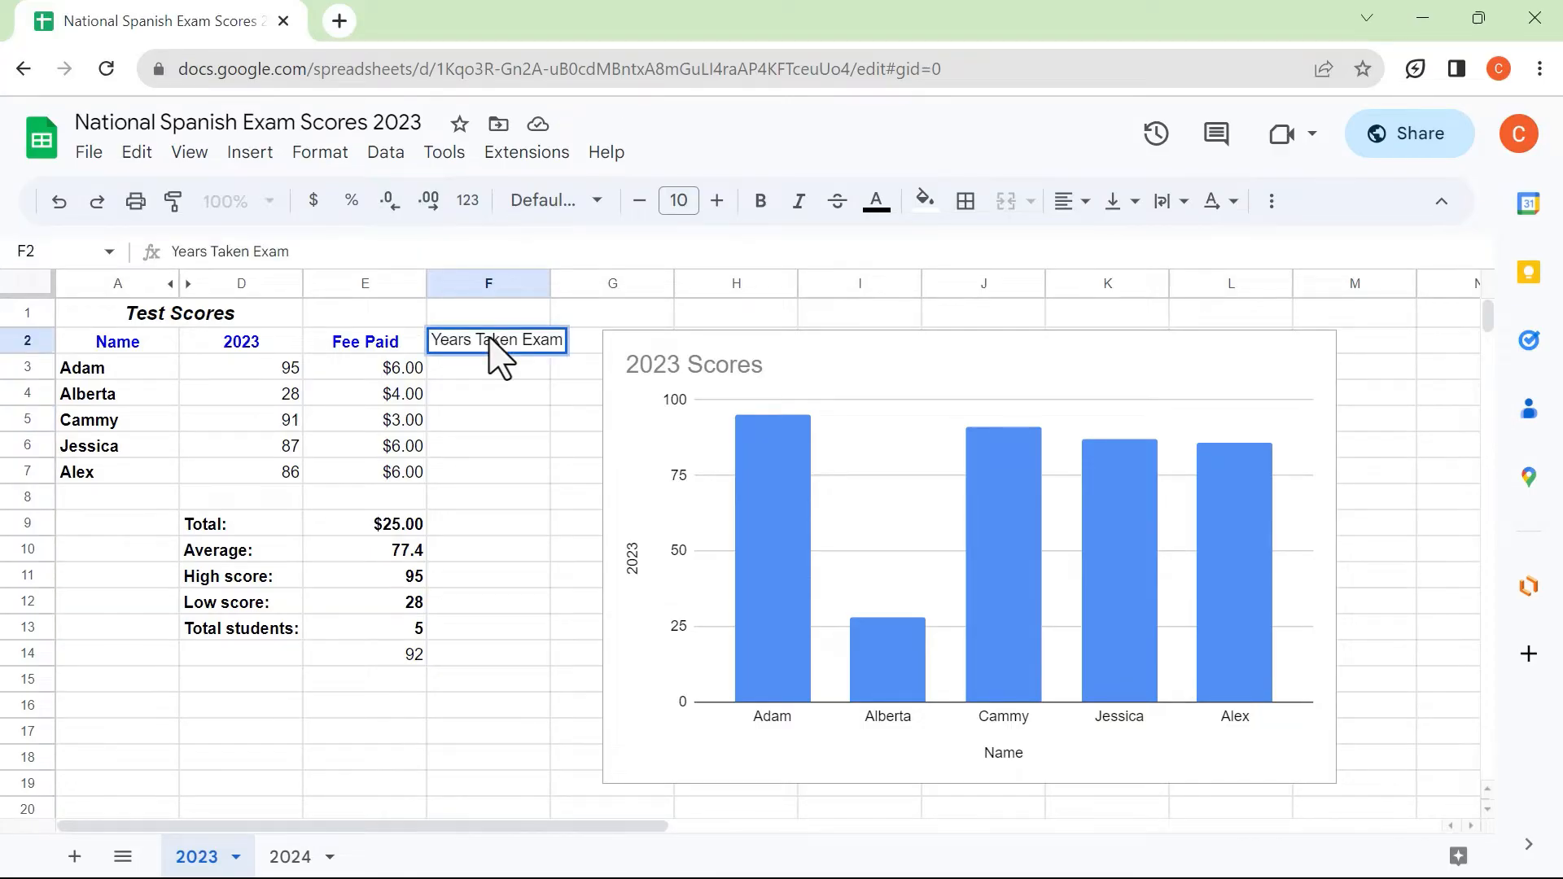
key(Return)
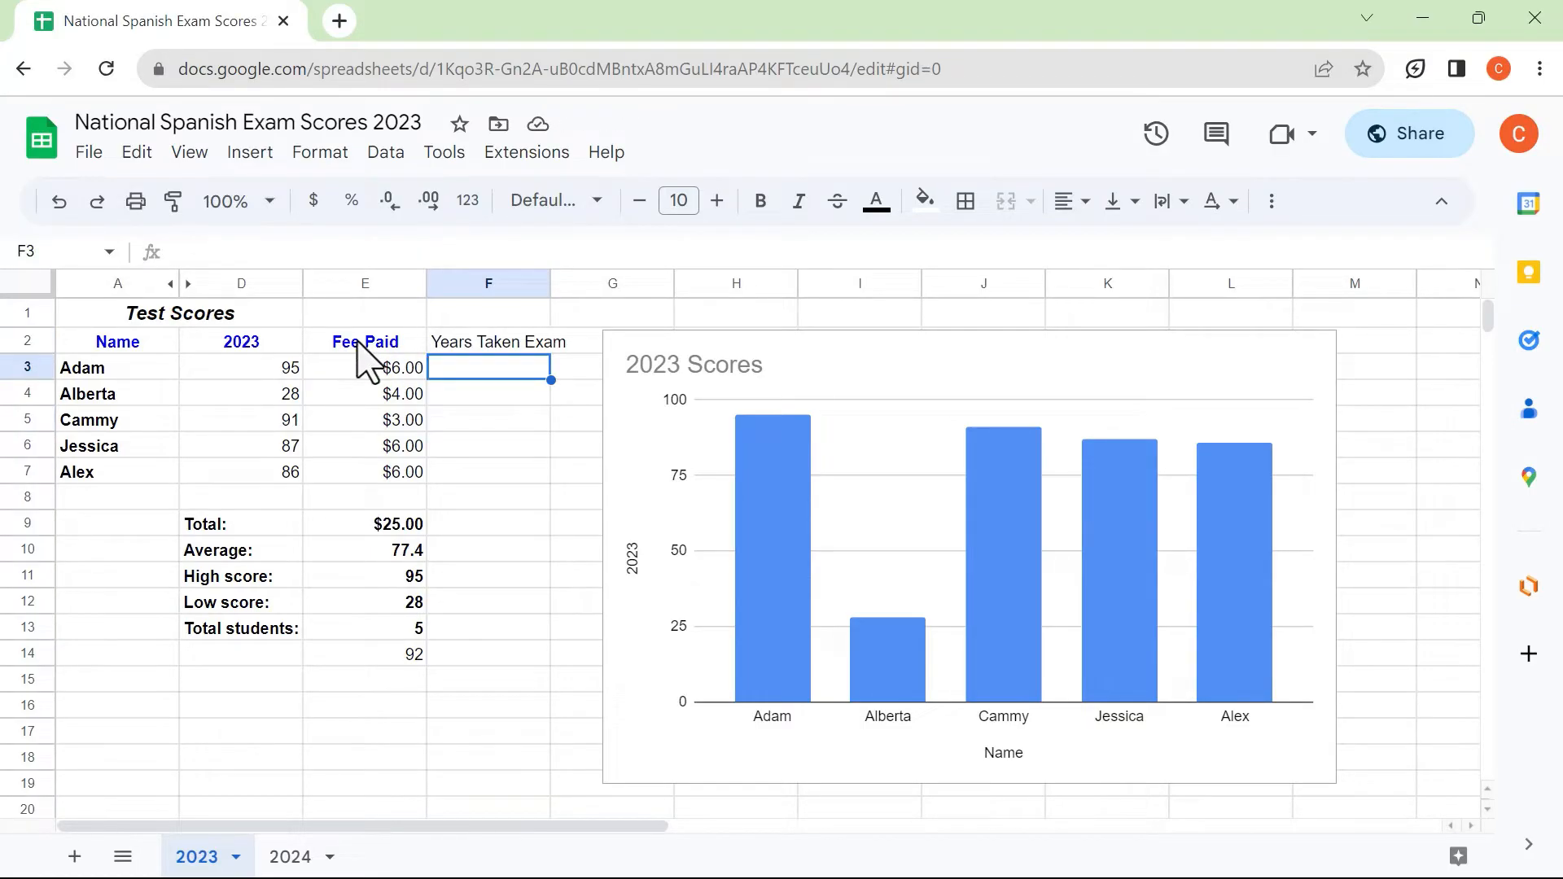
Copy the Fee Paid header's formatting onto the Years Taken Exam header and fit column F's width to its text
click(360, 343)
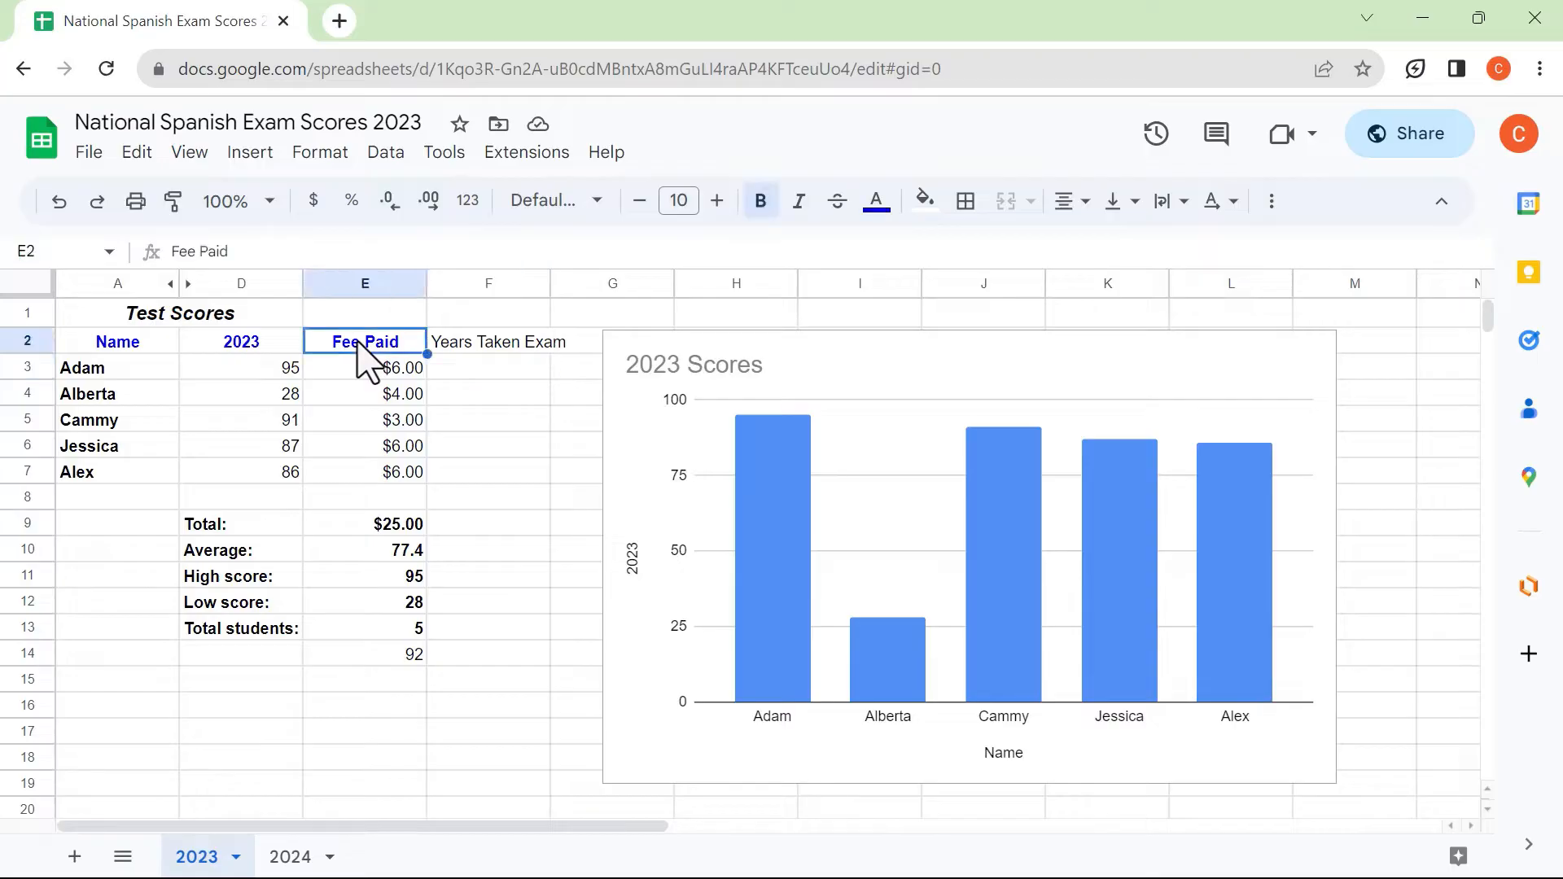
click(169, 205)
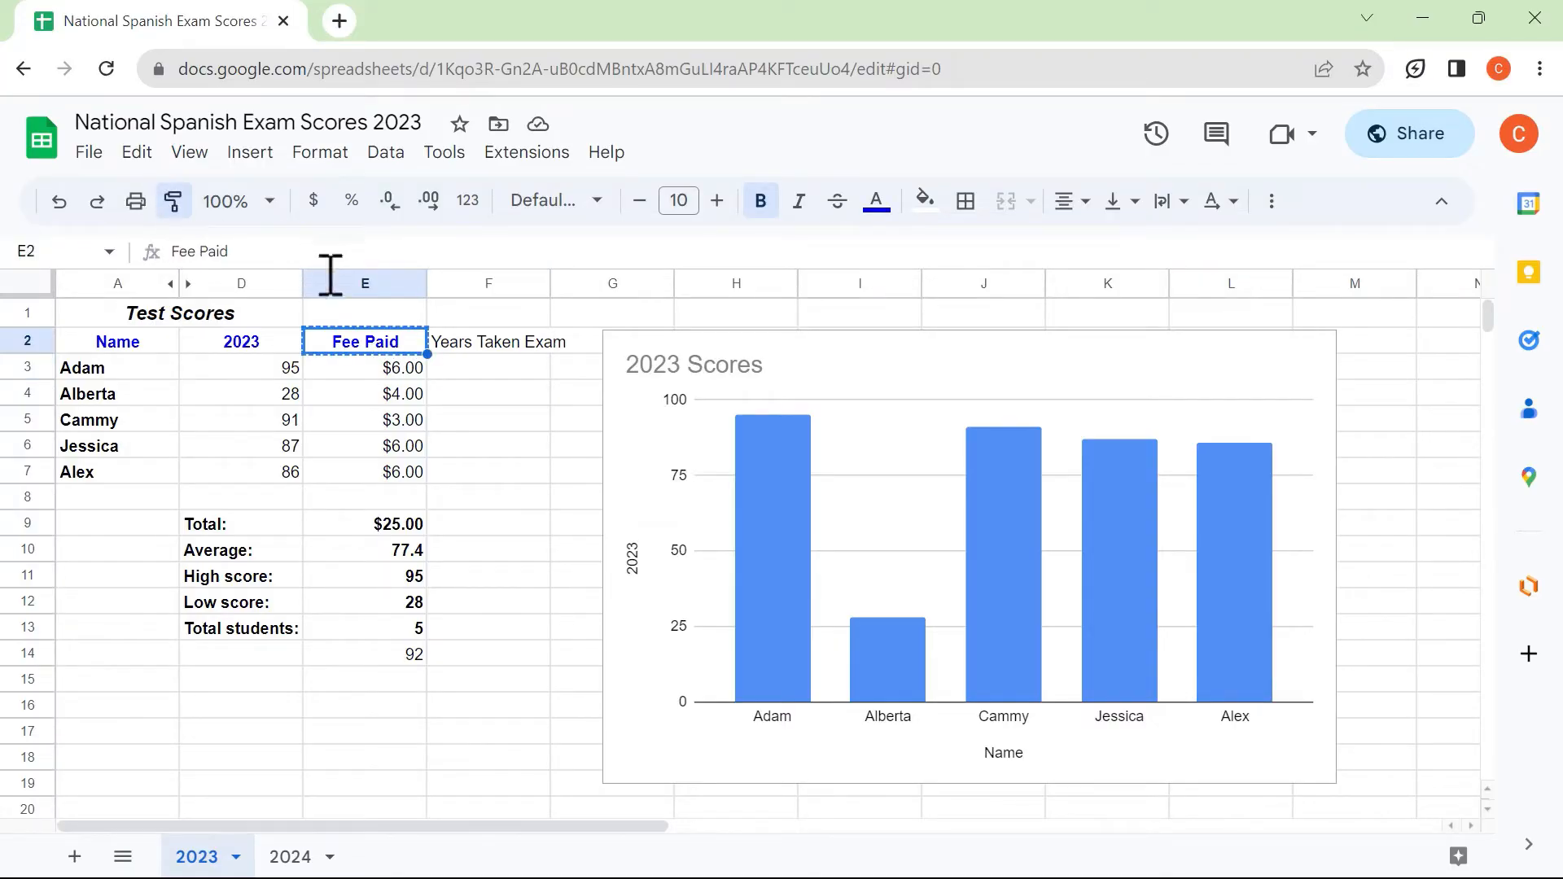
click(487, 346)
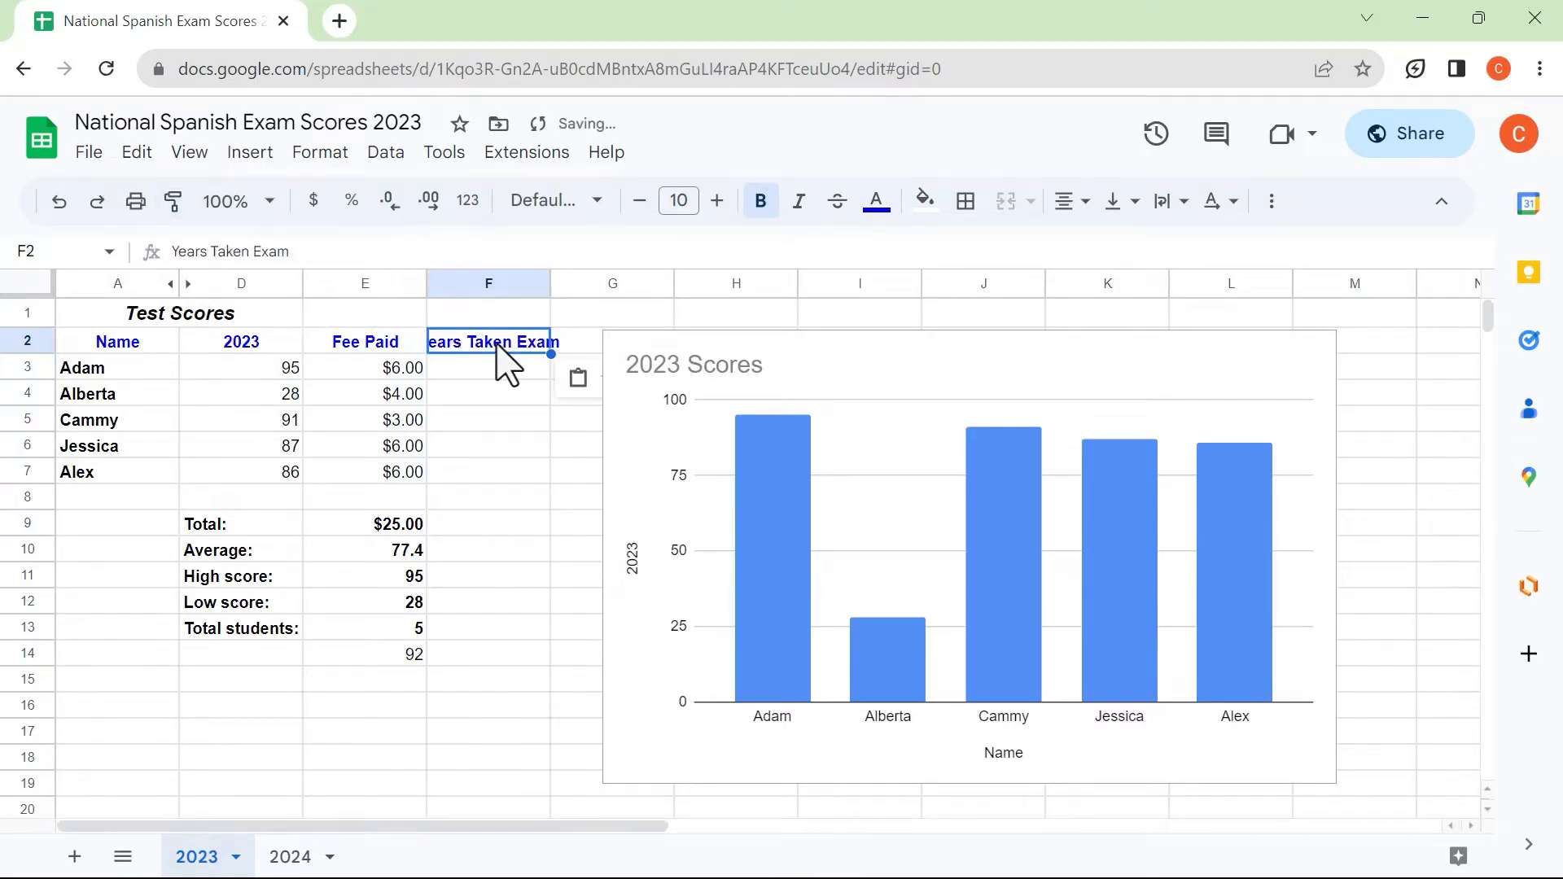
double_click(552, 284)
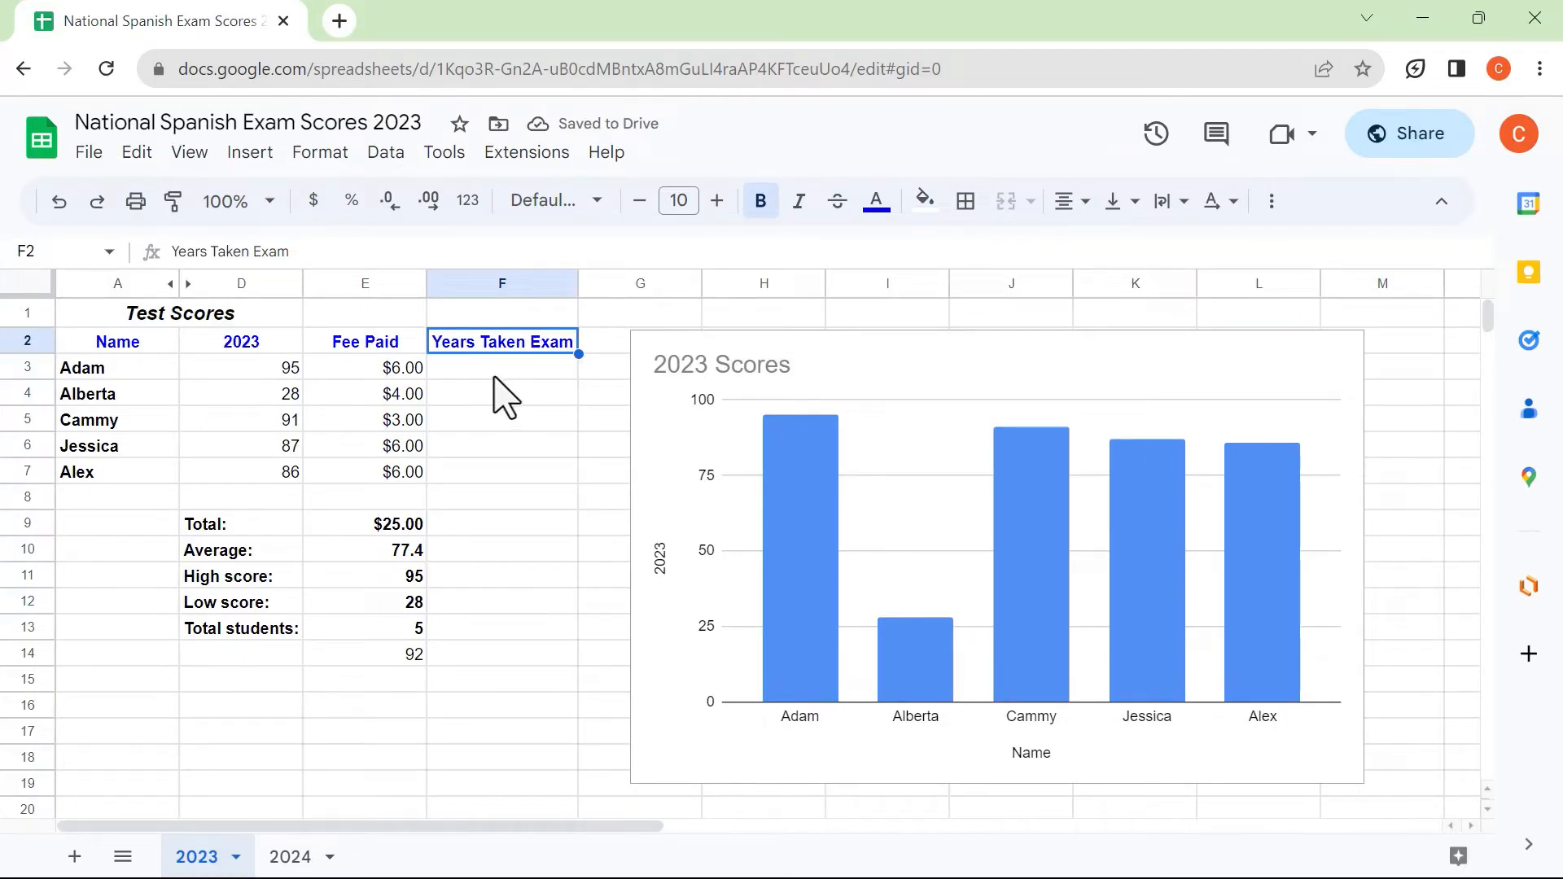
Enter 2 in F3 under Years Taken Exam and fill it down through F7
click(562, 374)
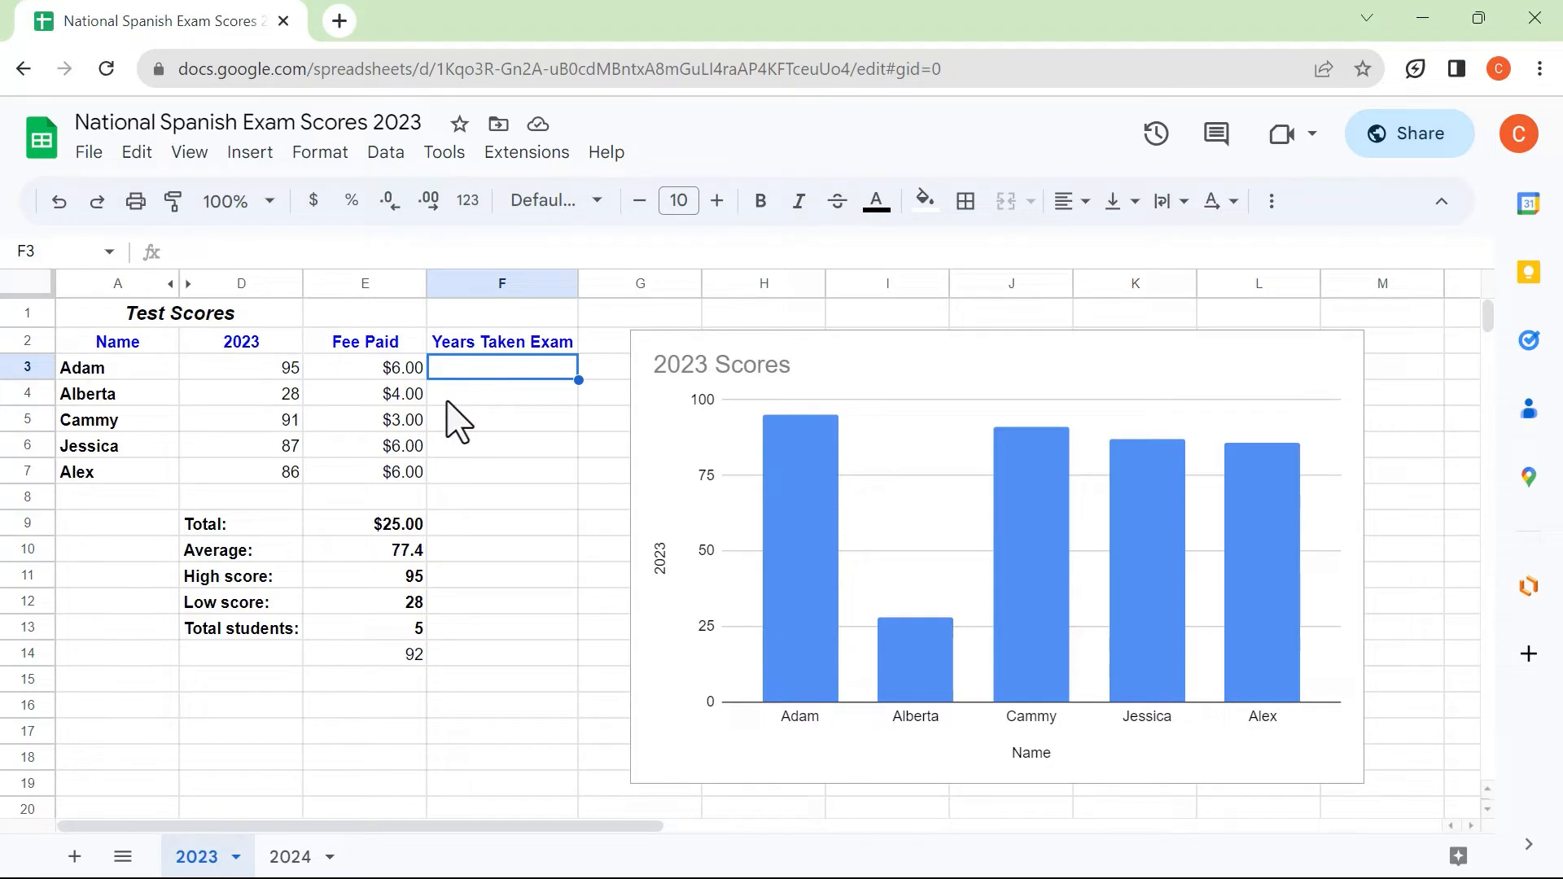
text(2)
key(Return)
click(551, 371)
key(Down)
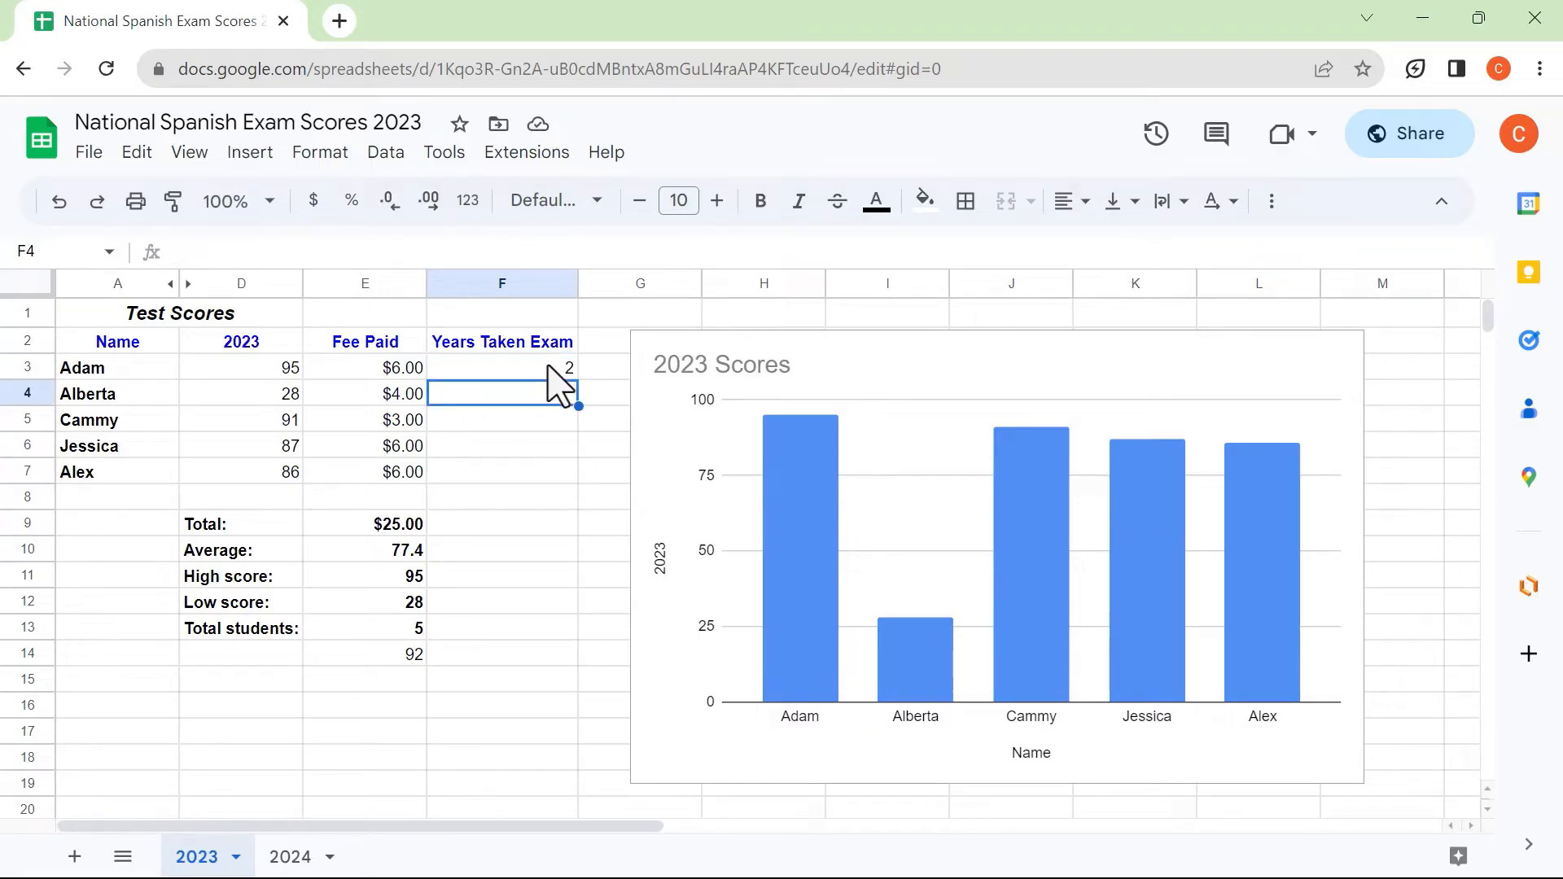
click(548, 367)
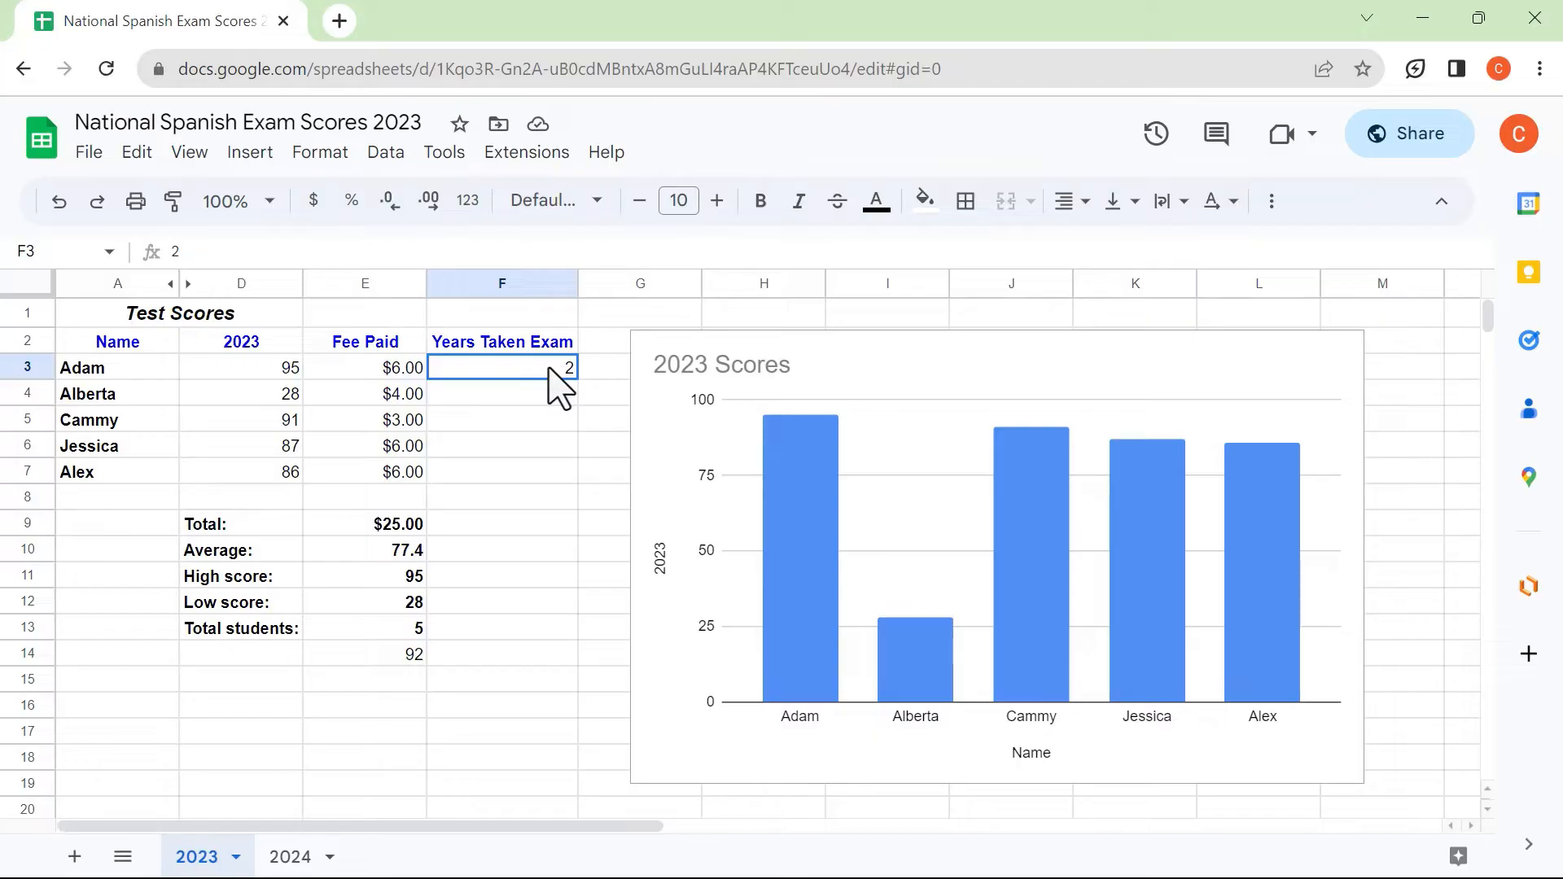
drag(548, 368, 539, 475)
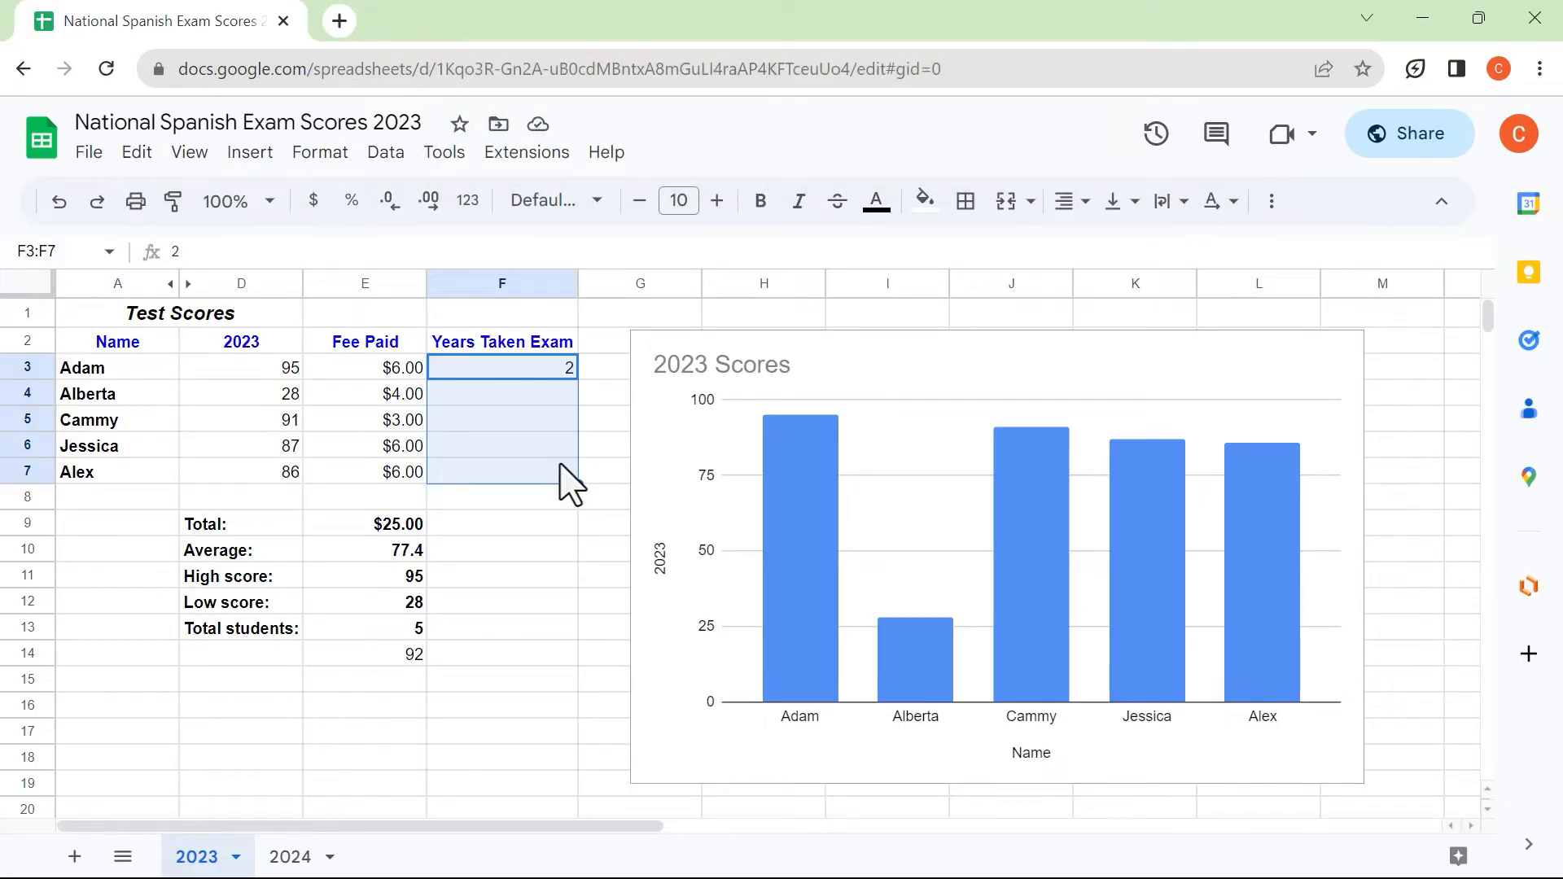
key(ctrl+d)
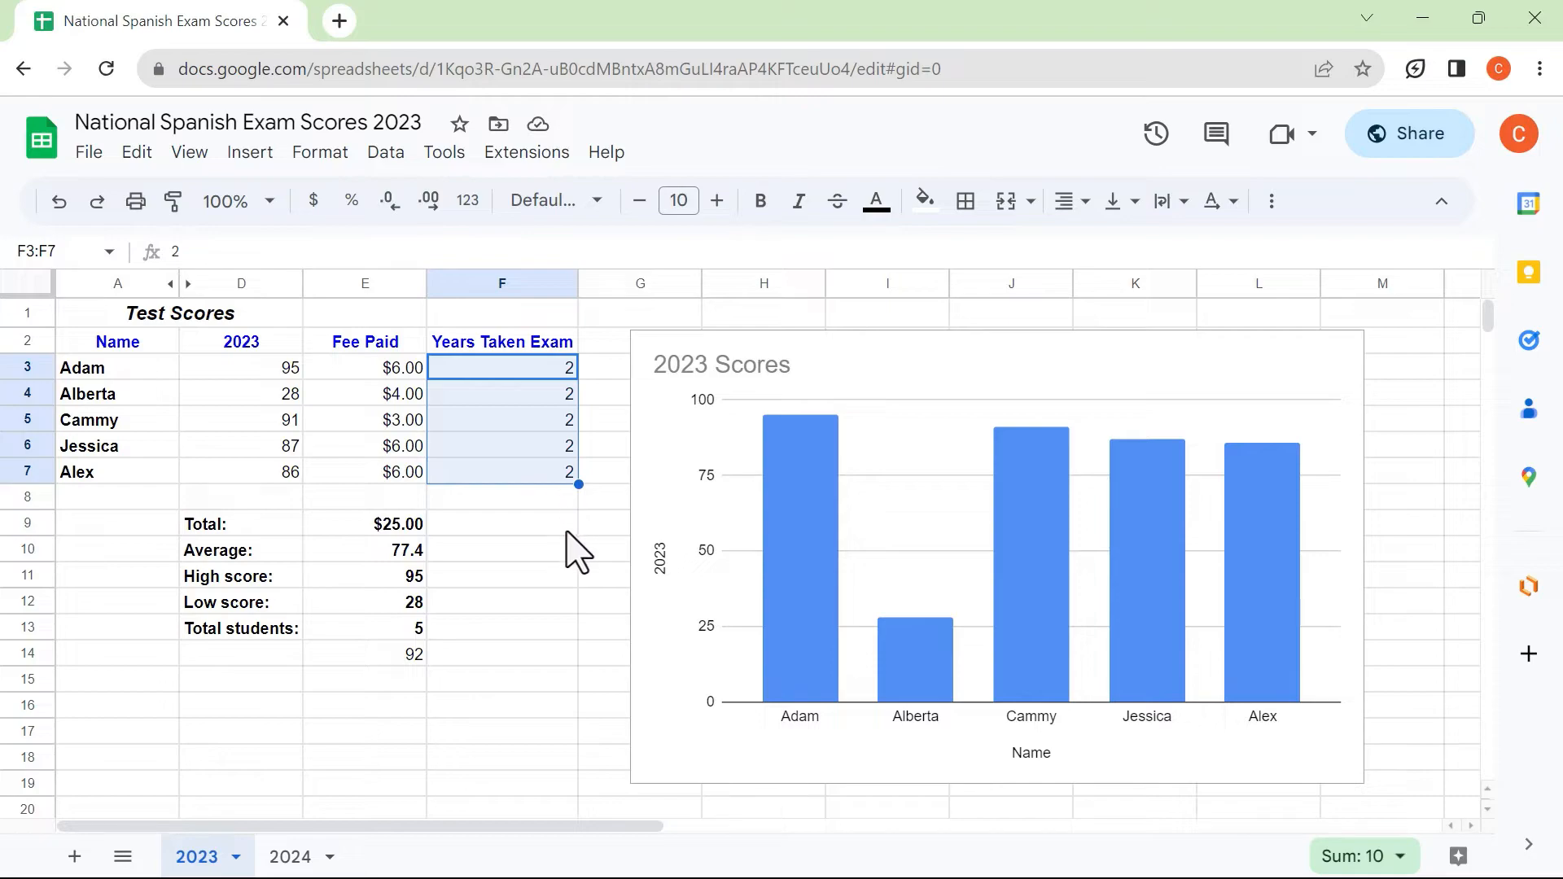
click(597, 506)
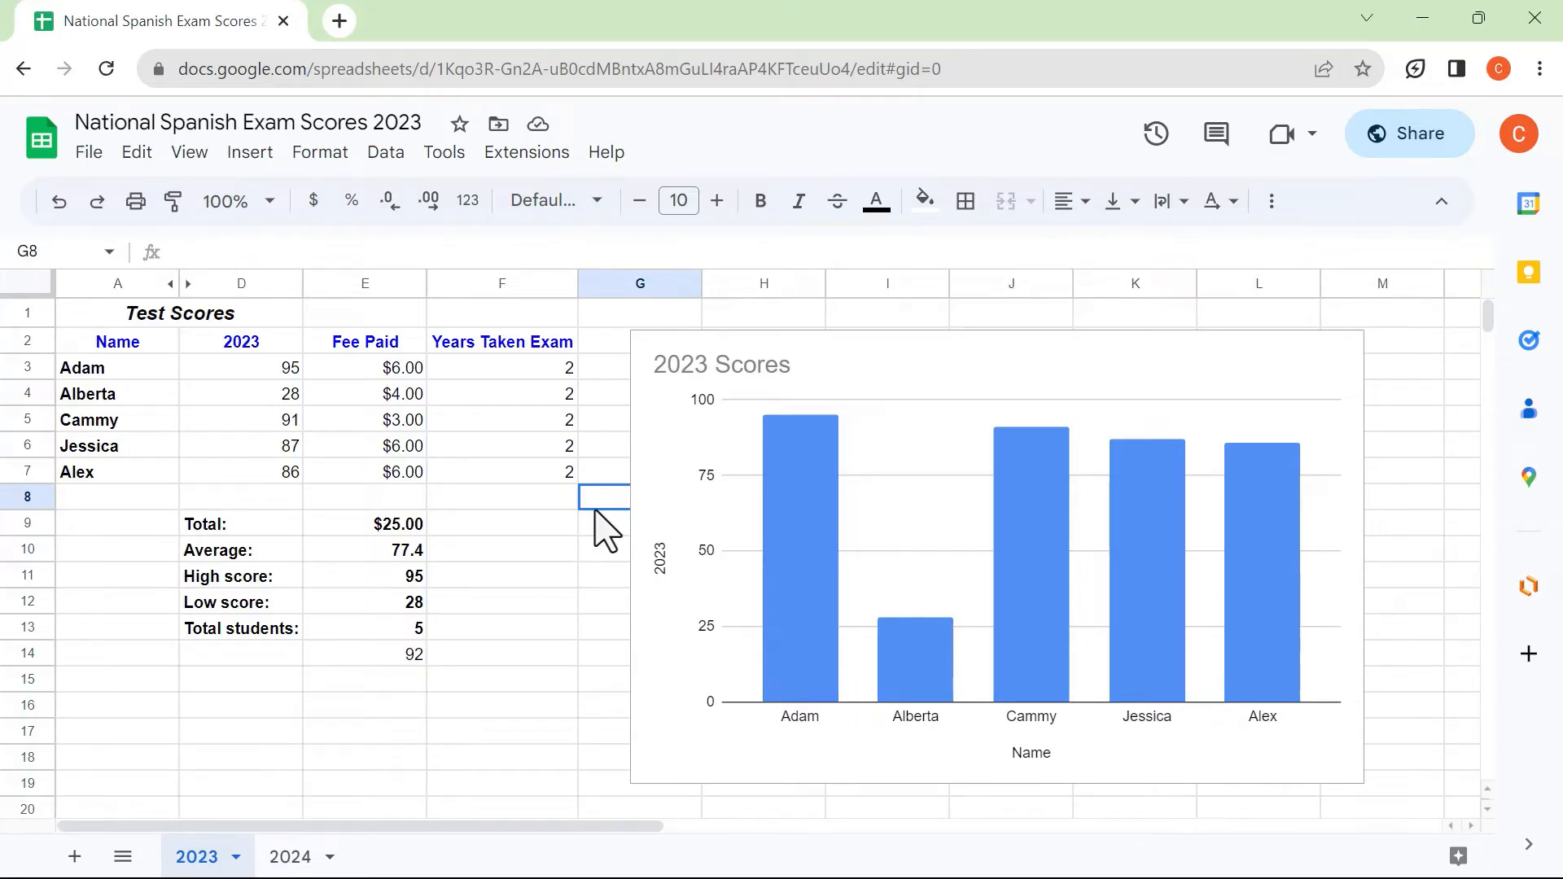
Switch to the 2024 sheet and select all of its cells
click(291, 857)
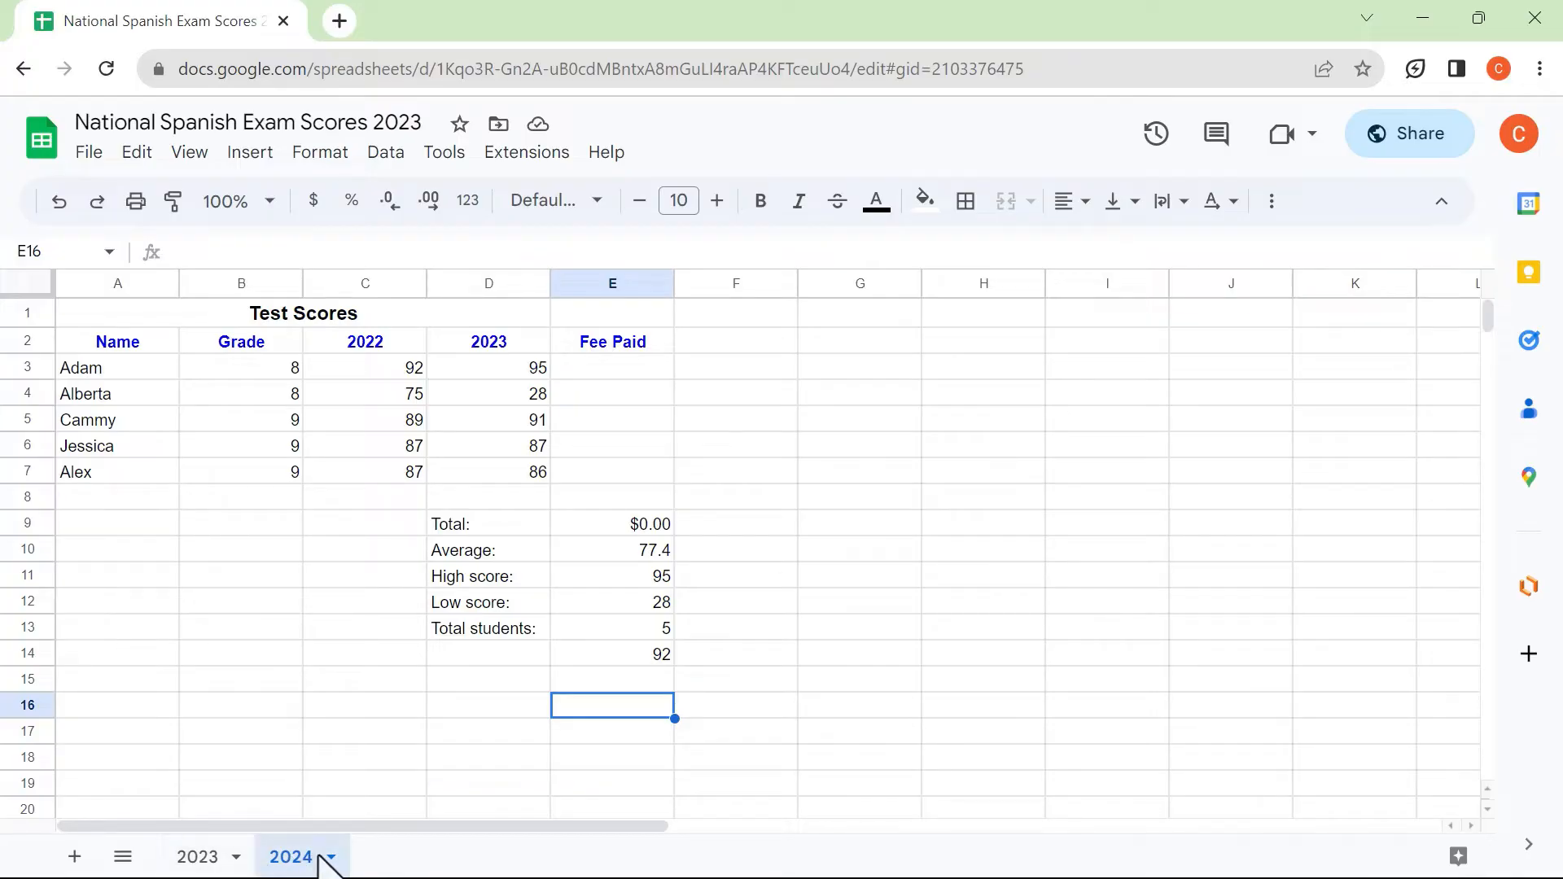
click(877, 451)
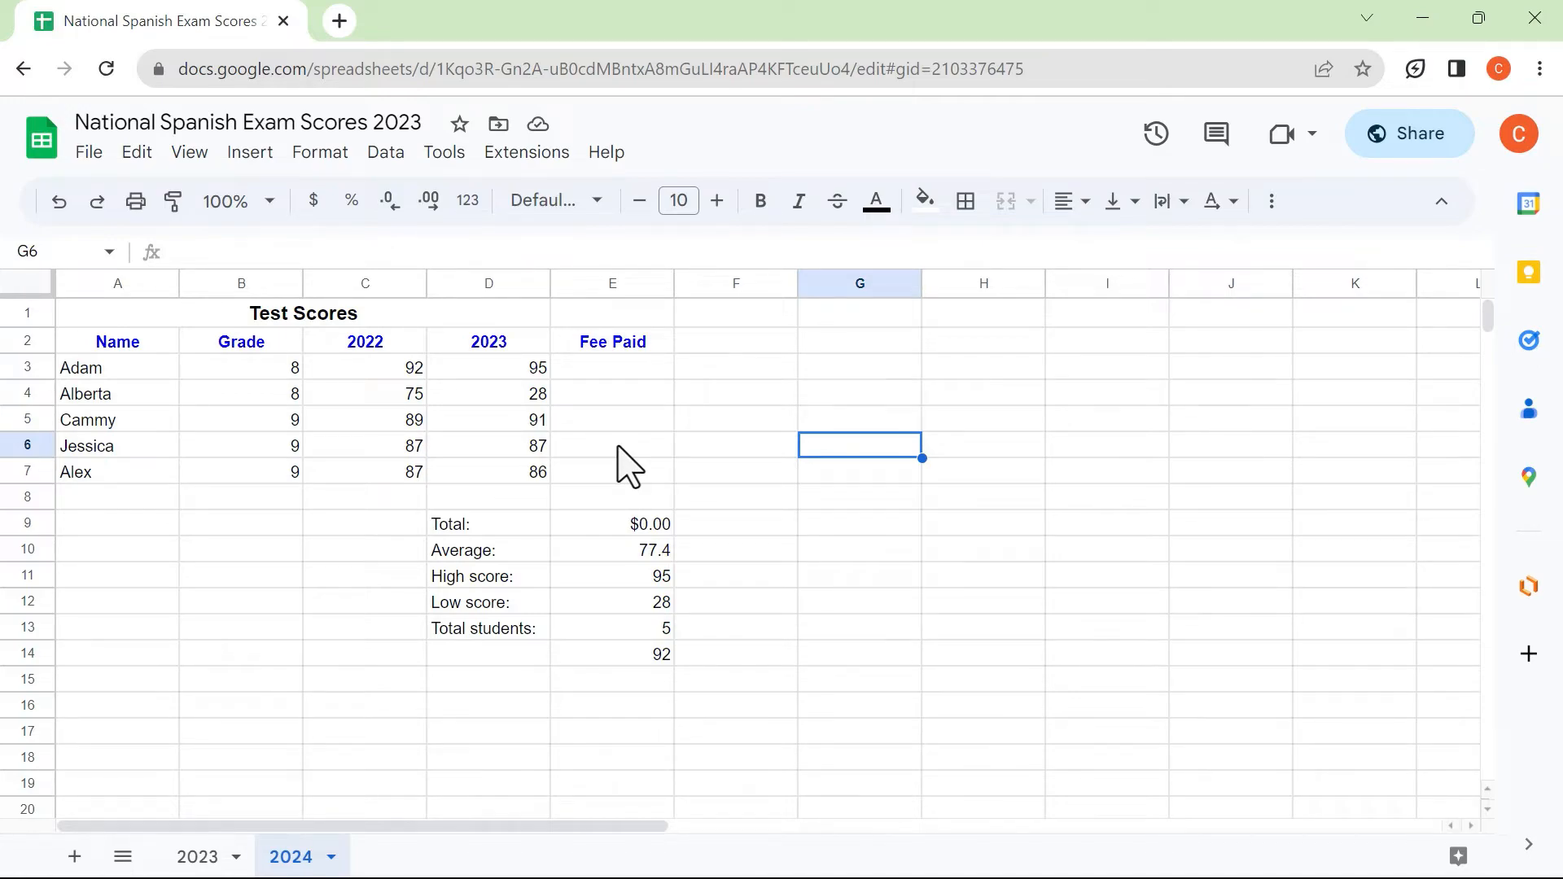
key(ctrl+a)
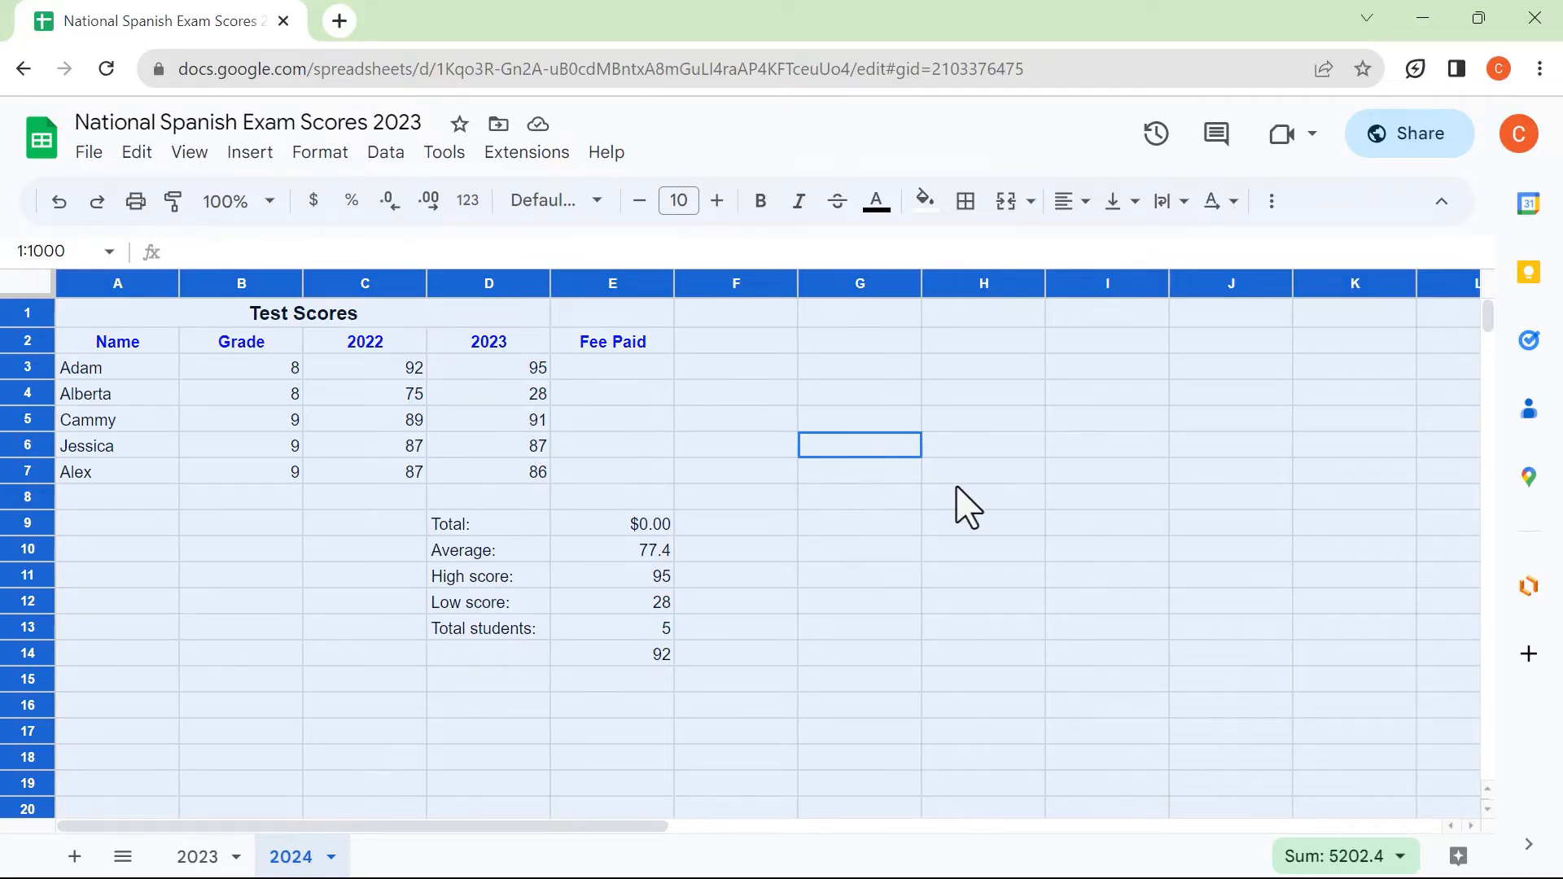
scroll(961, 505, down, 7)
scroll(964, 509, up, 7)
Colour all text on the 2024 sheet bright green and undo the colour change
click(877, 201)
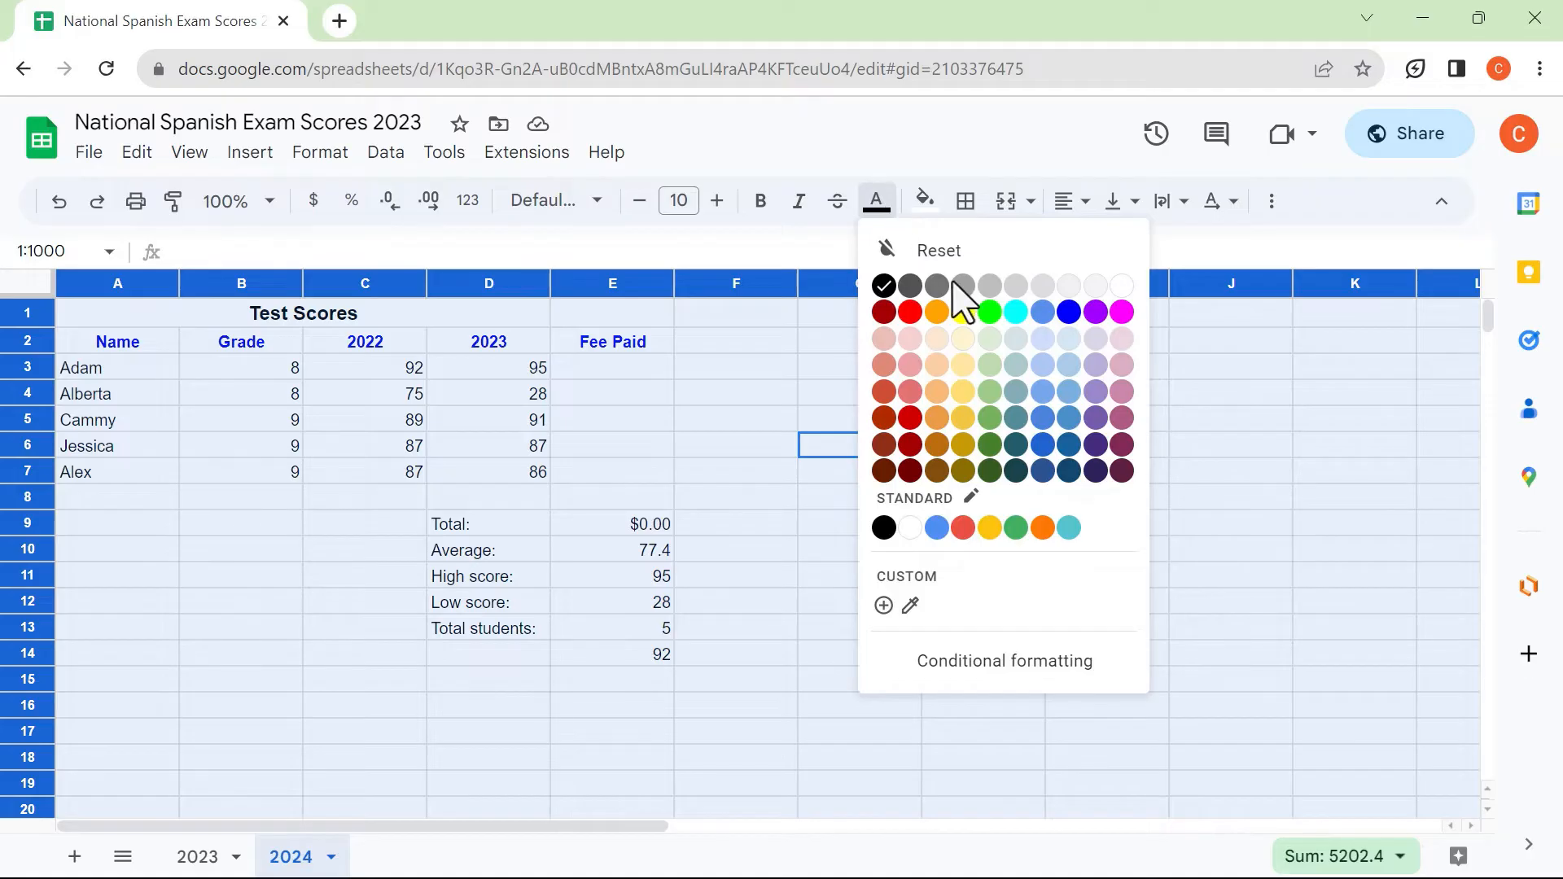
click(991, 313)
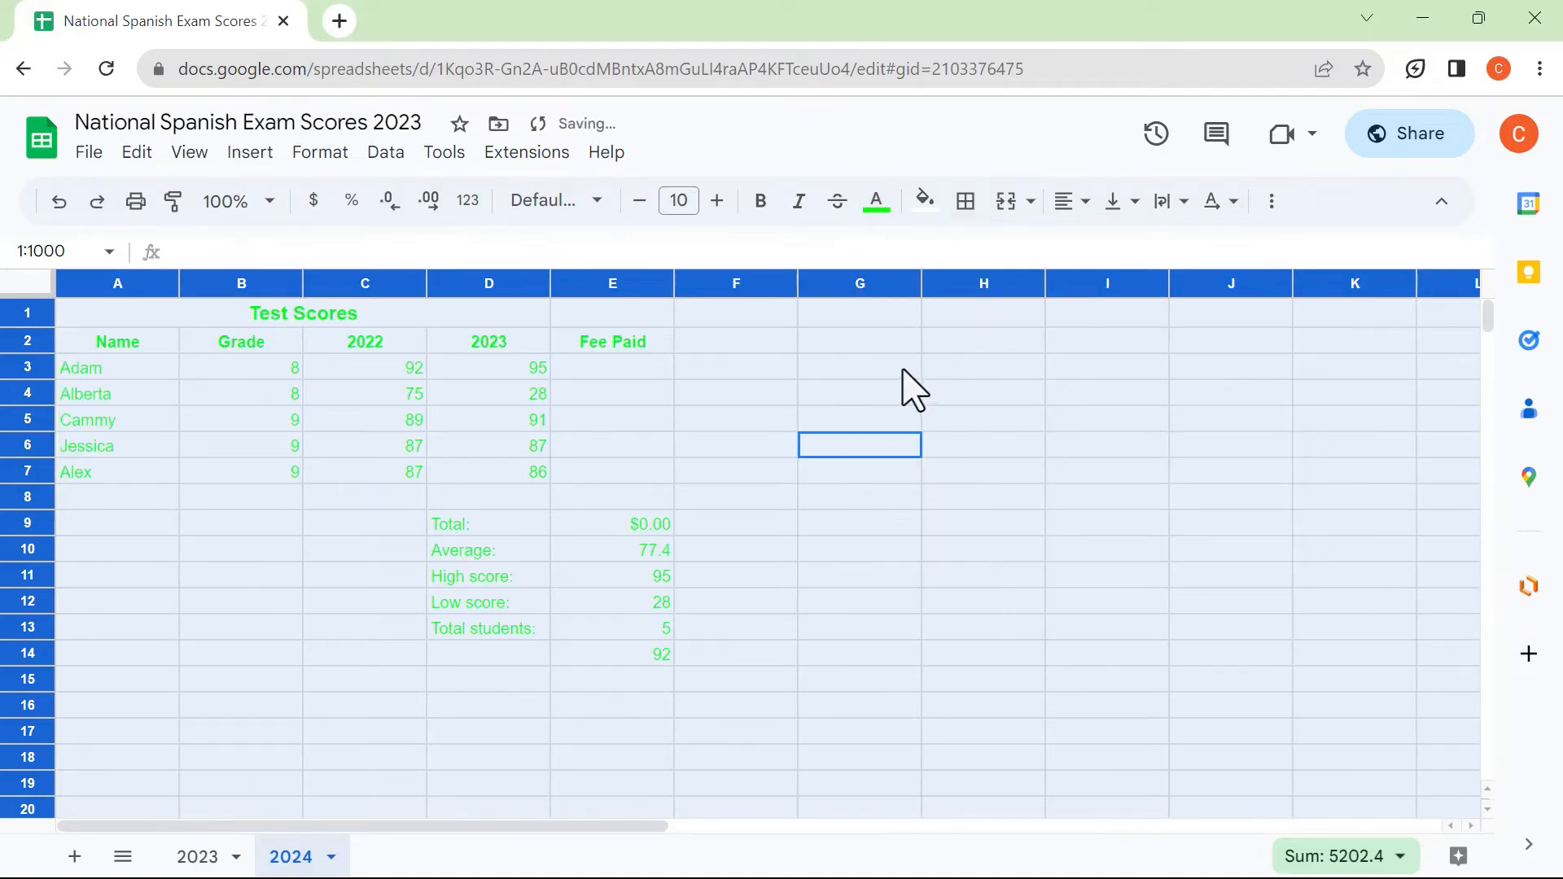
key(ctrl+z)
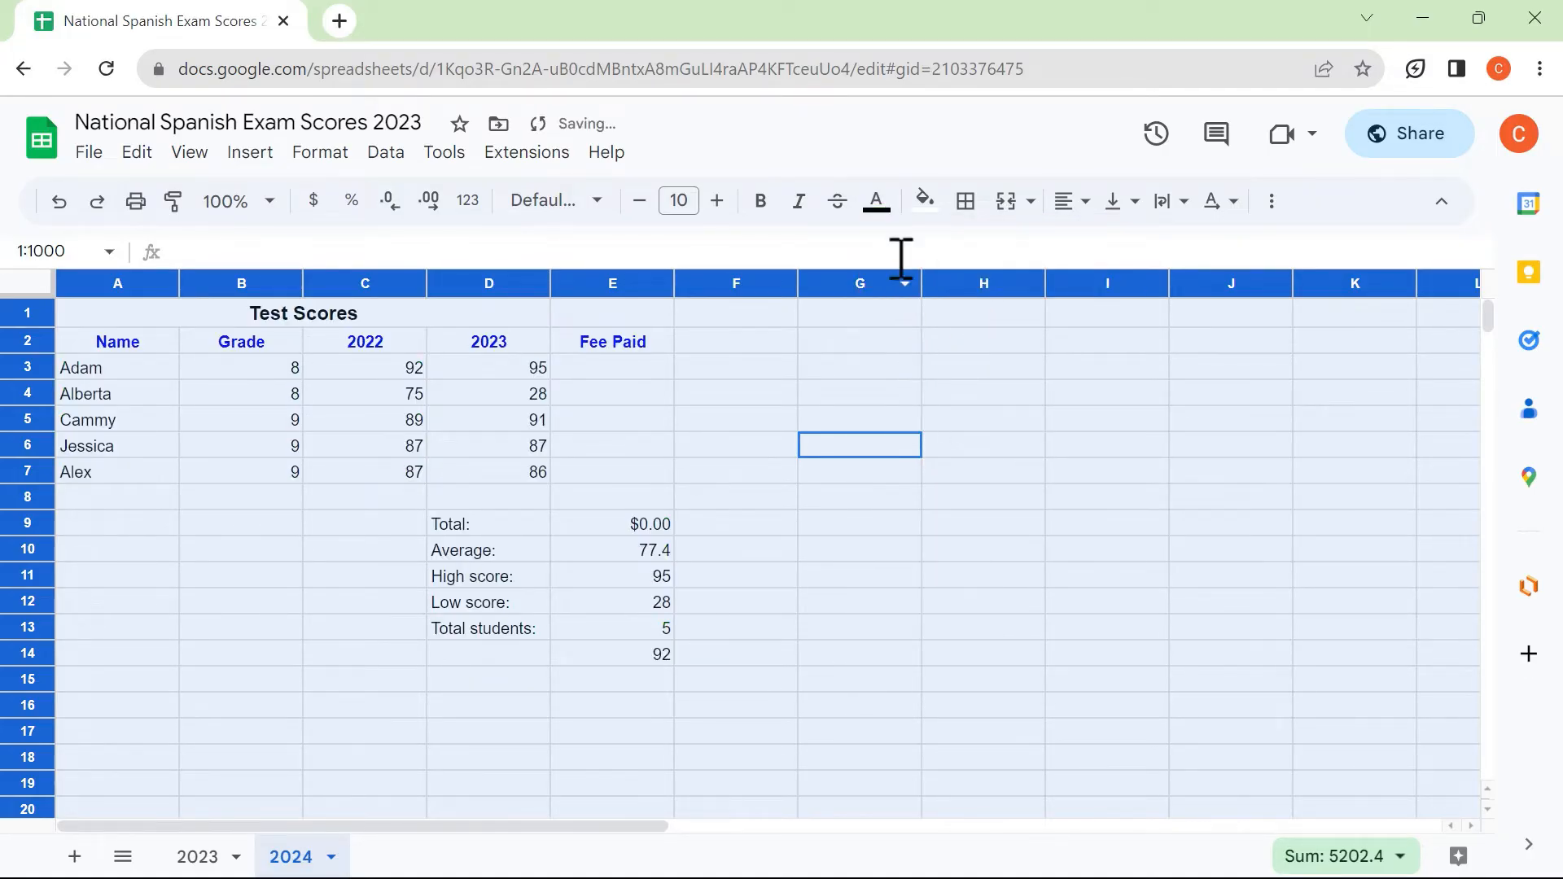
Apply bold to every cell on the 2024 sheet, remove bold from all of them, and clear the selection
click(761, 201)
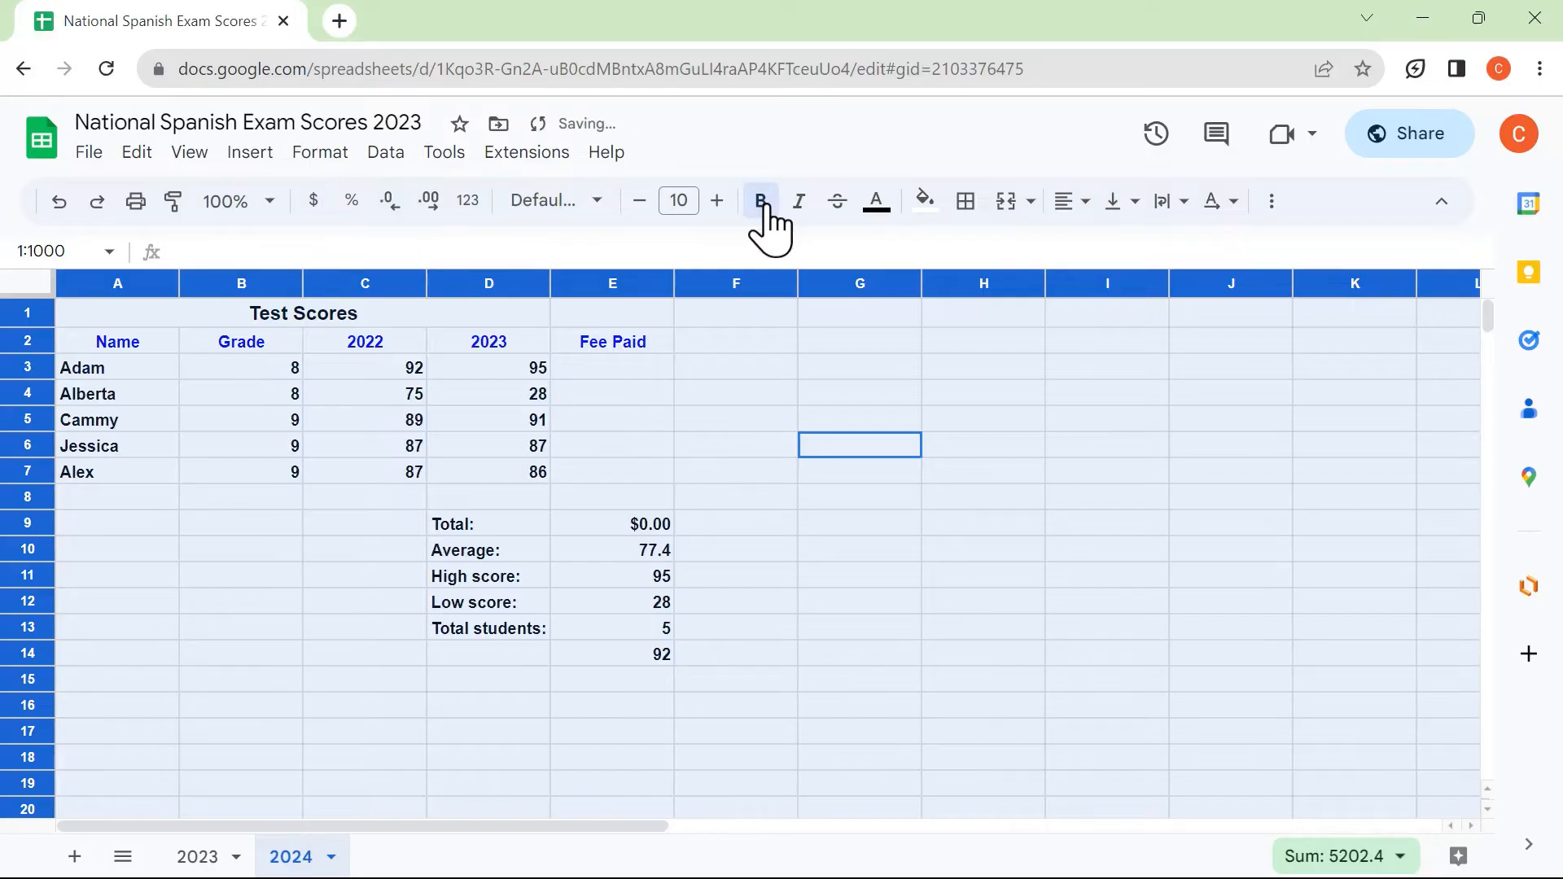
click(760, 201)
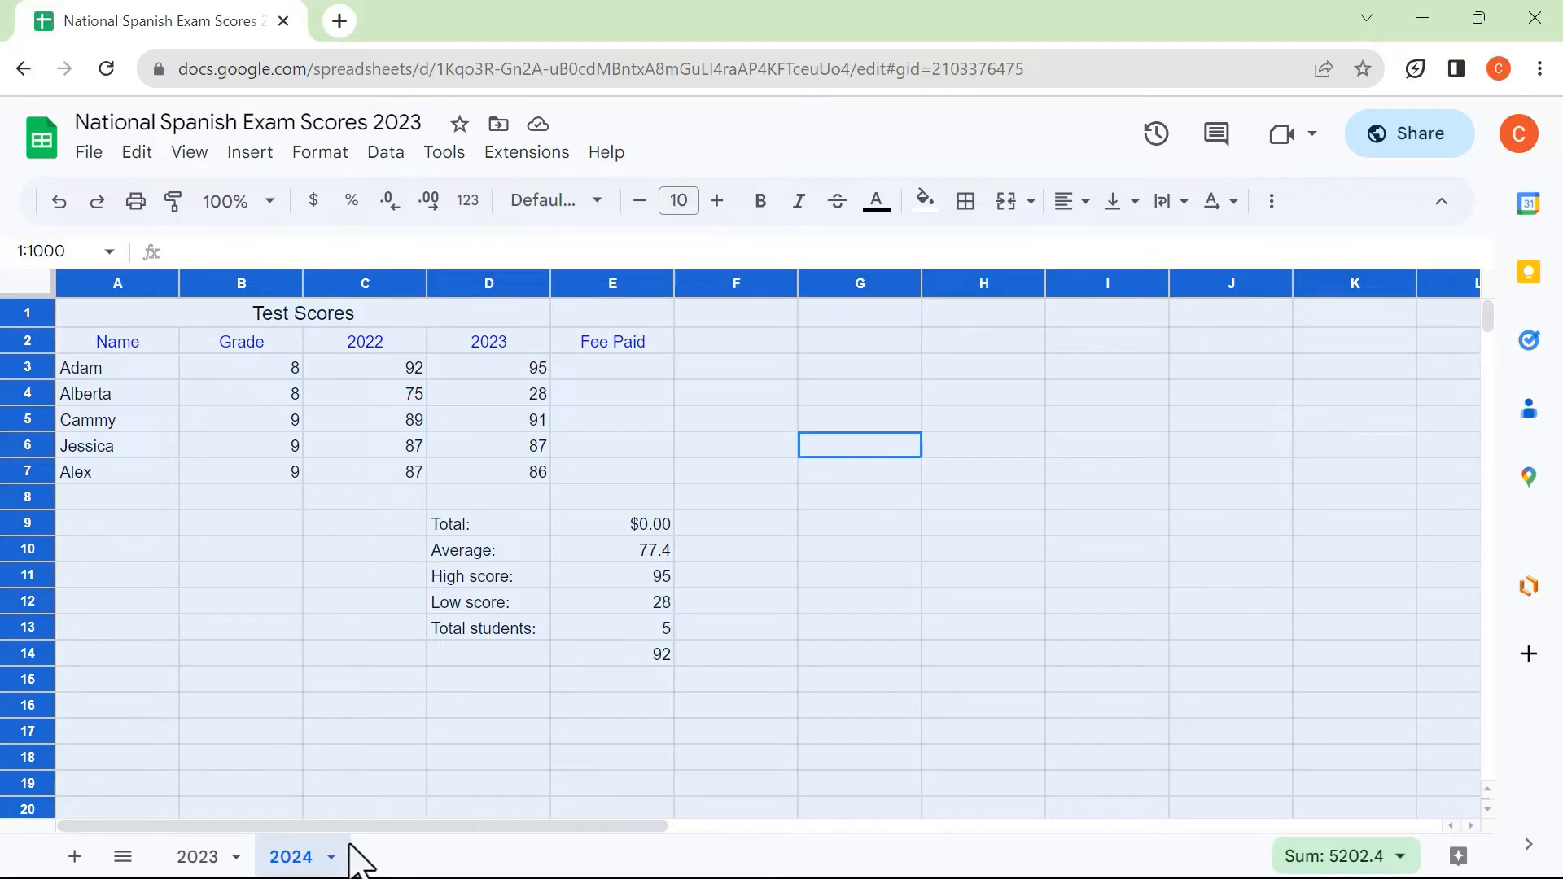
click(892, 526)
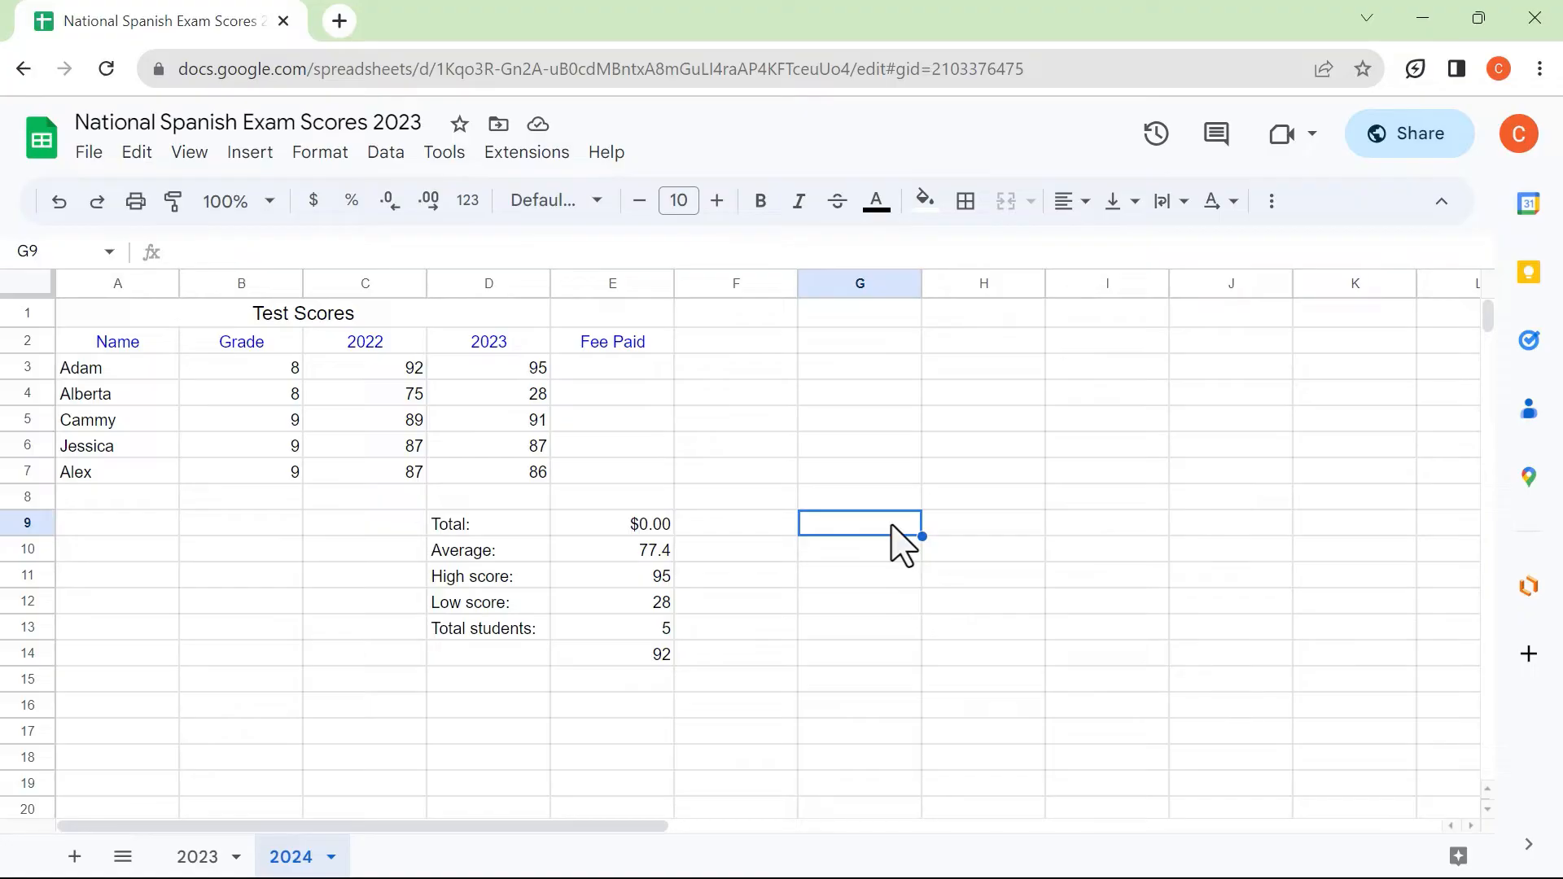
Switch from the 2024 sheet to the 2023 sheet, return to 2024, and go back to 2023
key(ctrl+shift+Page_Up)
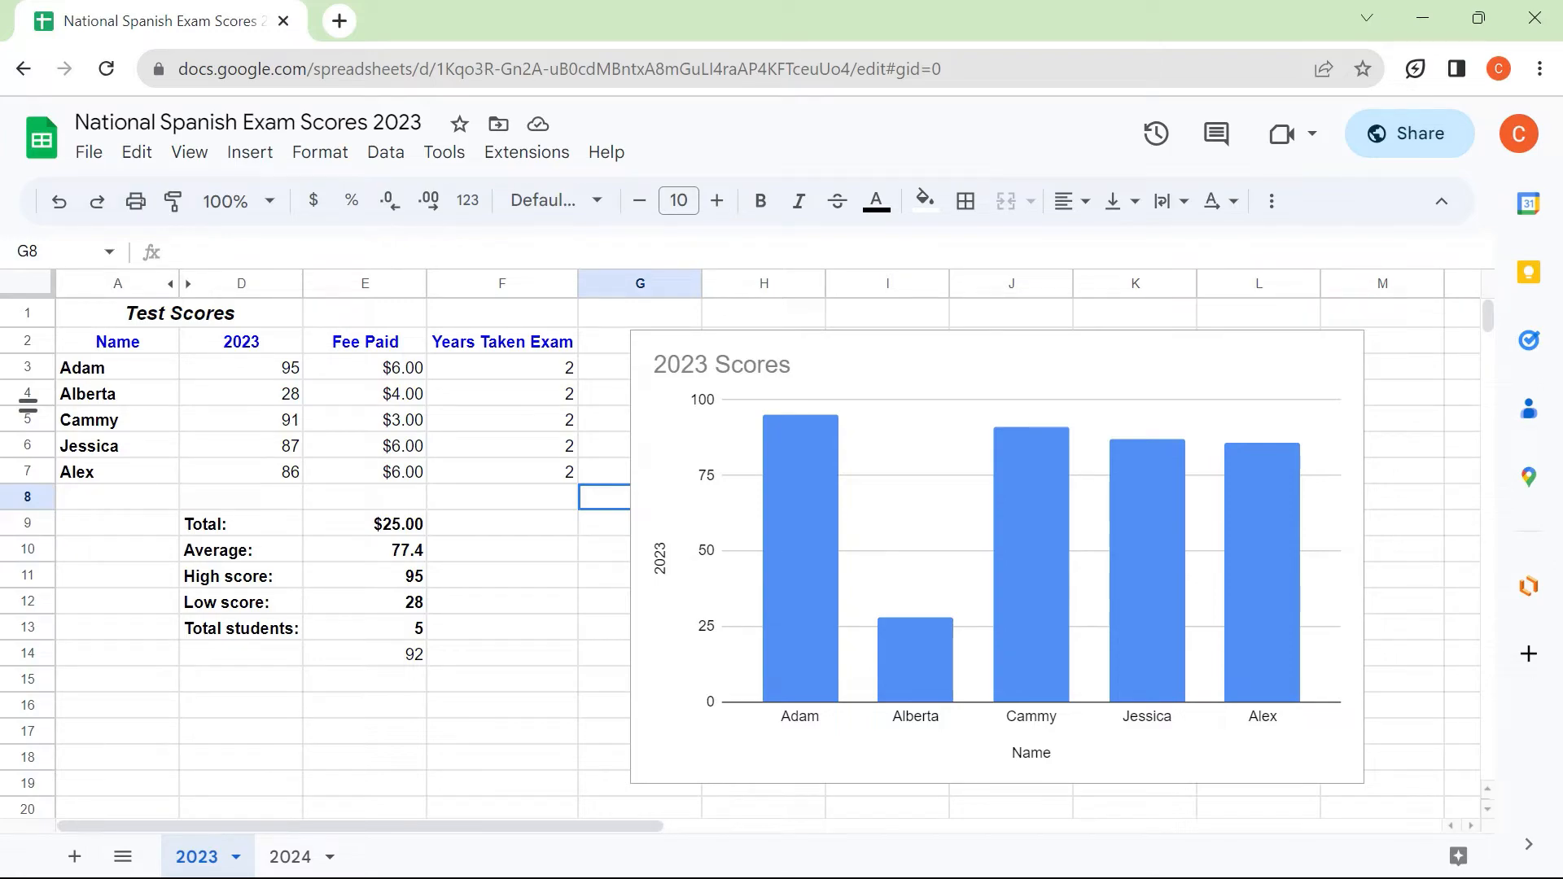
key(ctrl)
key(ctrl+shift+Page_Down)
click(199, 857)
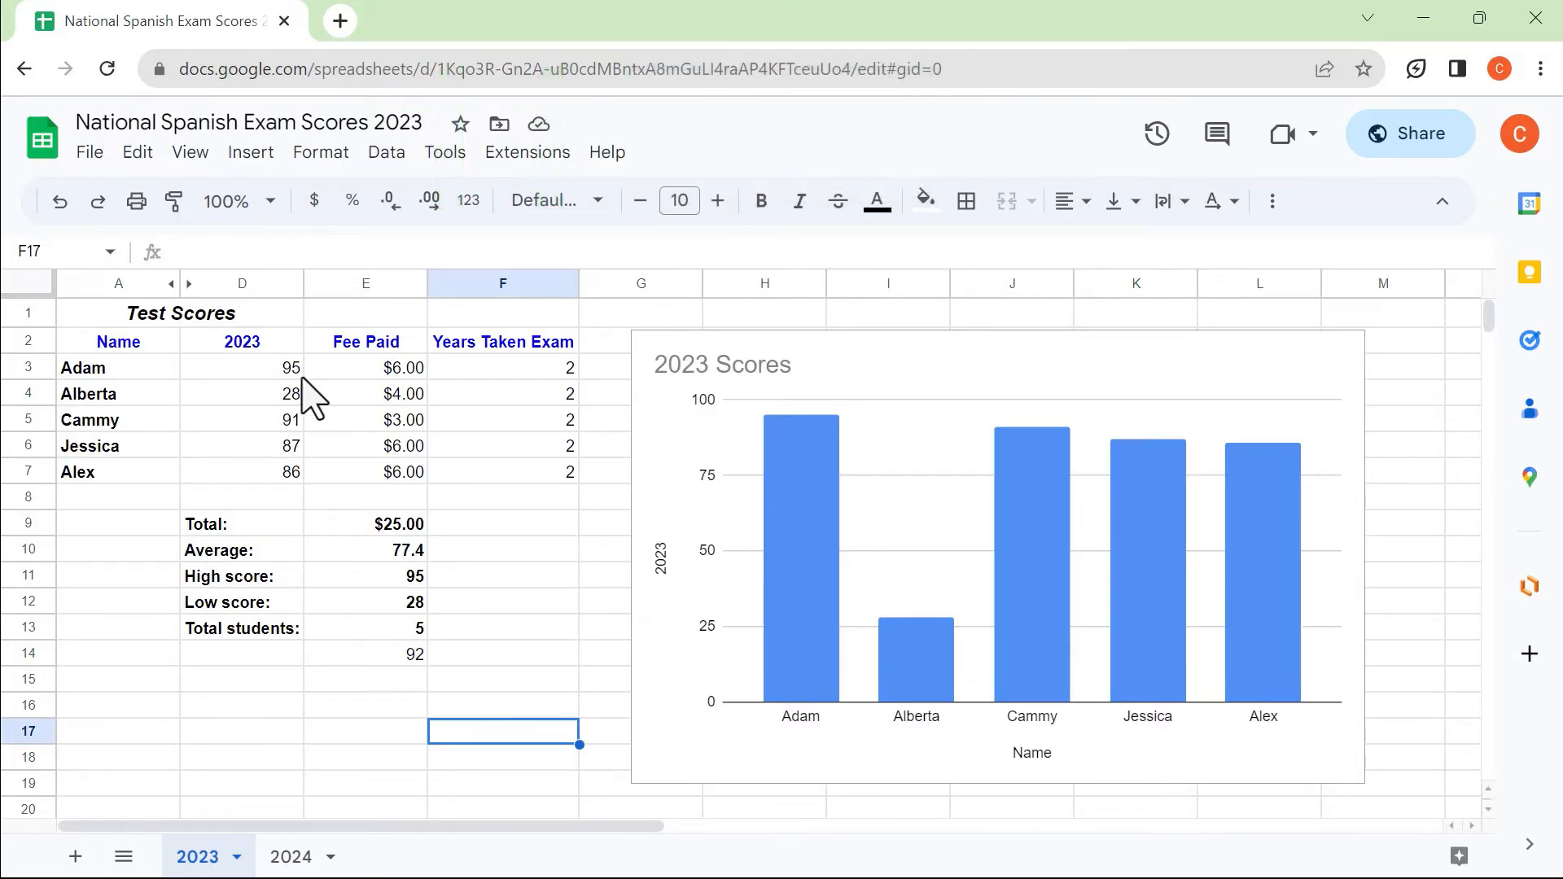
Move the active cell from D3 down and across to E6, step through the neighbouring cells, and end on D4
click(236, 358)
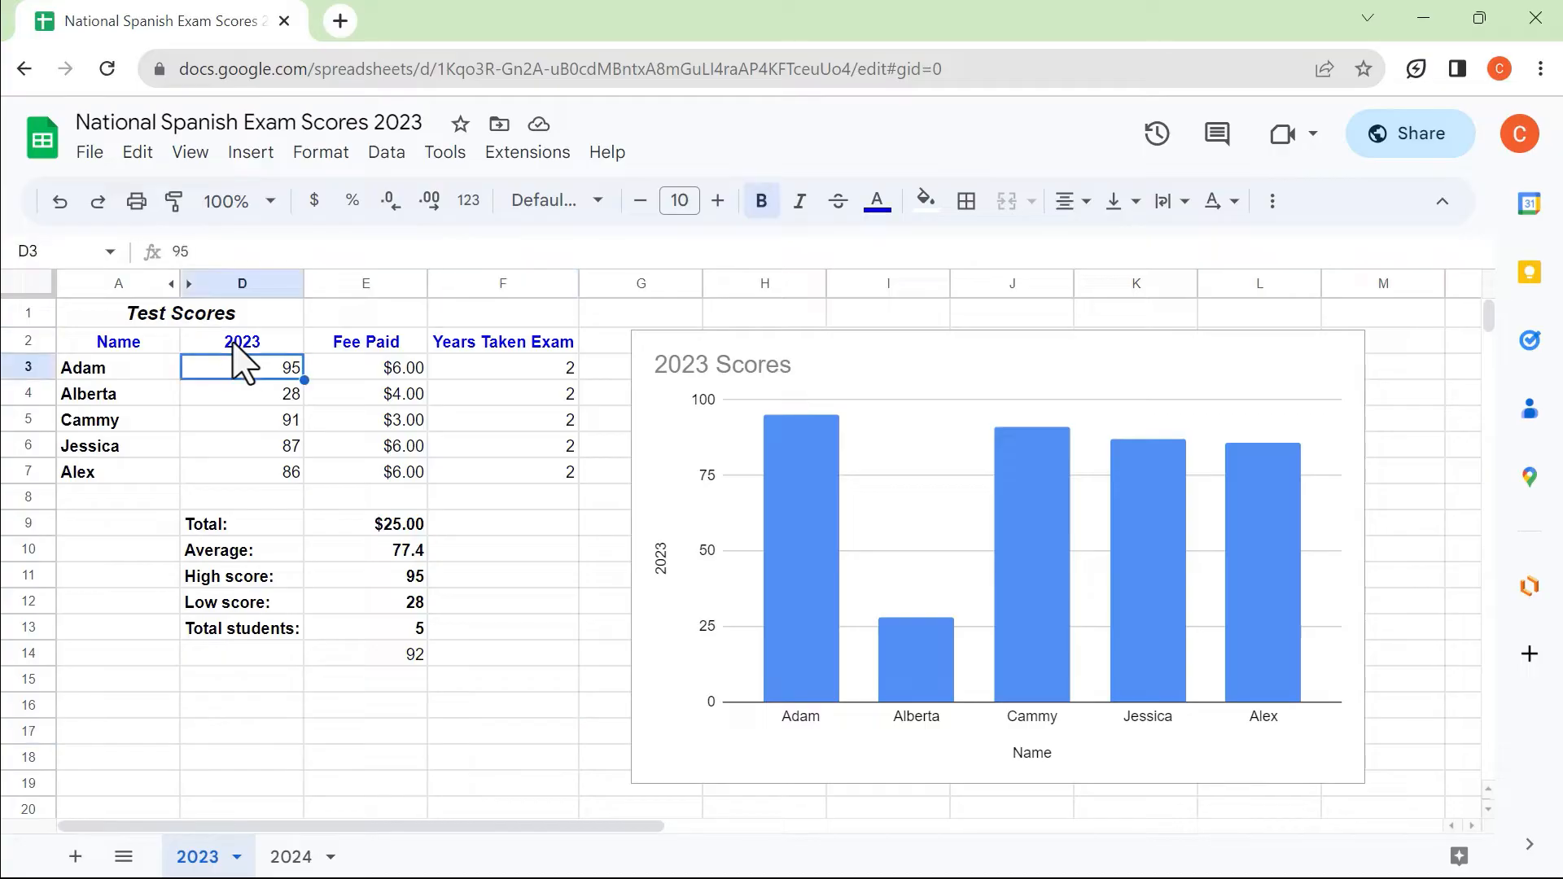
key(Down)
key(Down)
key(Down)
key(Right)
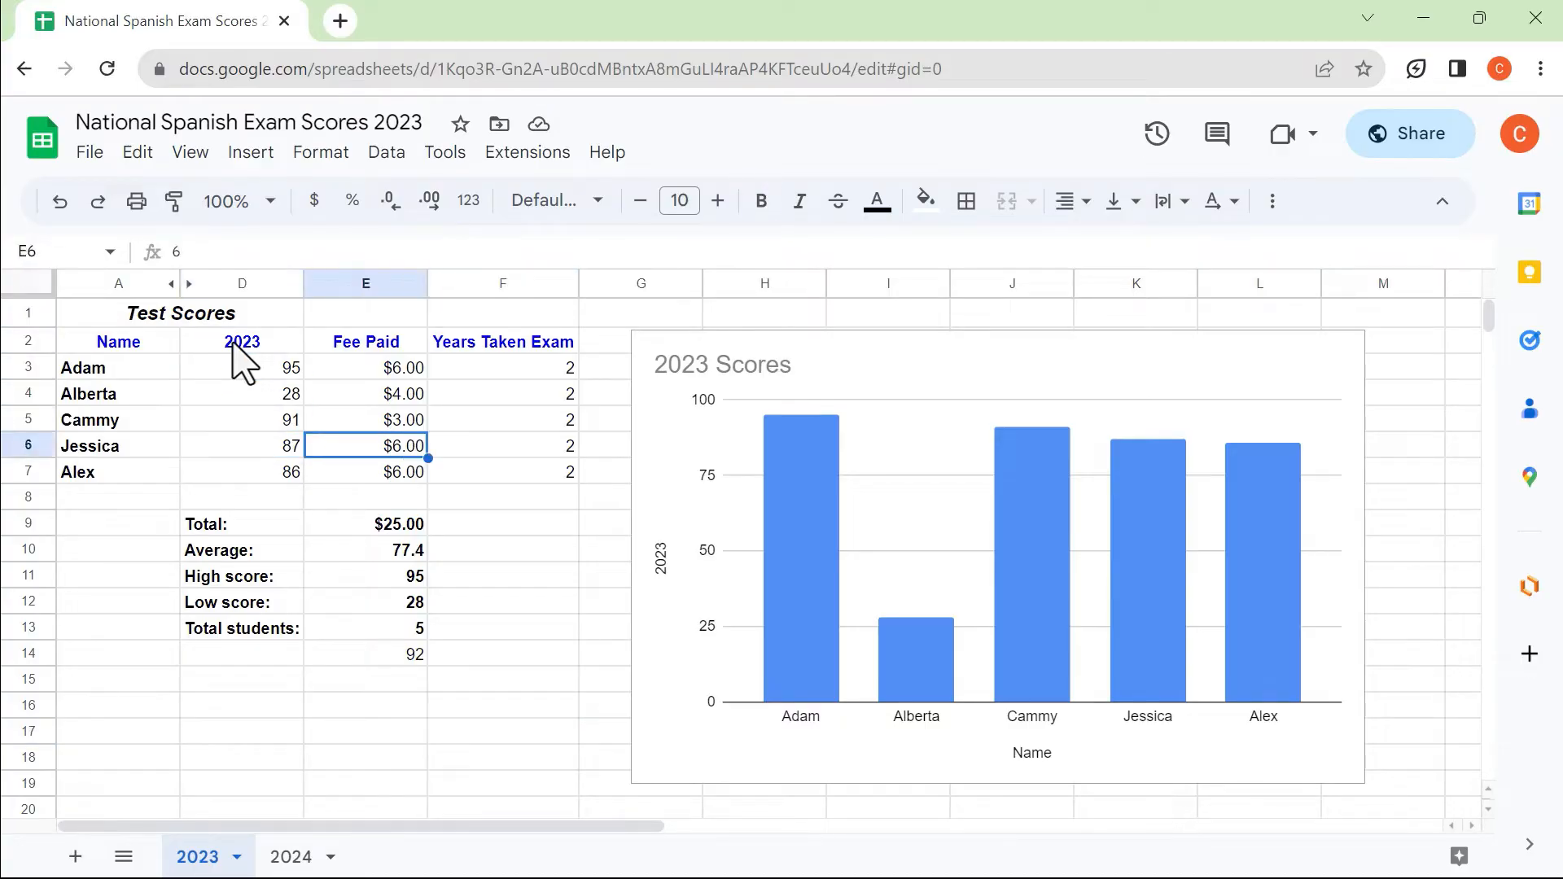
key(Up)
key(Down)
key(Up)
key(Down)
key(Left)
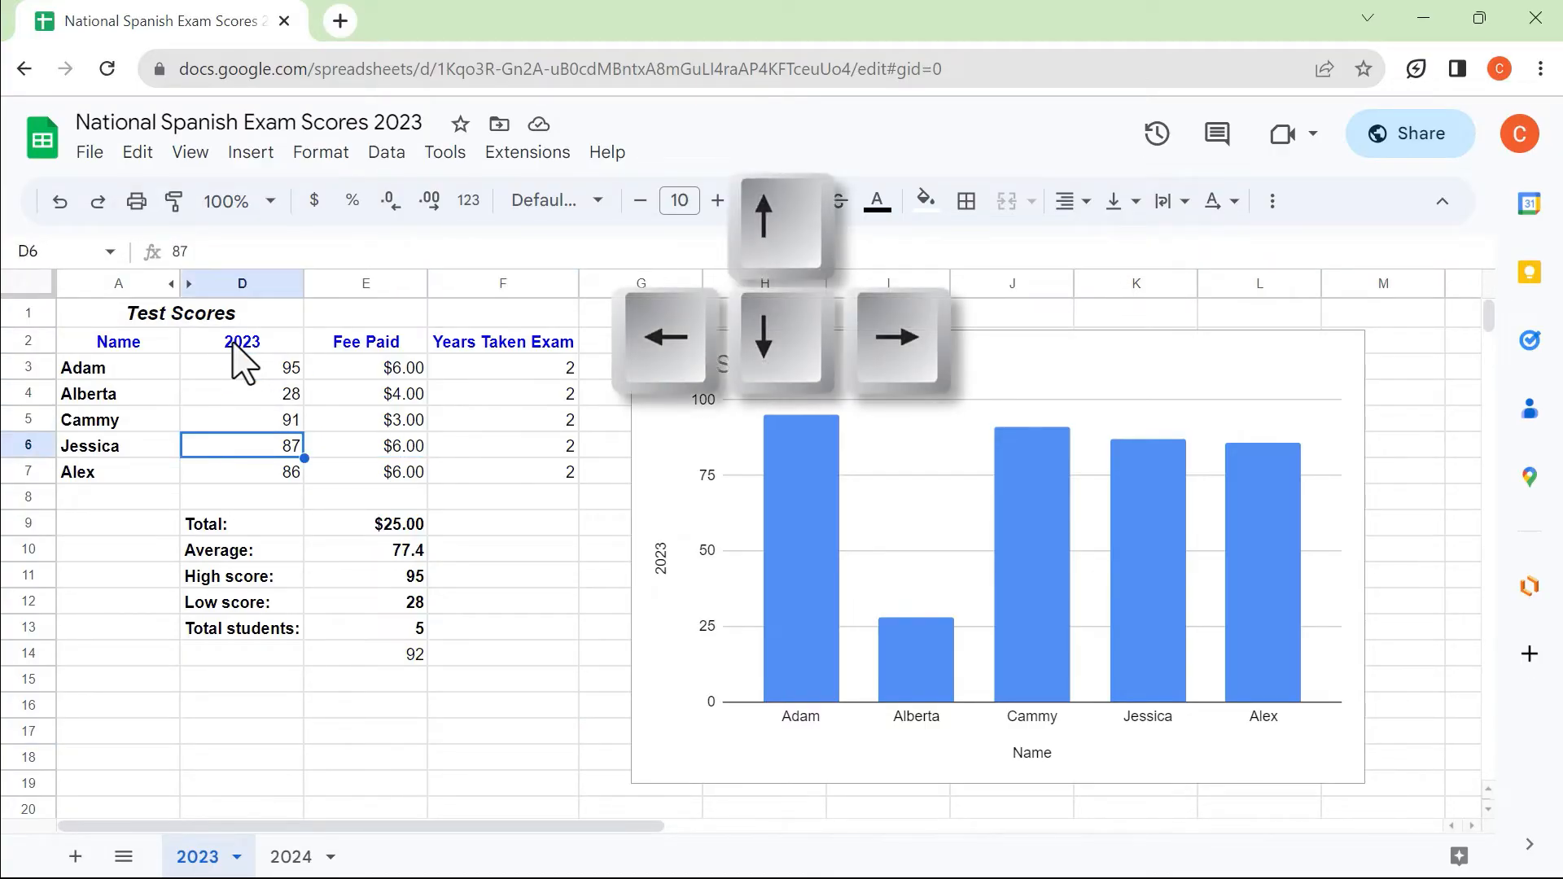
key(Left)
key(Right)
key(Up)
key(Up)
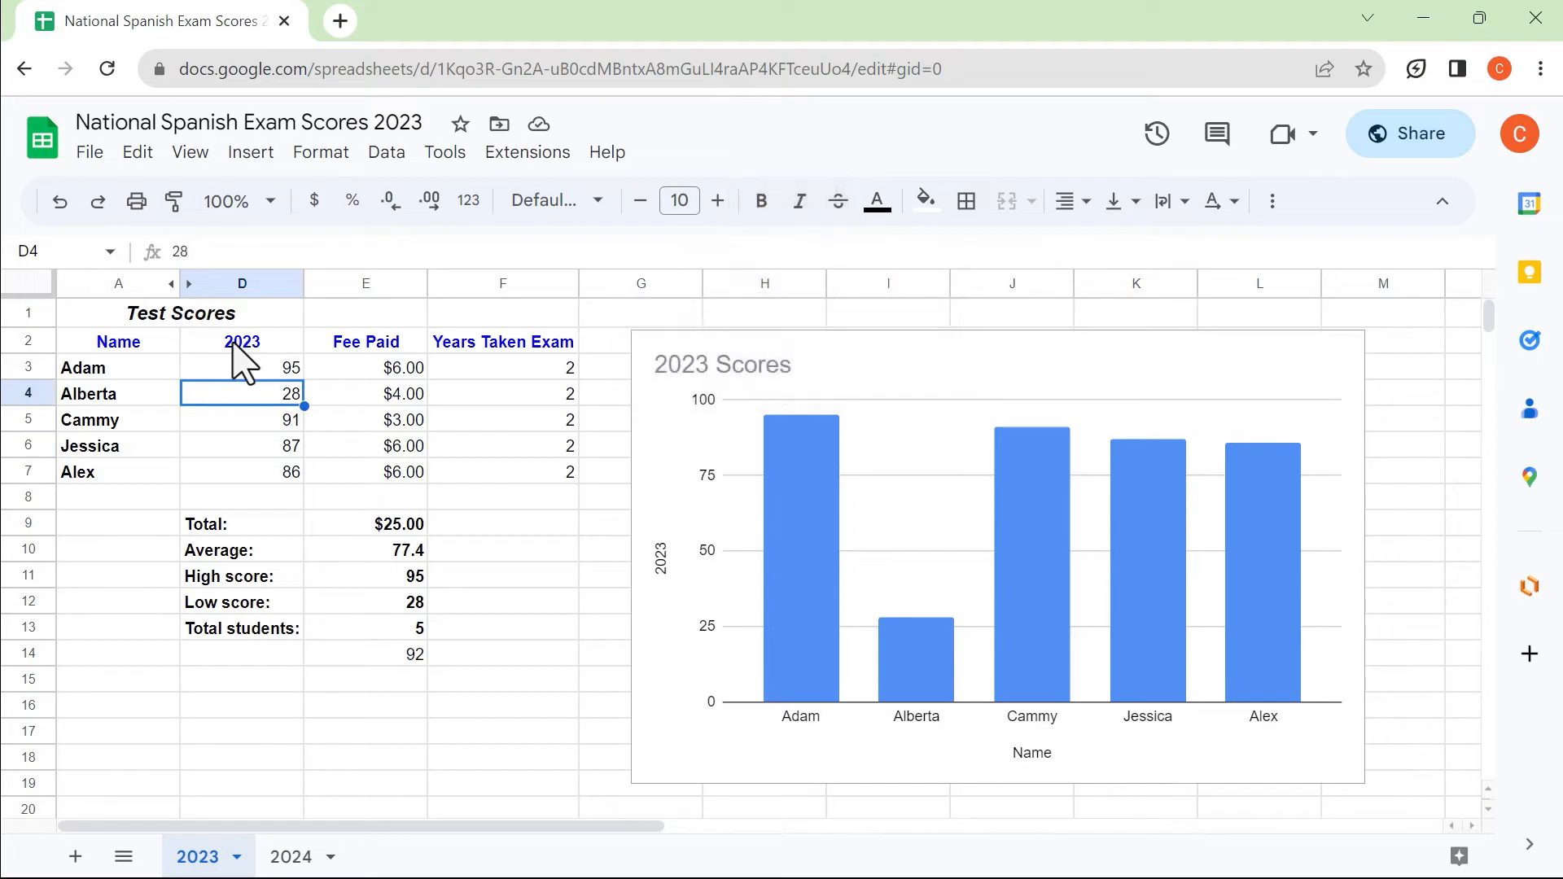
Step across row 4 cell by cell starting at A4, and return to the start of the next row at A5
key(Left)
key(Tab)
key(Tab)
key(Tab)
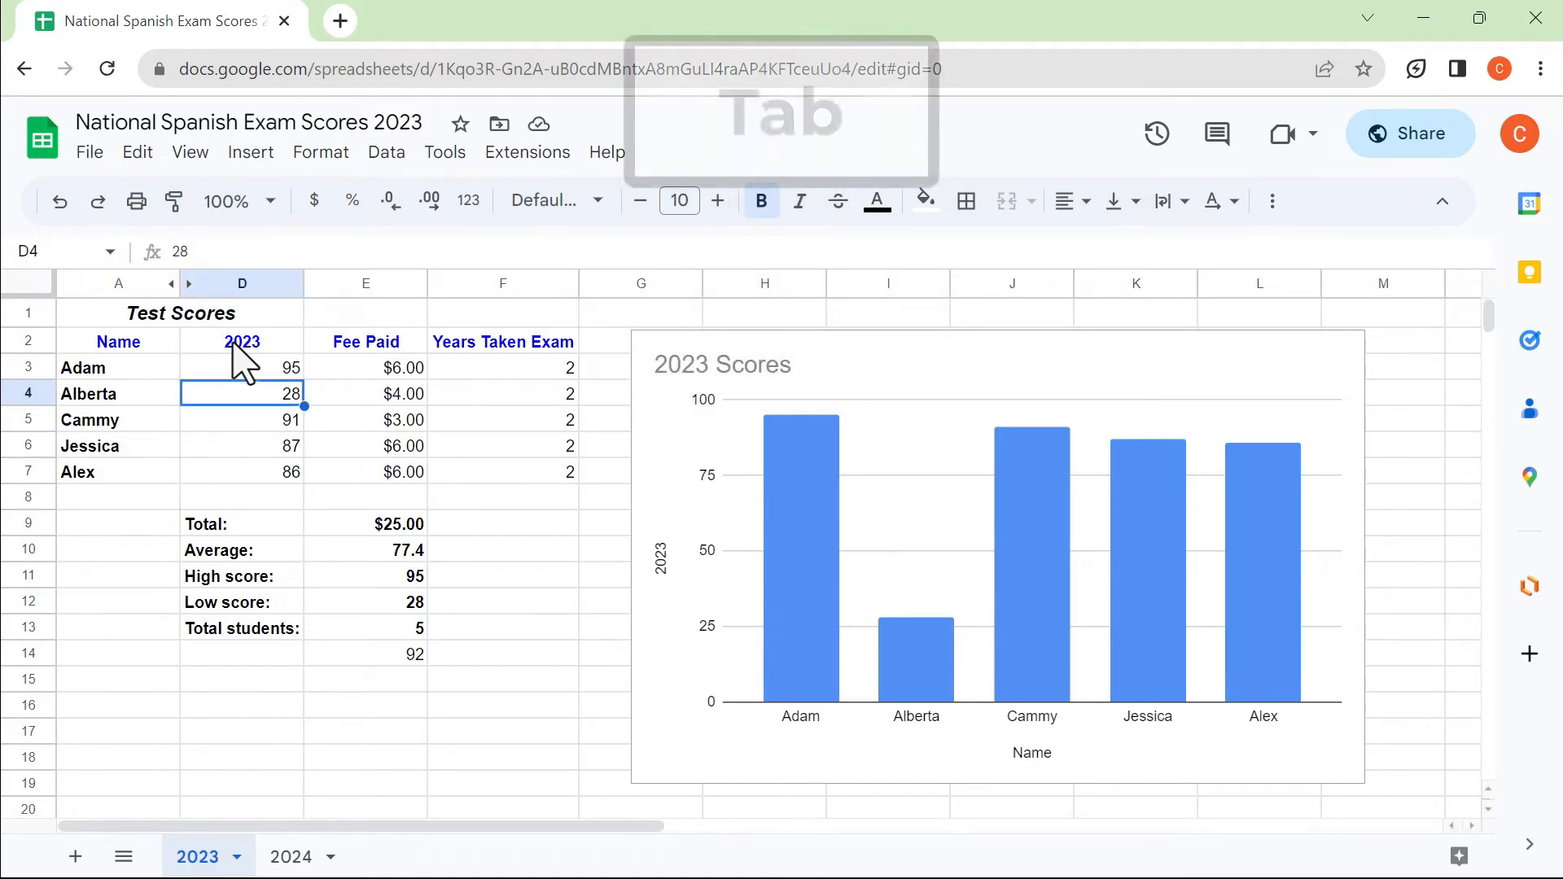
key(Return)
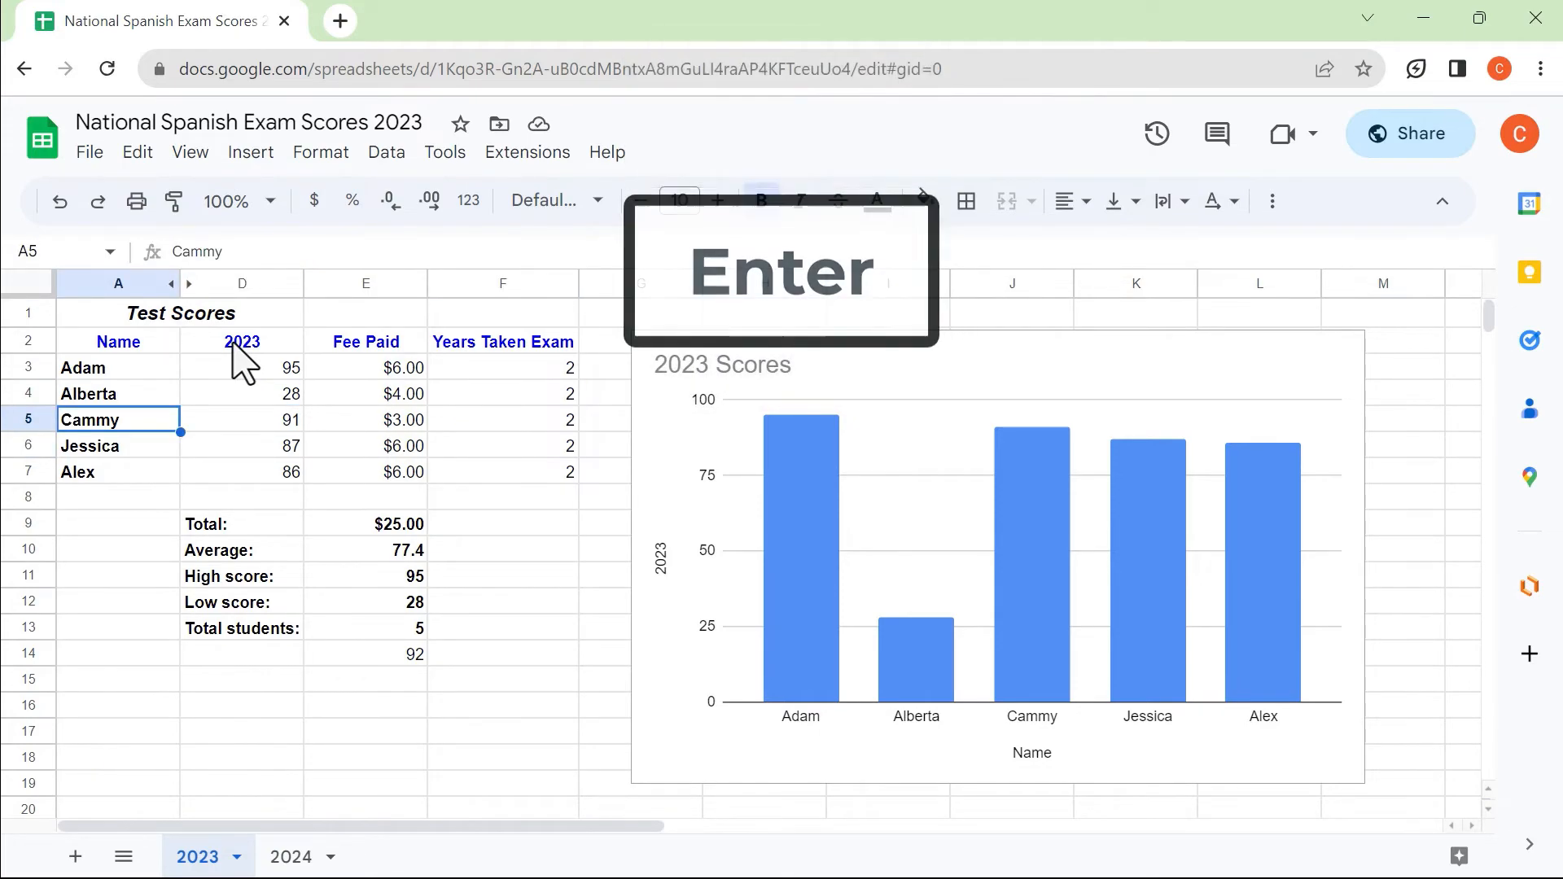
key(Right)
key(Left)
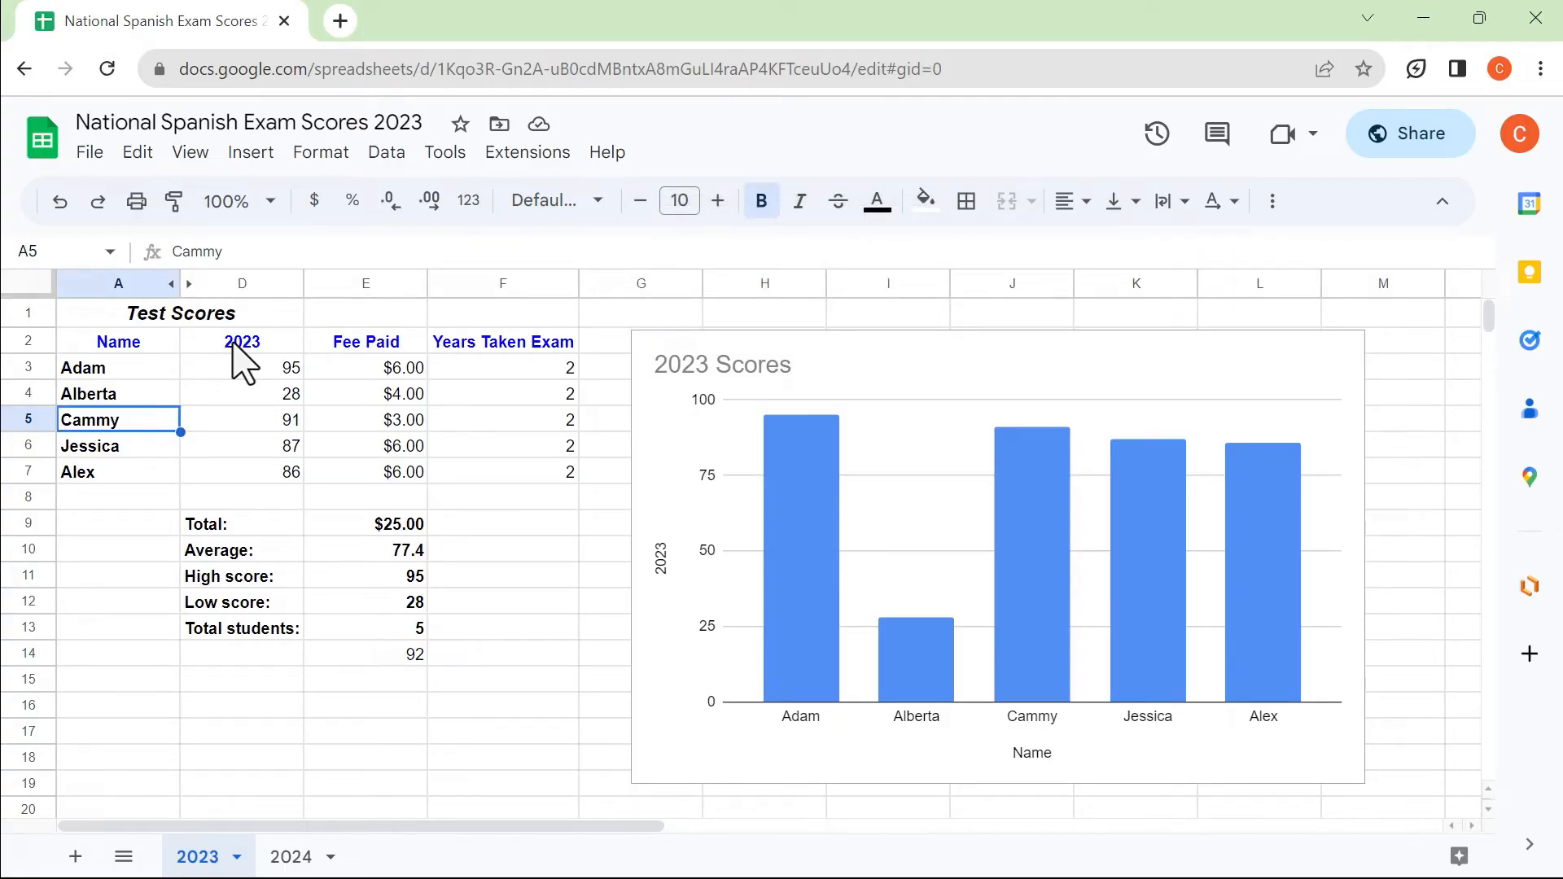
Try changing the ending of the name in A5 to "ie" and cancel the edit
double_click(128, 423)
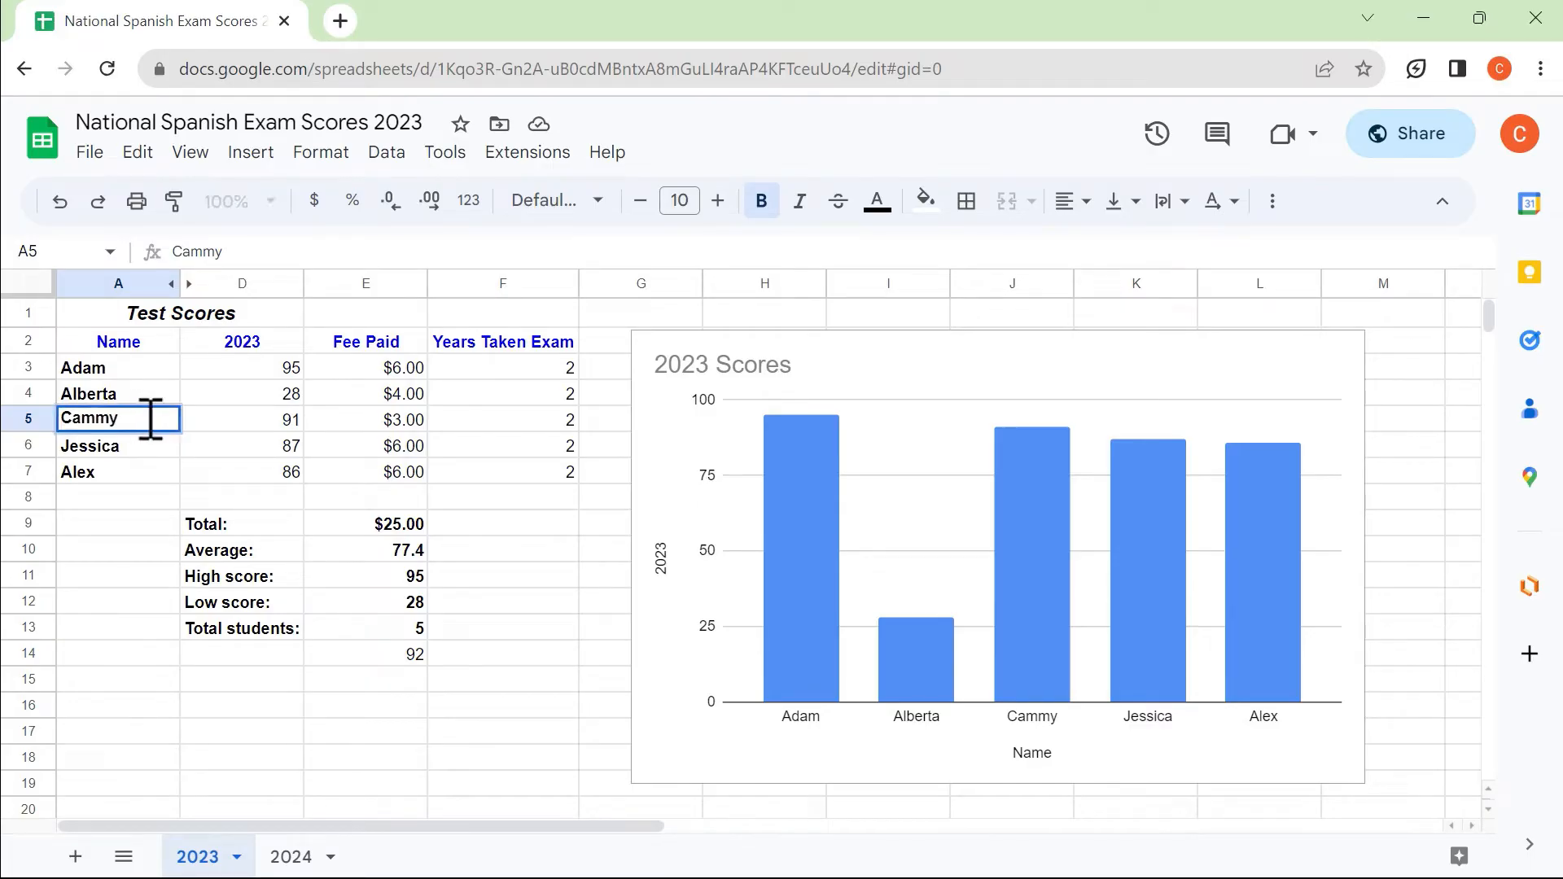
key(BackSpace)
text(ie)
key(BackSpace)
key(Escape)
key(Right)
click(154, 424)
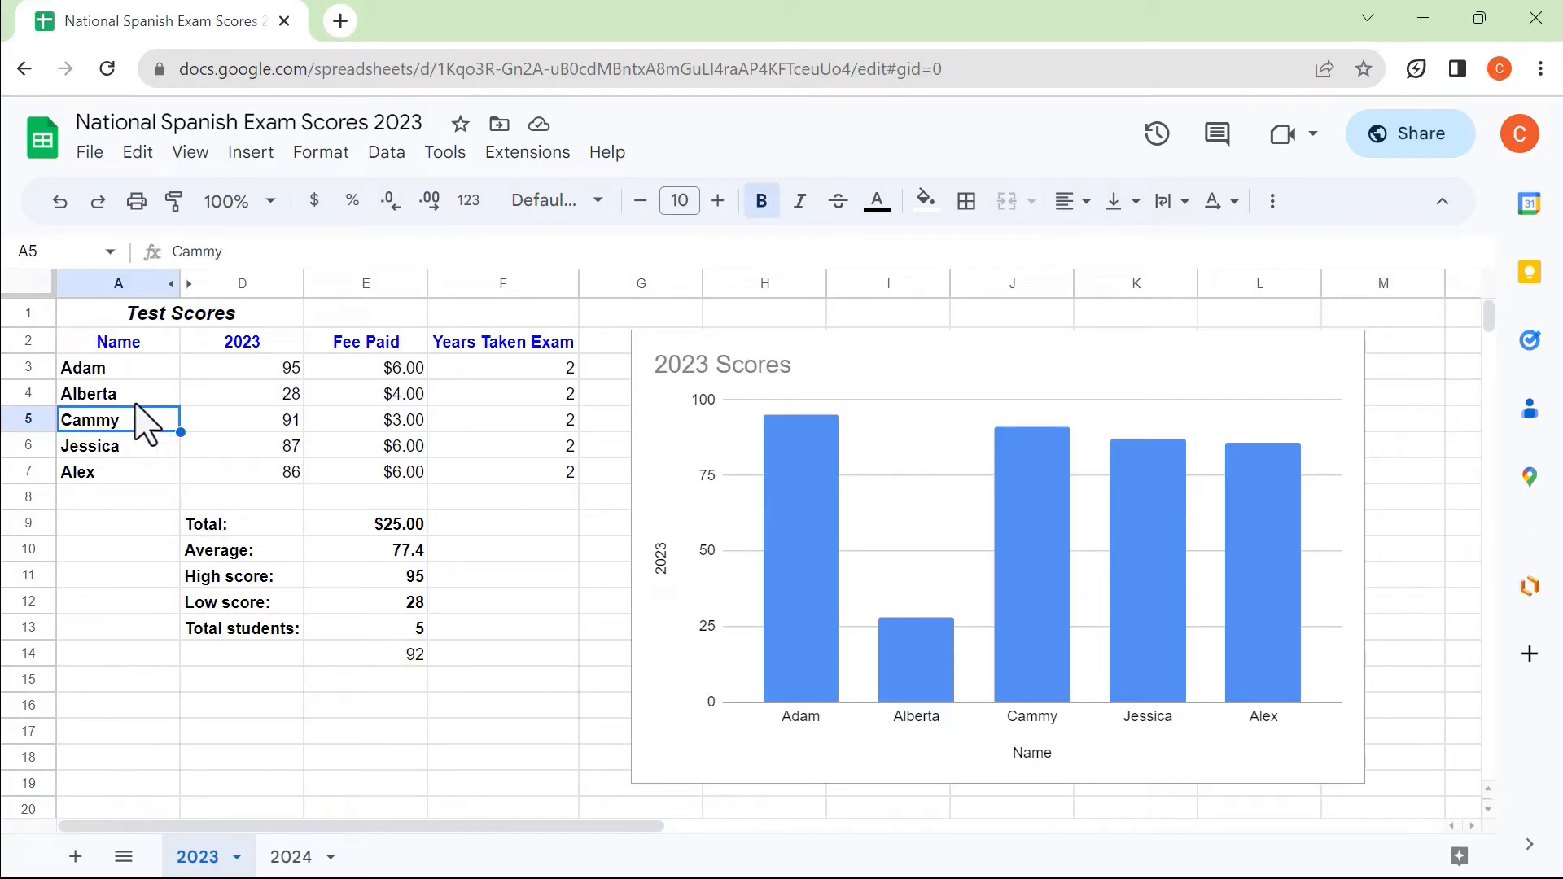
Try overwriting the name in A5 with "asjklf" and undo the change
click(135, 395)
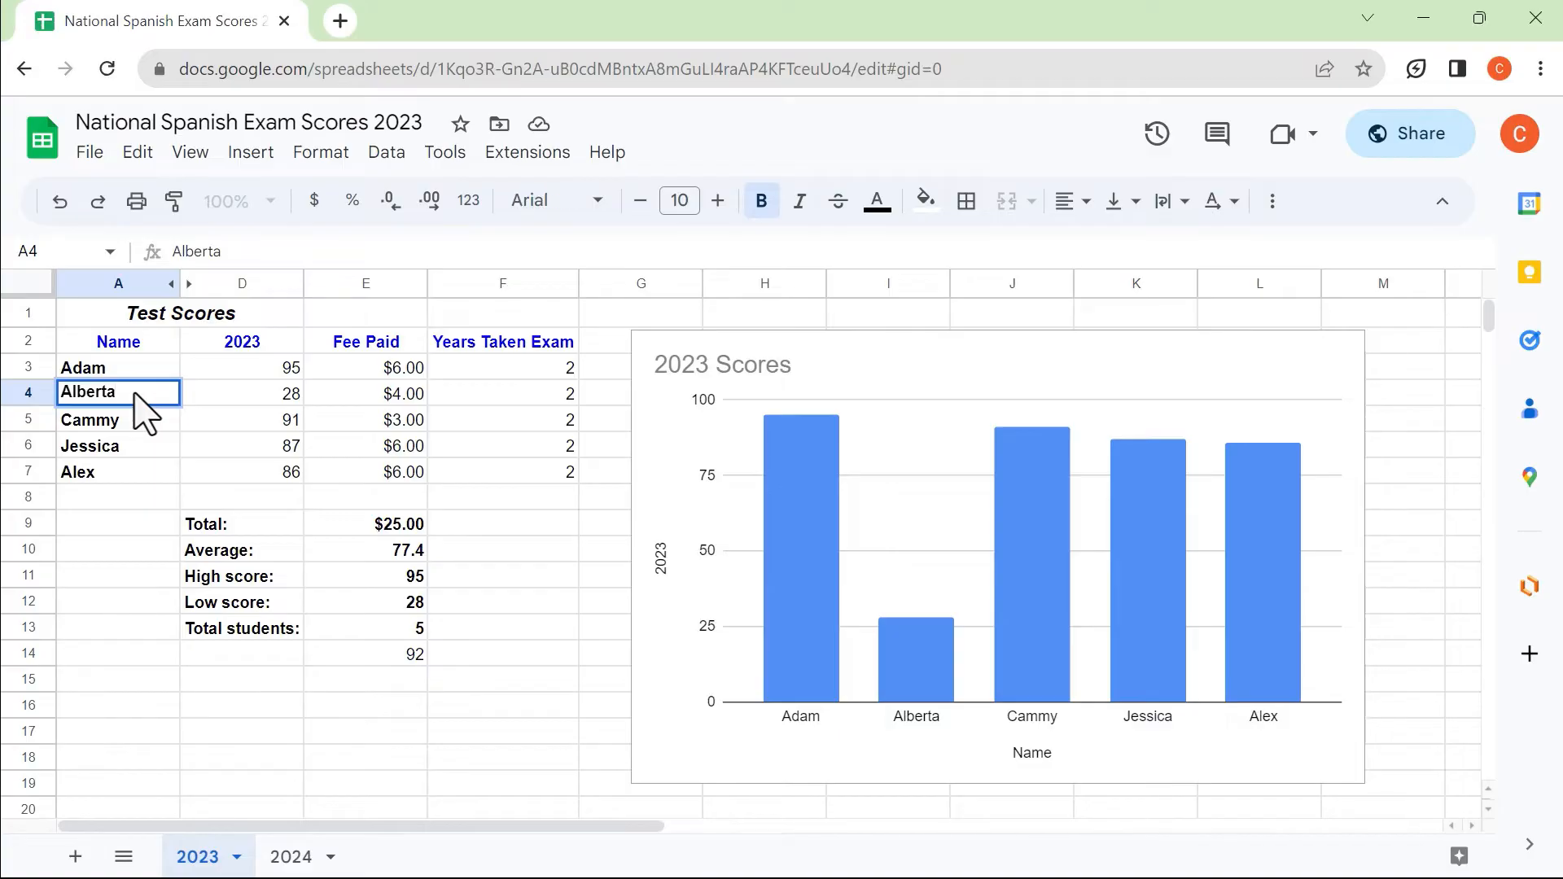
key(Return)
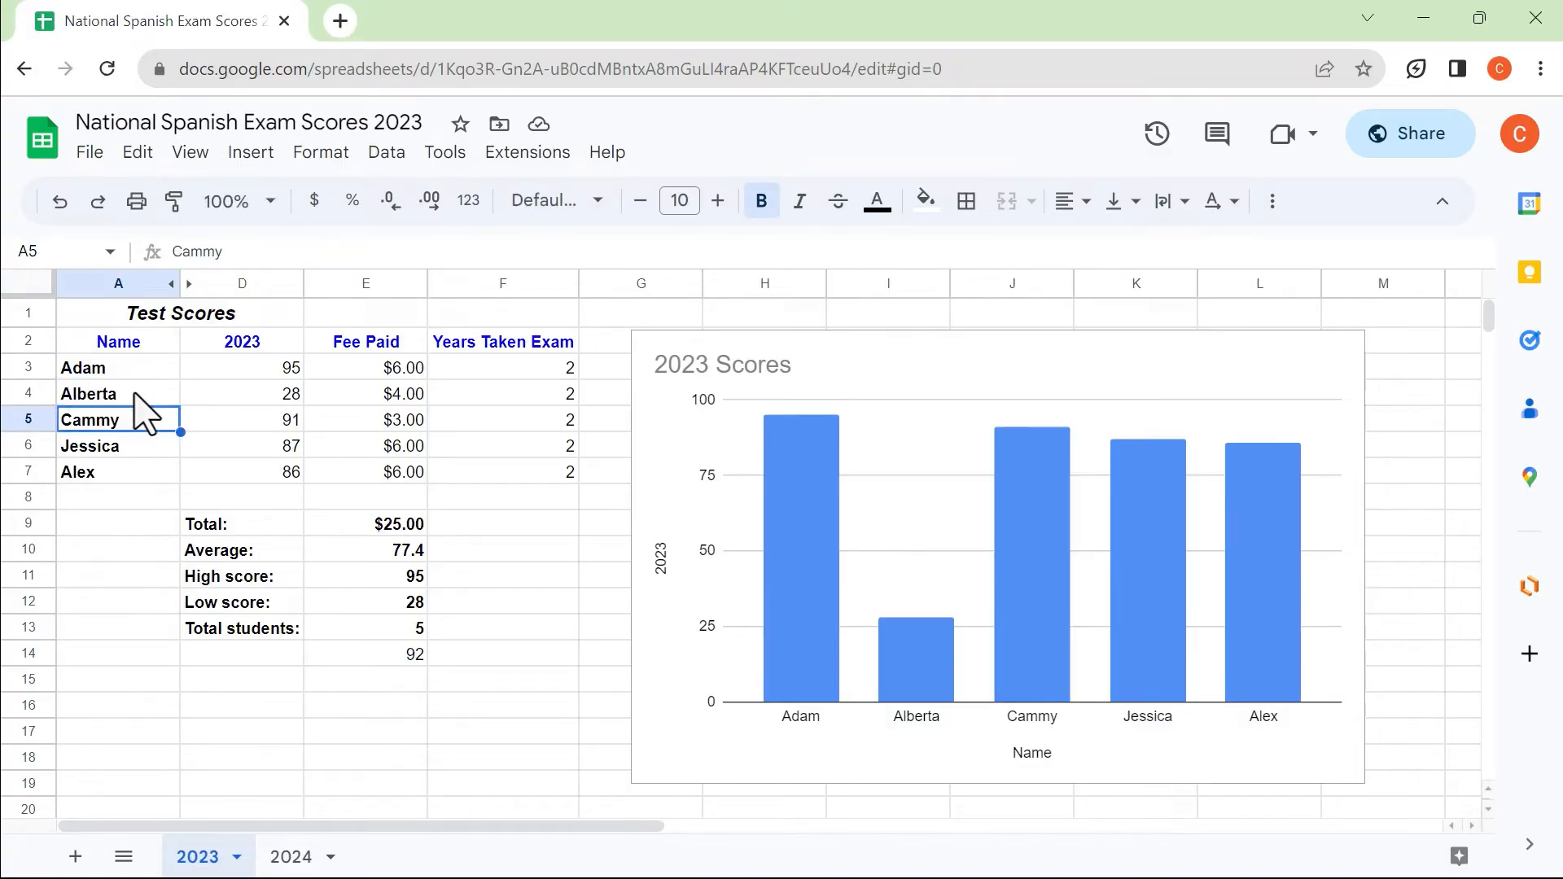
text(asjklf)
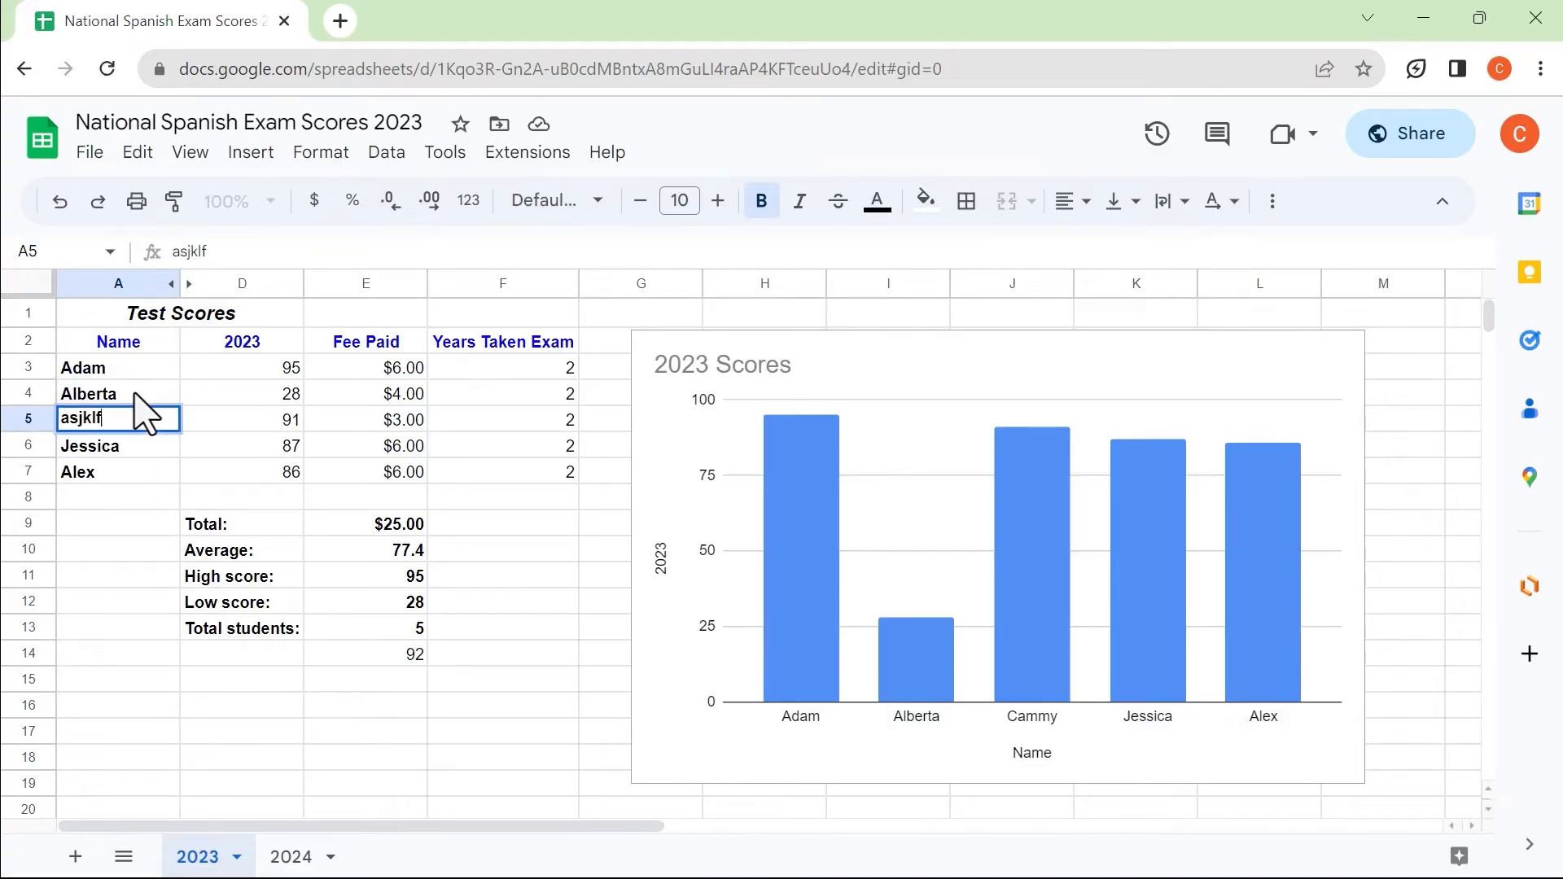
key(ctrl+z)
key(ctrl+z)
click(238, 426)
Open the name in A5 for in-place editing and leave the cell by selecting E8
click(128, 415)
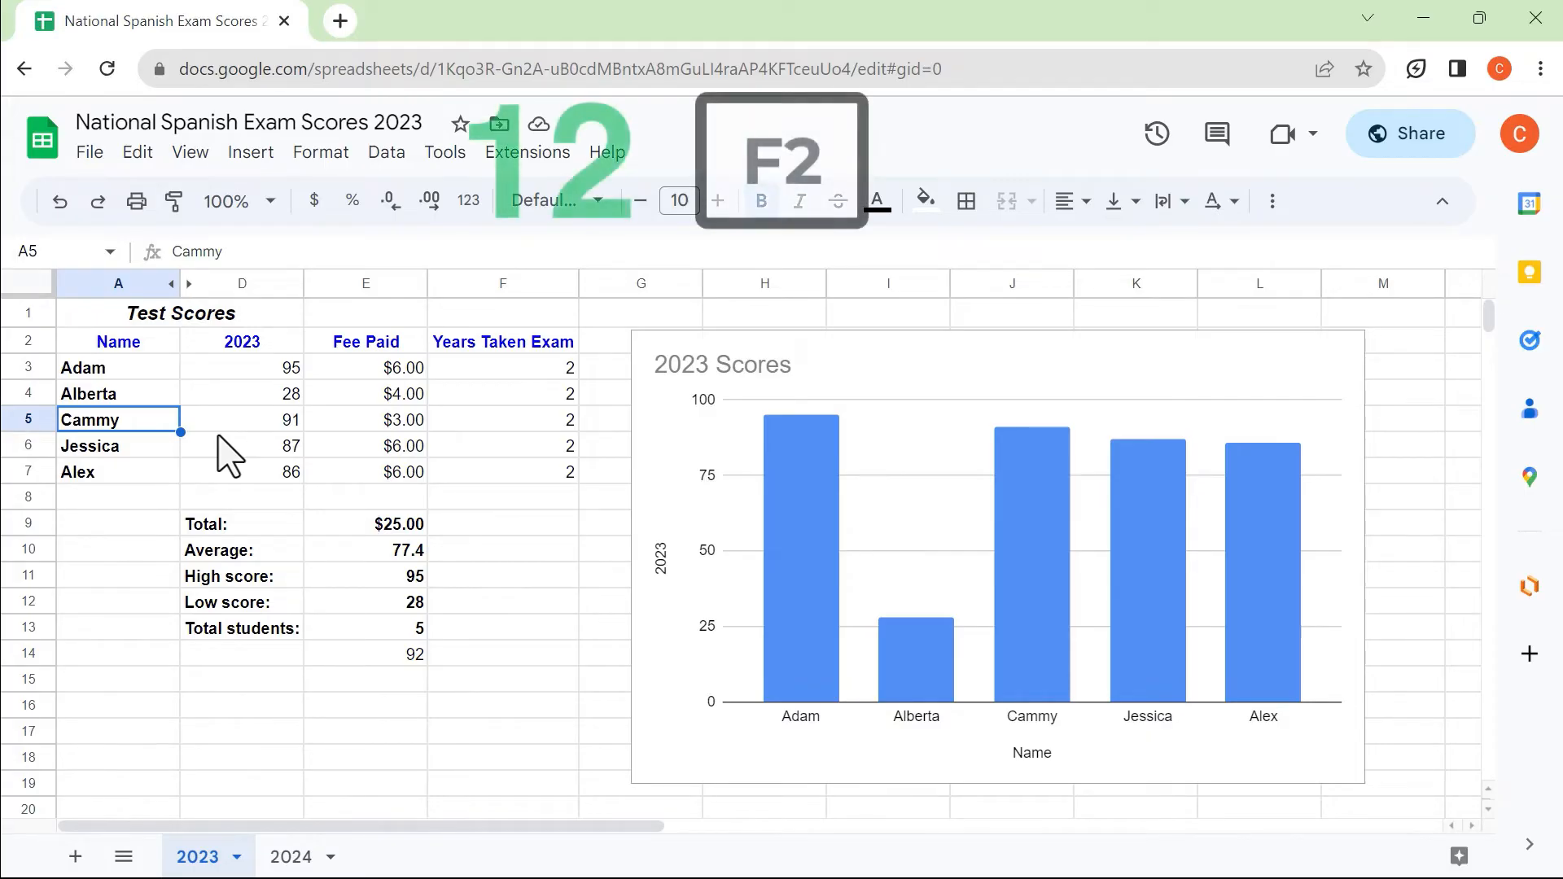
key(F2)
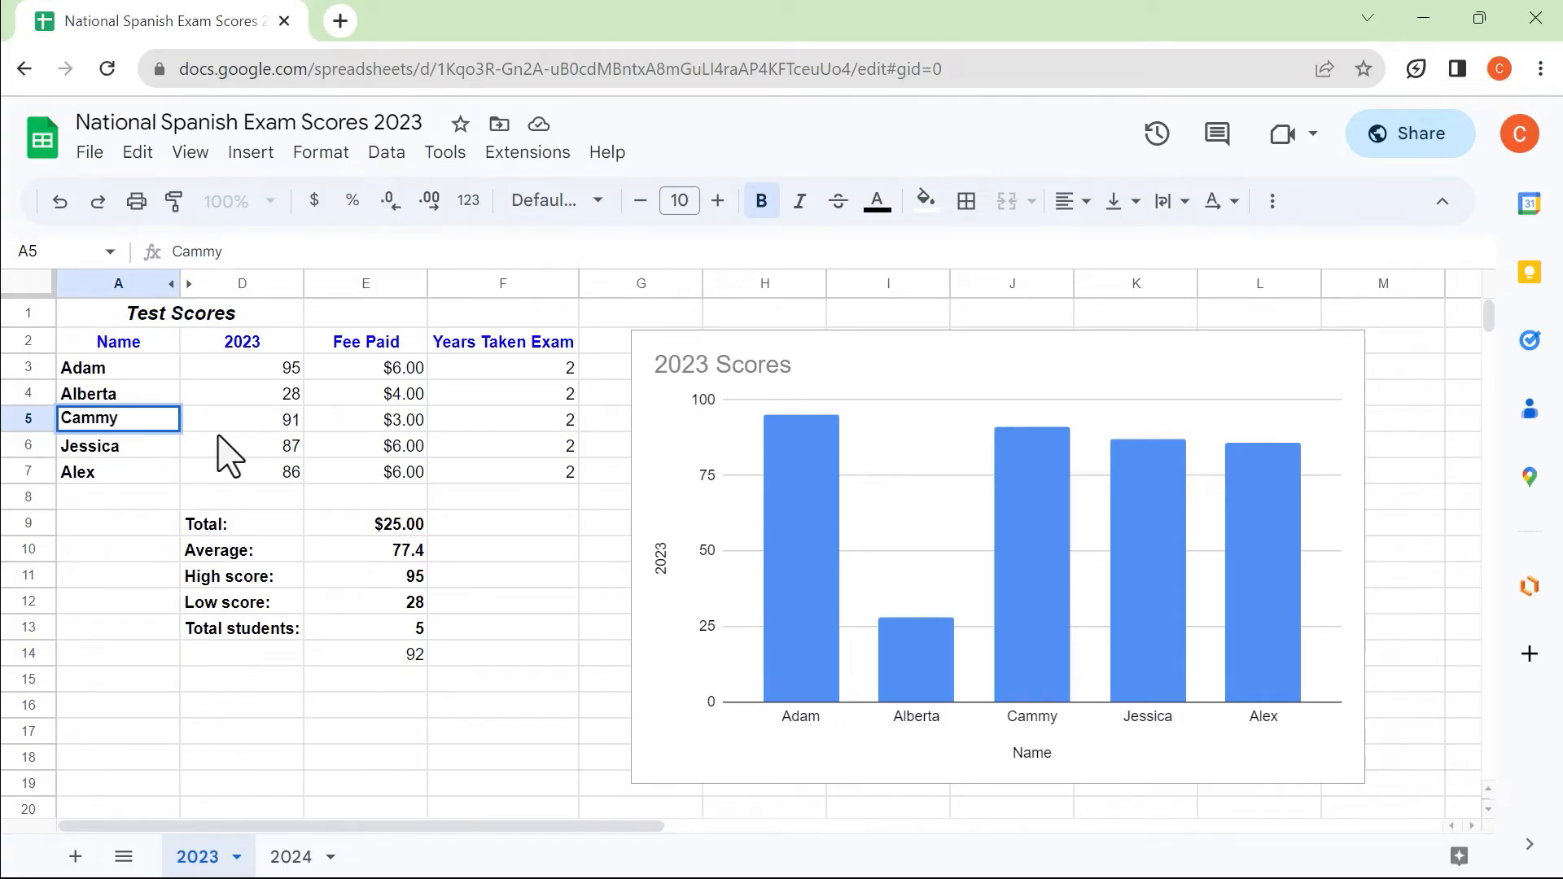
click(332, 500)
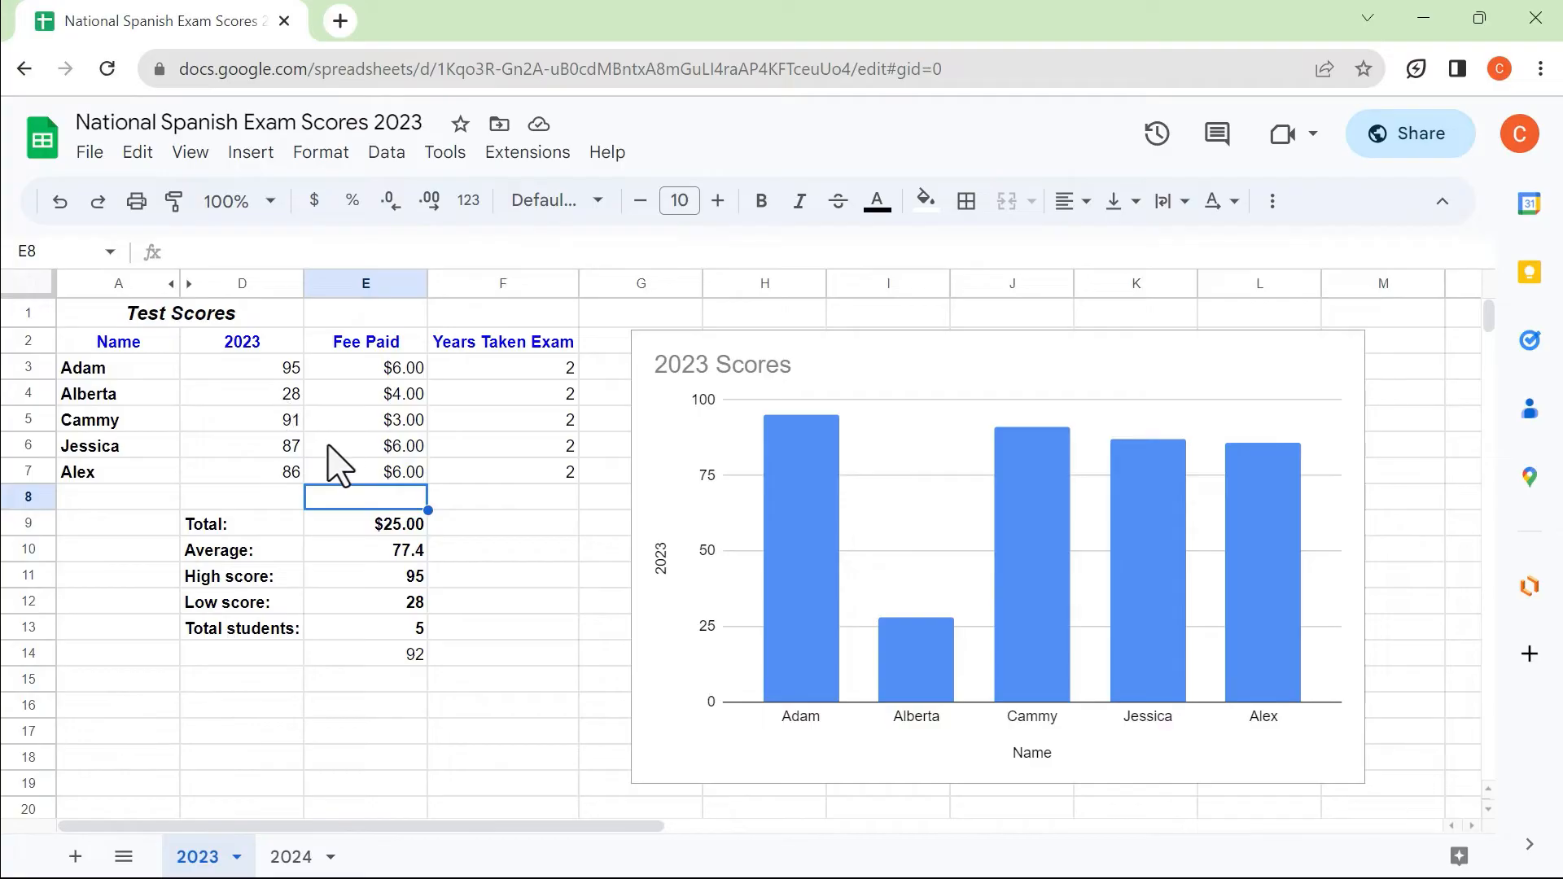
key(Down)
Add the comment "Excellent score!" to the 2023 score in D3
click(254, 373)
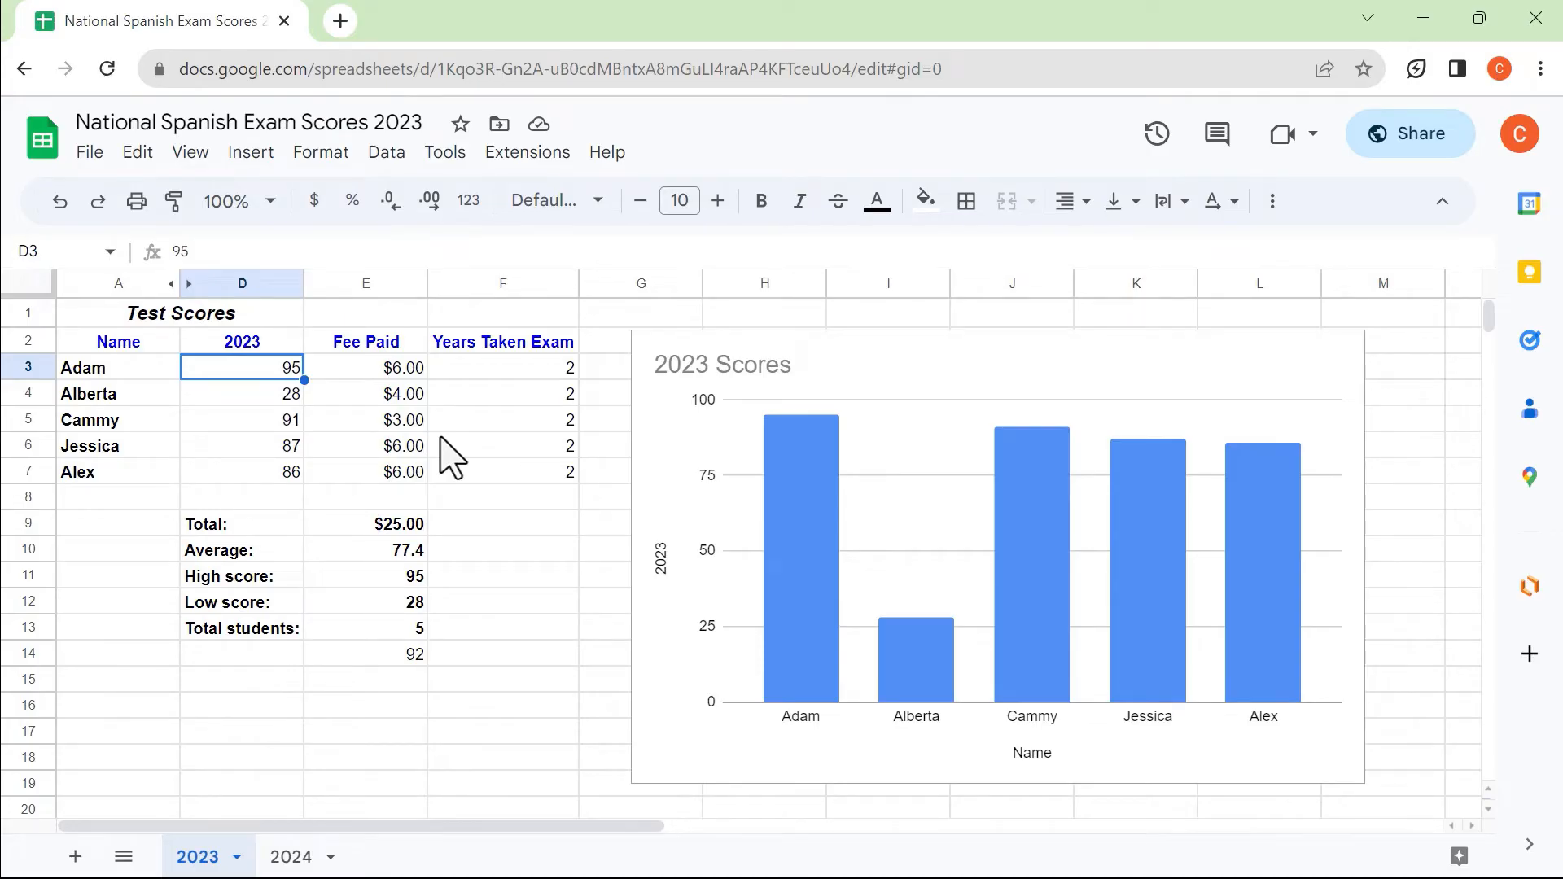
key(ctrl+alt+m)
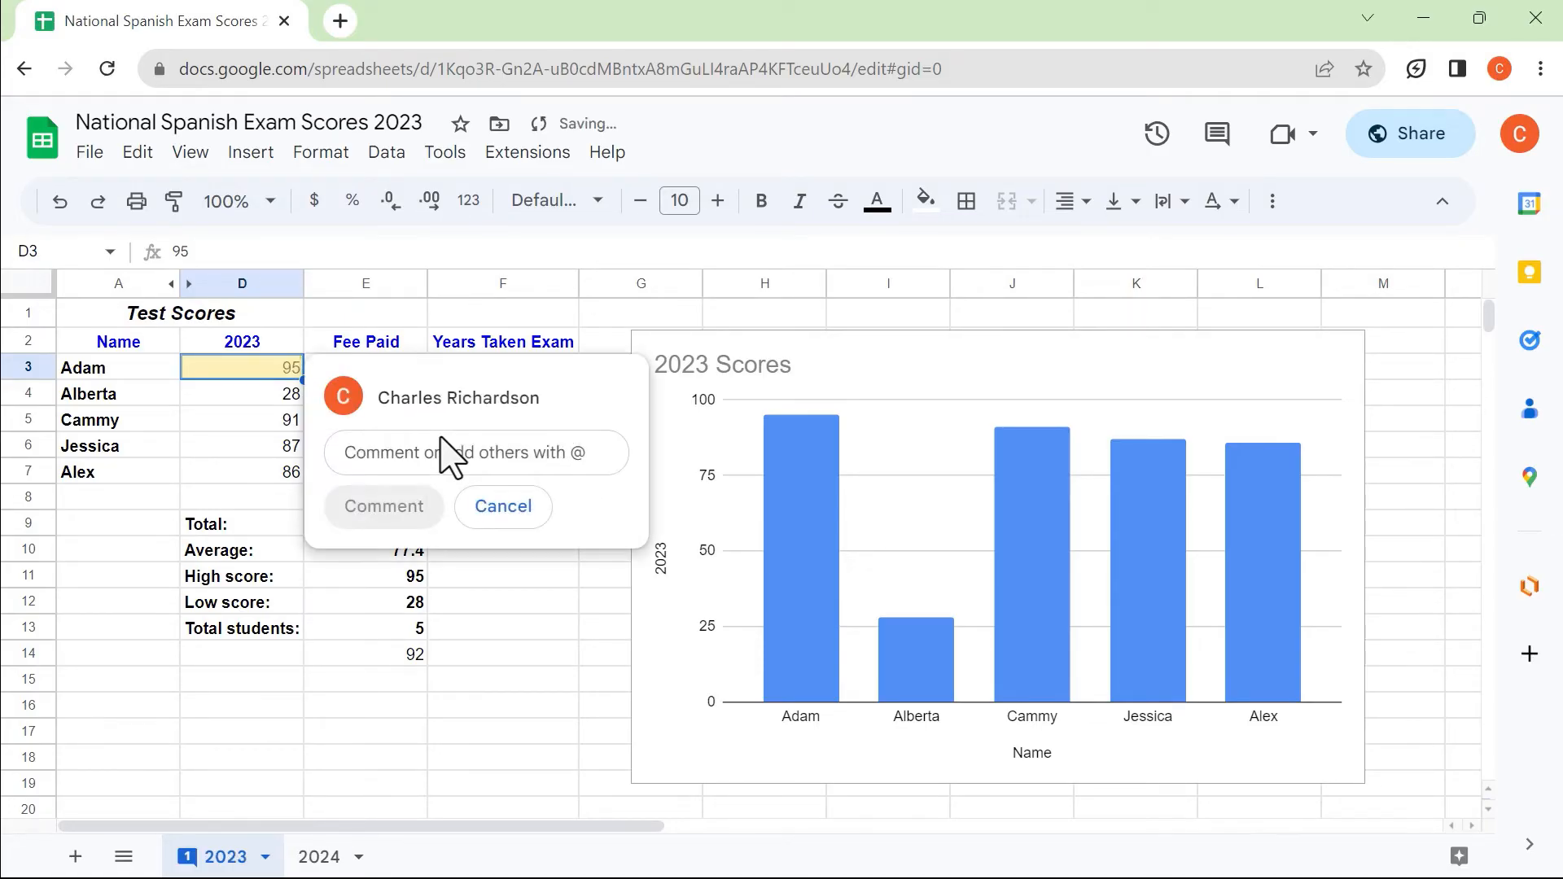
text(Excellent score!)
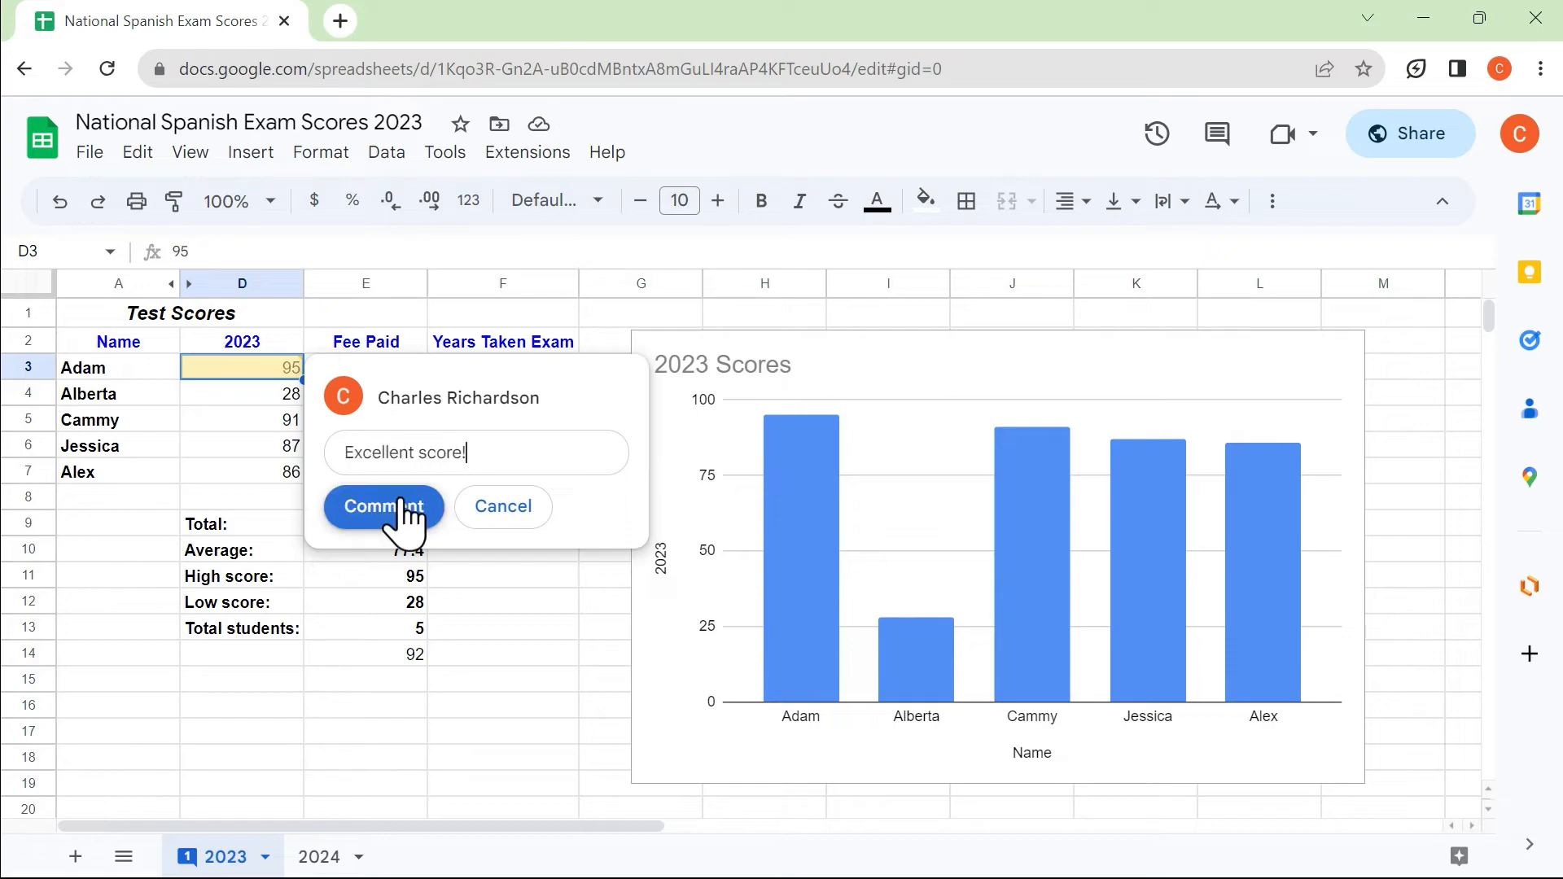
click(411, 509)
click(289, 419)
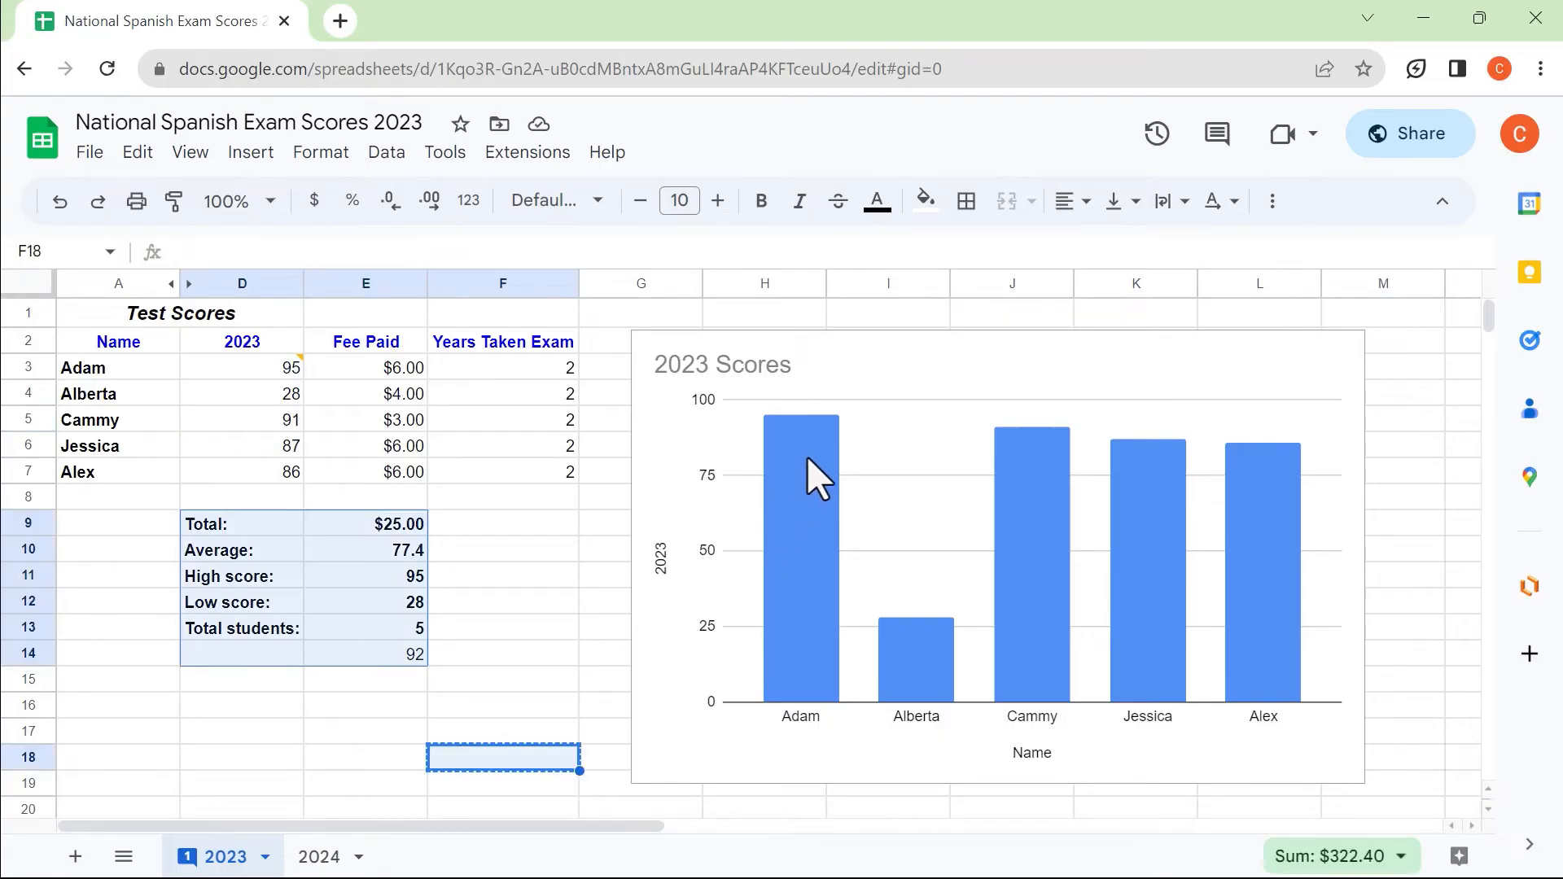
Move the 2023 Scores chart sideways to start at column L, clearing the cells beside the score table
click(1267, 471)
drag(908, 479, 1478, 465)
click(875, 505)
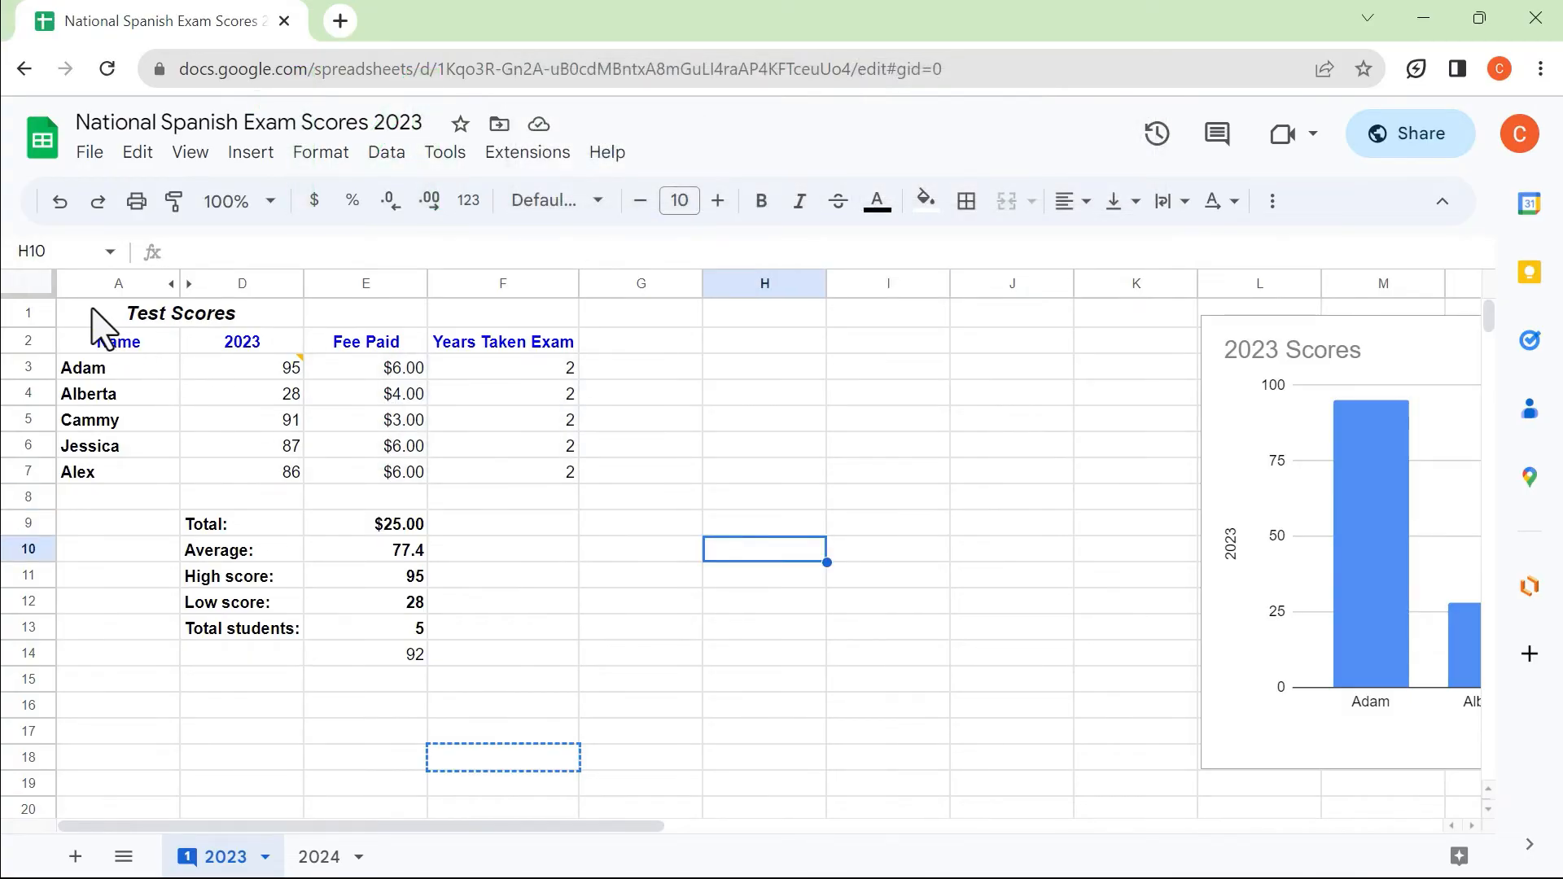
Copy the score table A1:F14 and paste only its values at H1, moving the 2023 Scores chart beyond column M to make room
drag(98, 324, 551, 666)
key(ctrl+c)
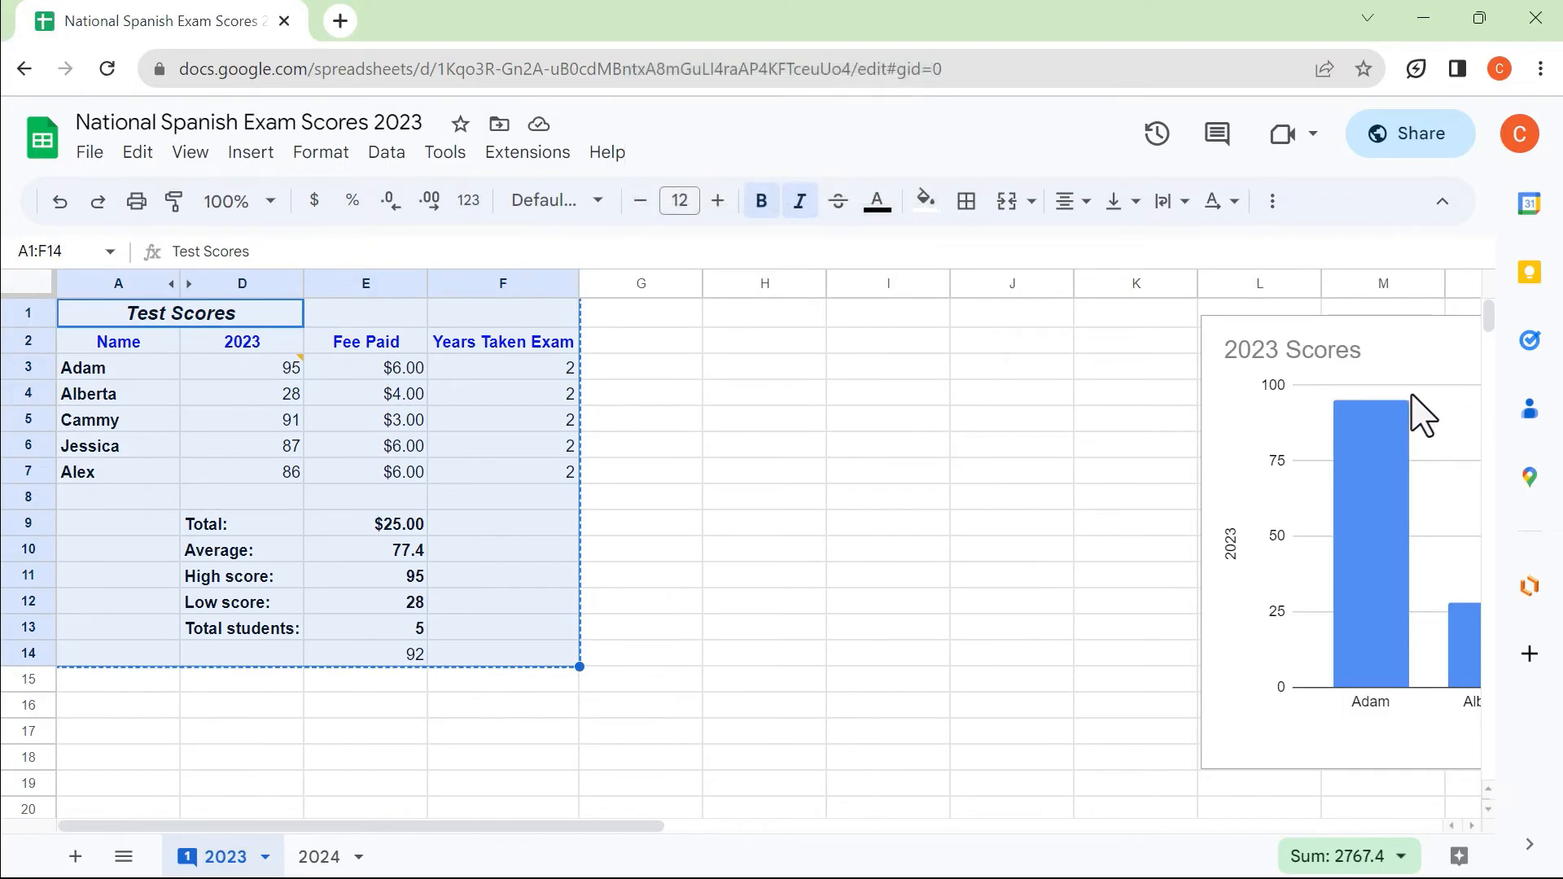
click(730, 319)
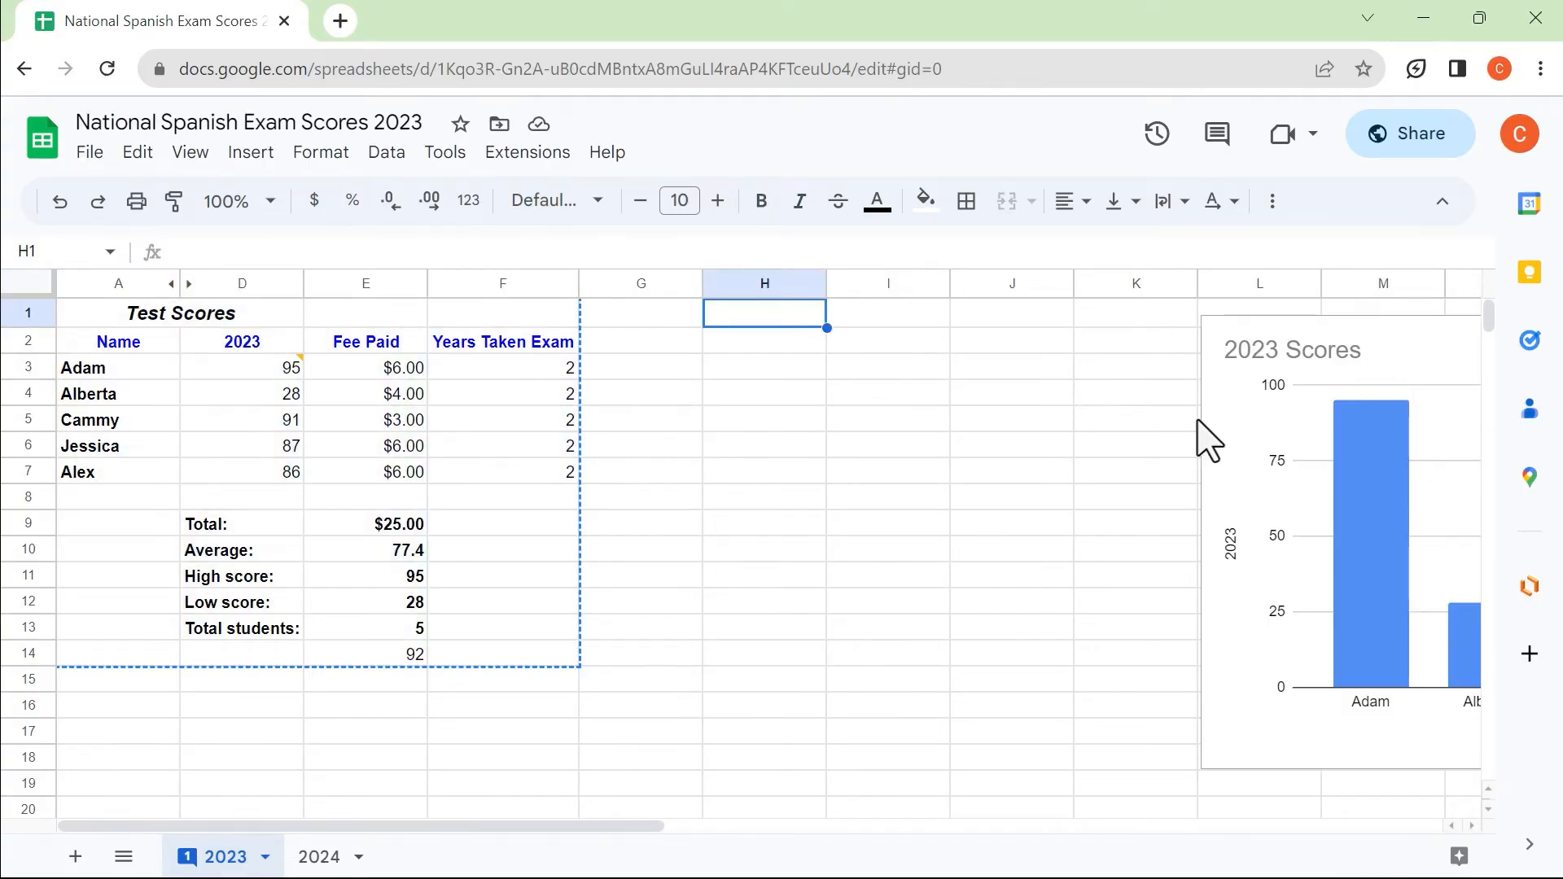
click(1231, 417)
drag(1230, 417, 1480, 434)
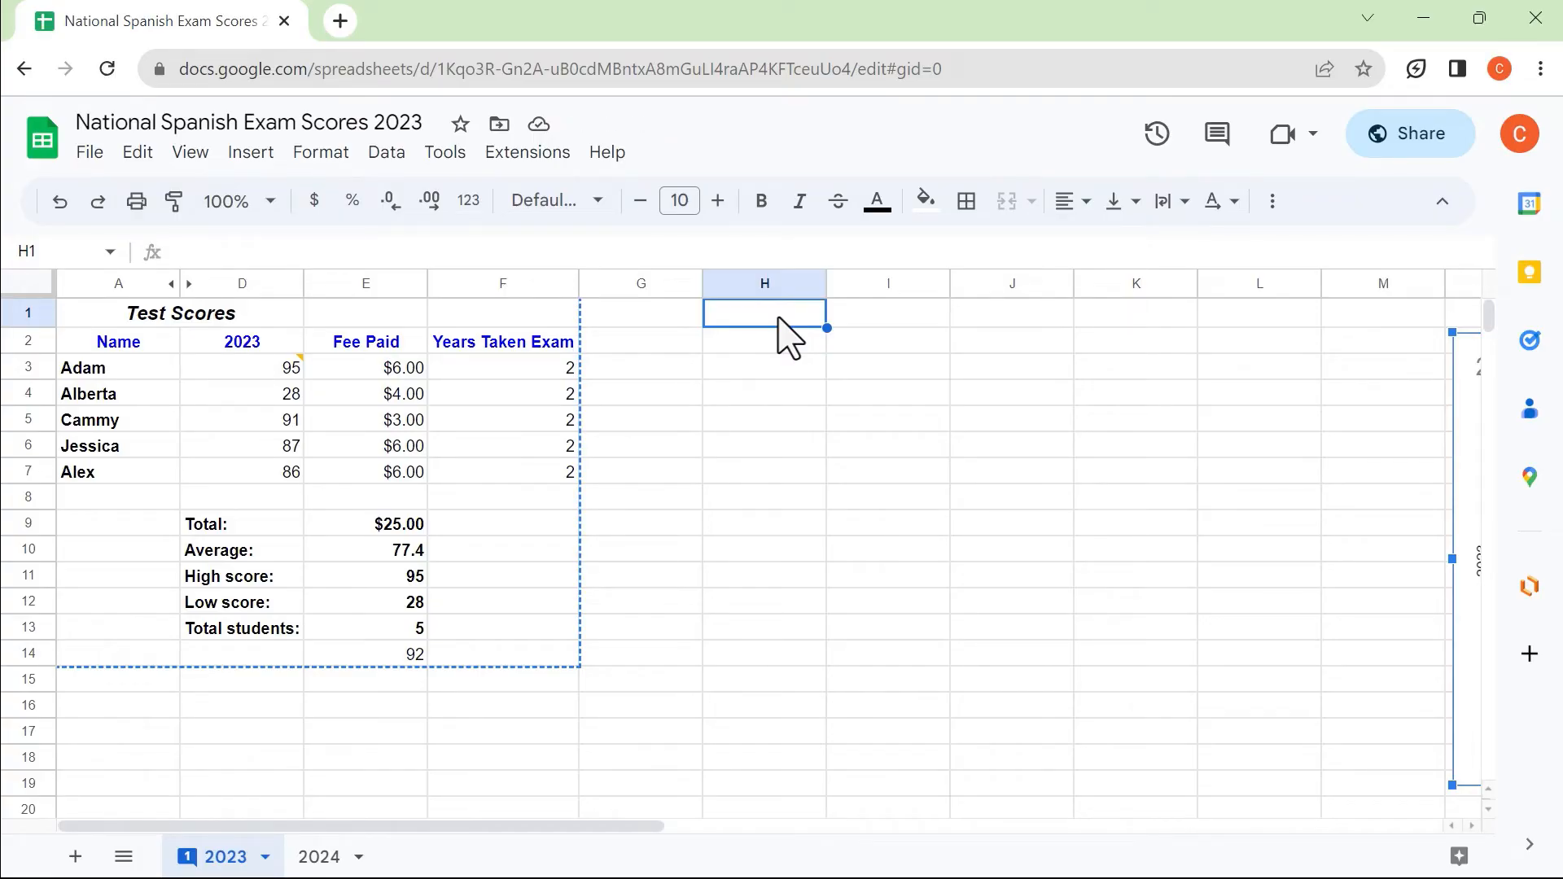
key(ctrl+shift+v)
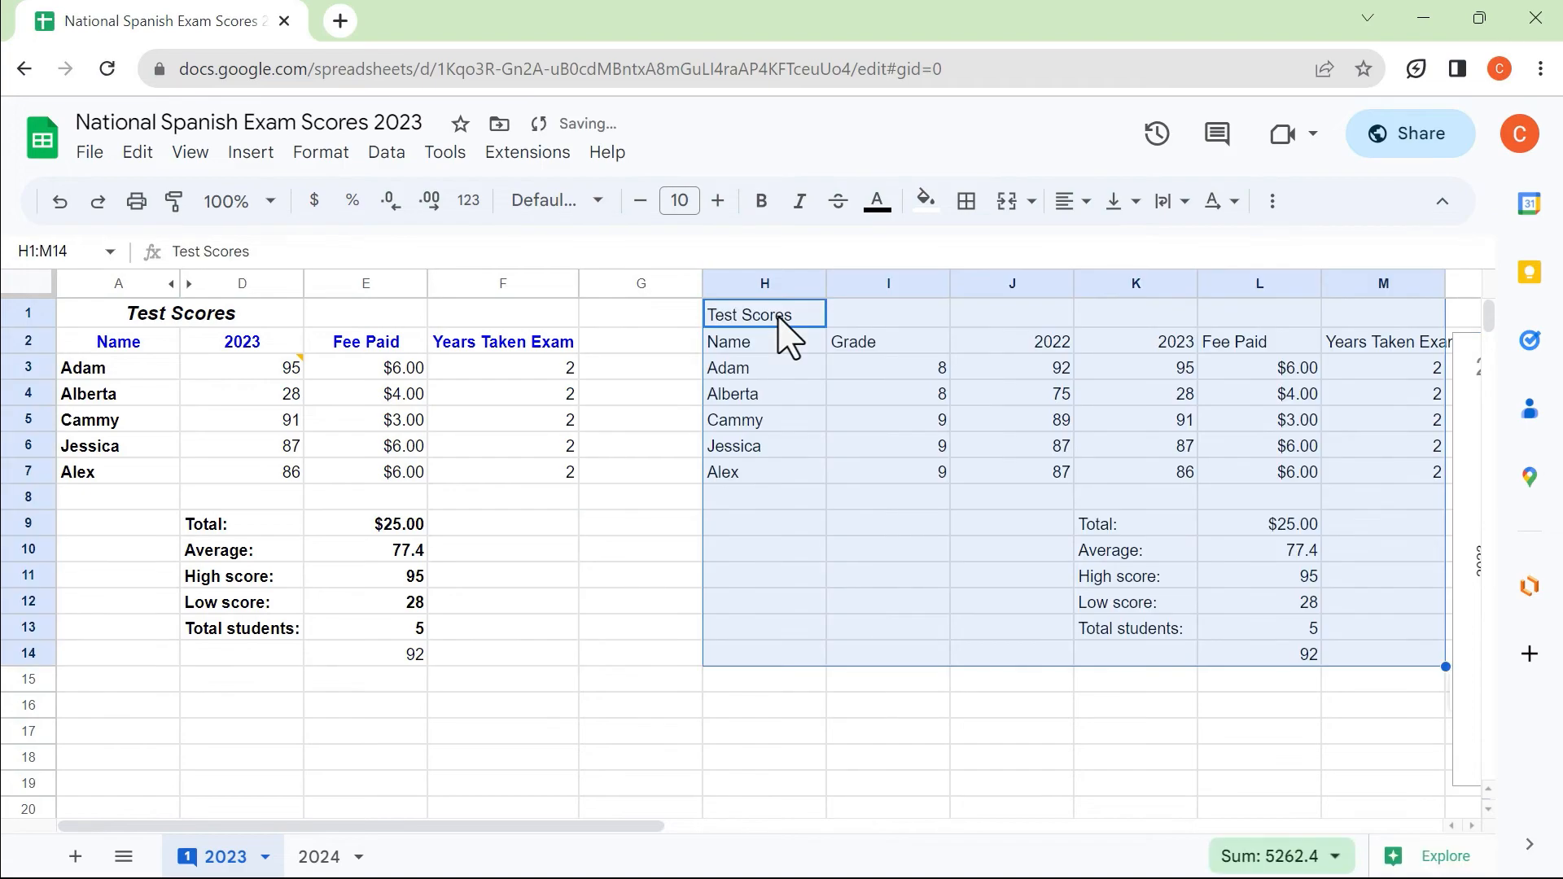
drag(658, 824, 785, 837)
click(1023, 479)
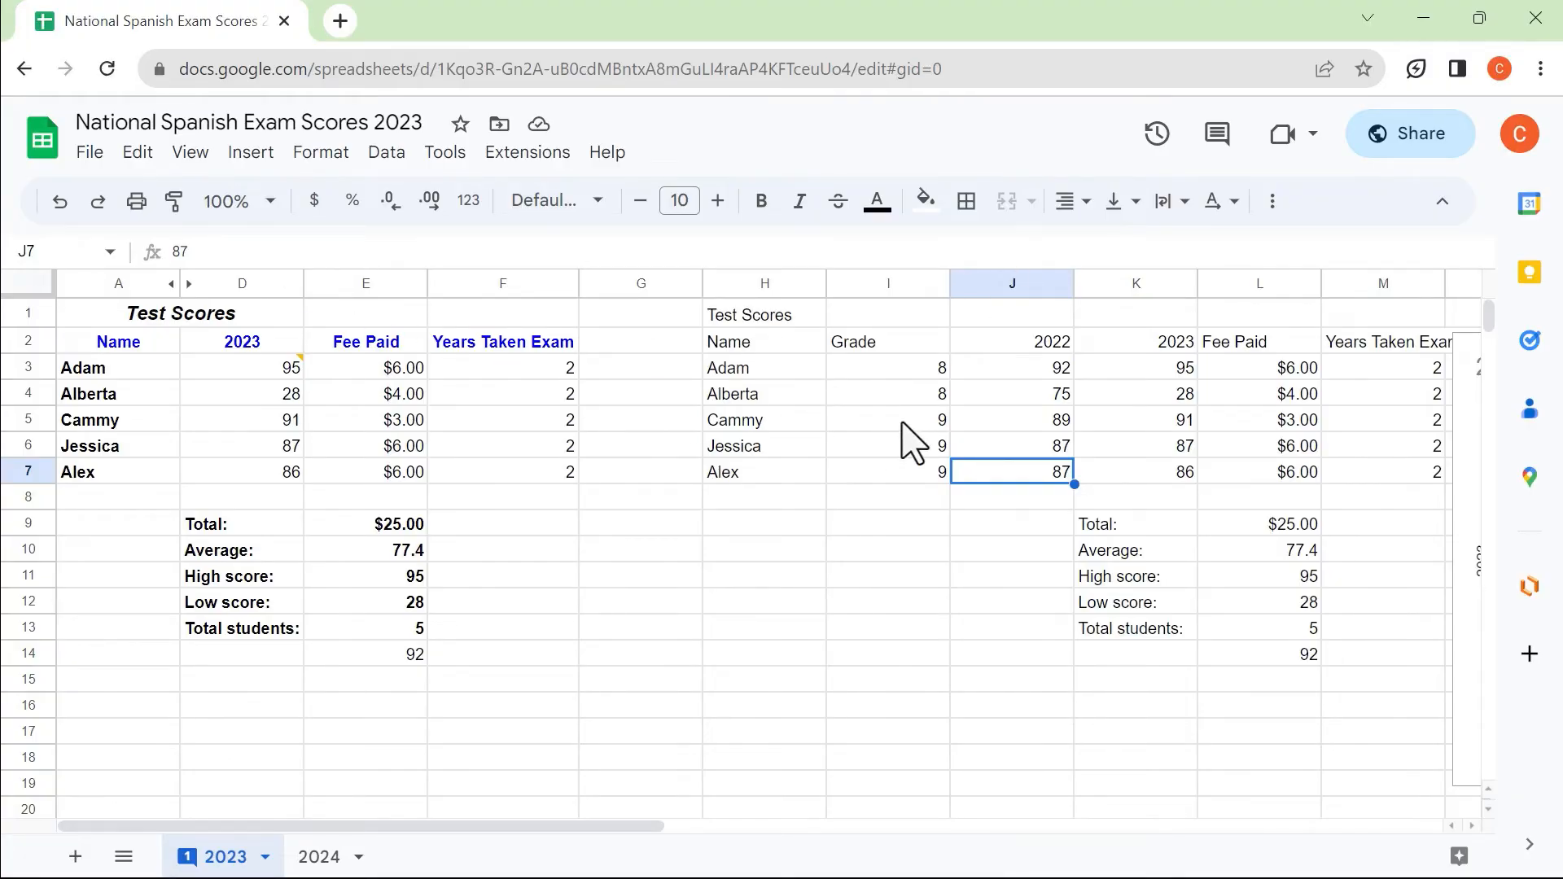
Copy the summary block D9:E14, paste it at G22, and limit the paste to formatting only
click(513, 579)
drag(230, 526, 426, 656)
key(ctrl+c)
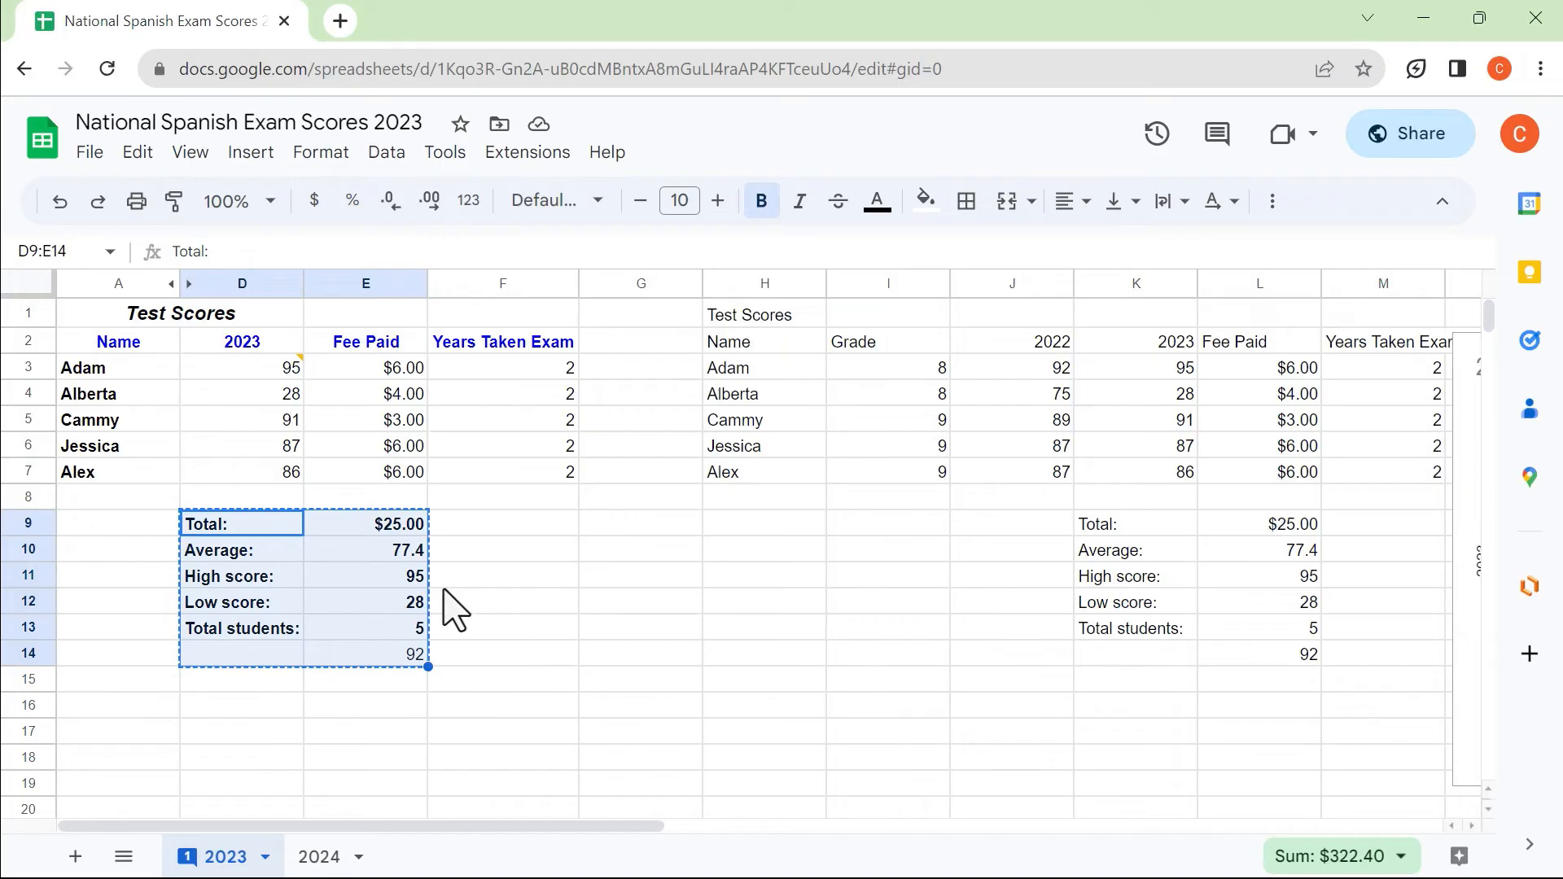
click(649, 574)
scroll(652, 574, down, 5)
click(654, 472)
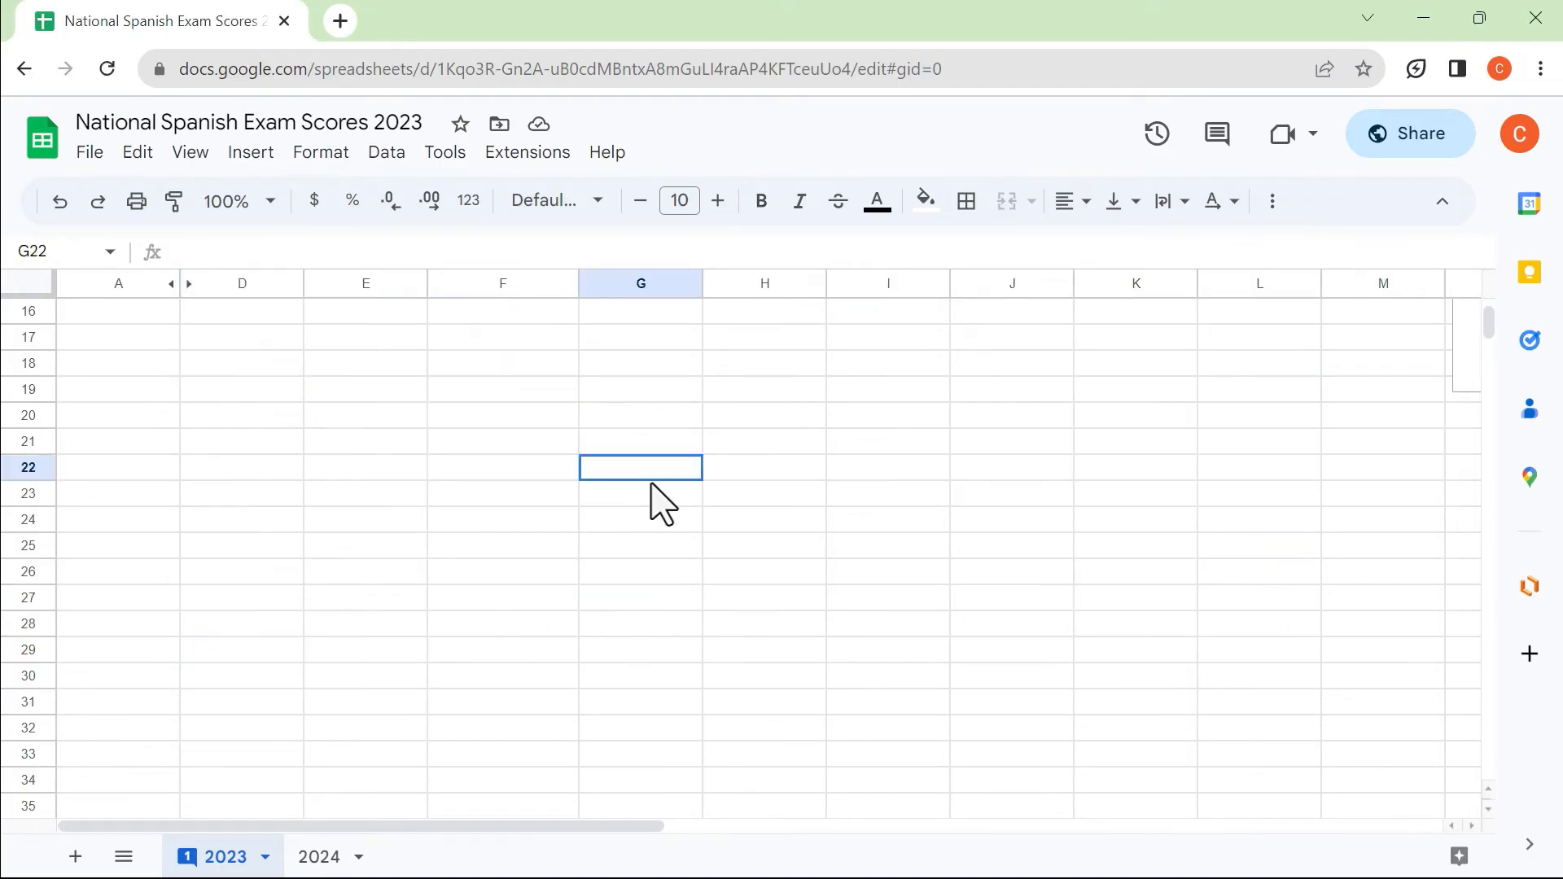
key(ctrl+v)
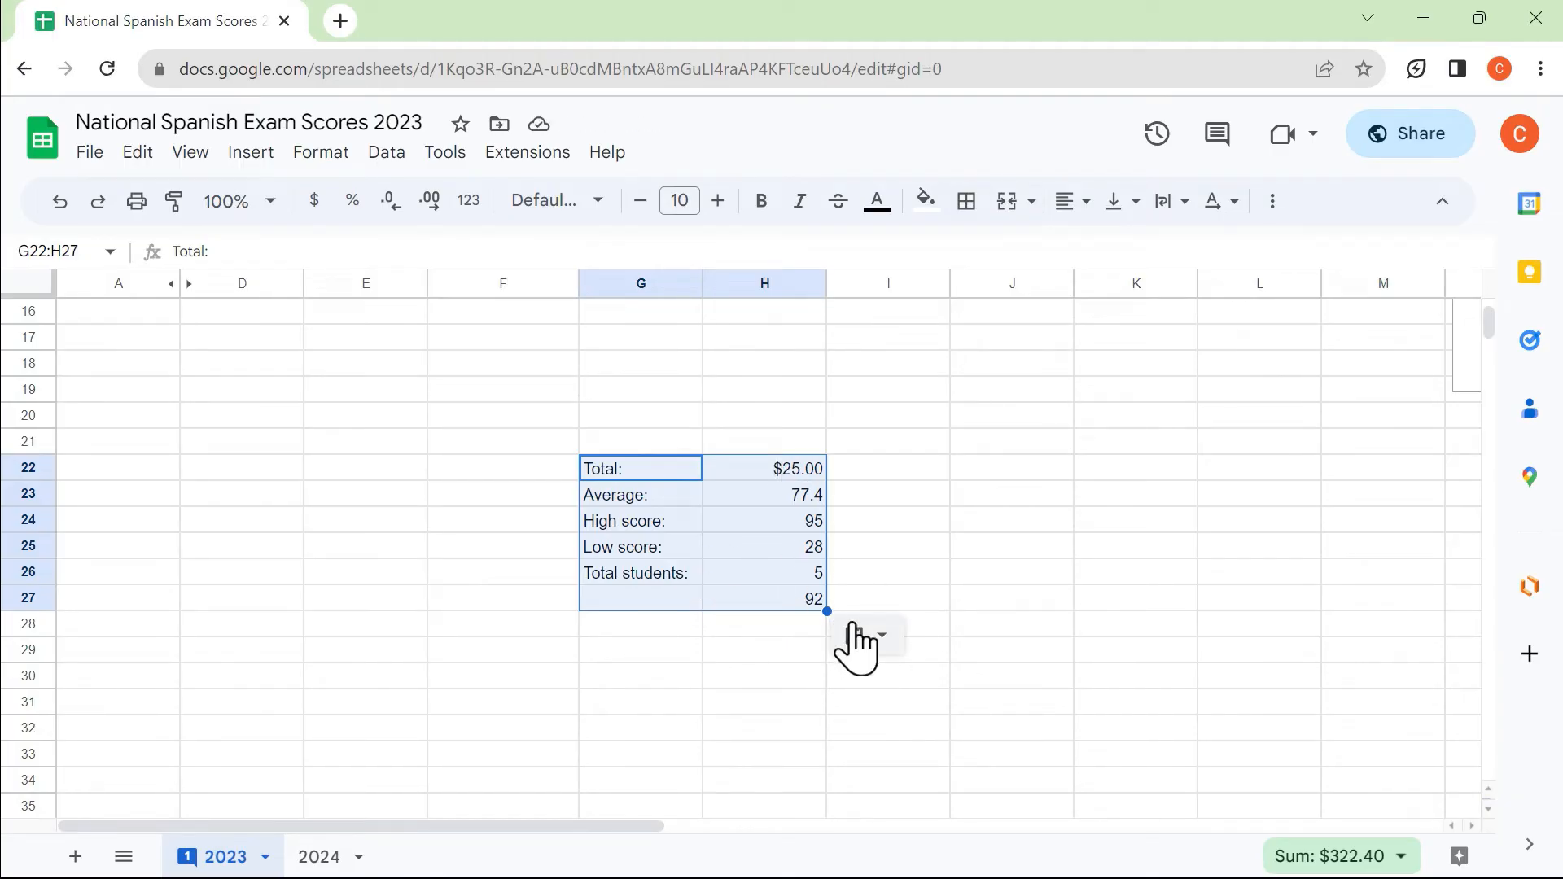
click(883, 637)
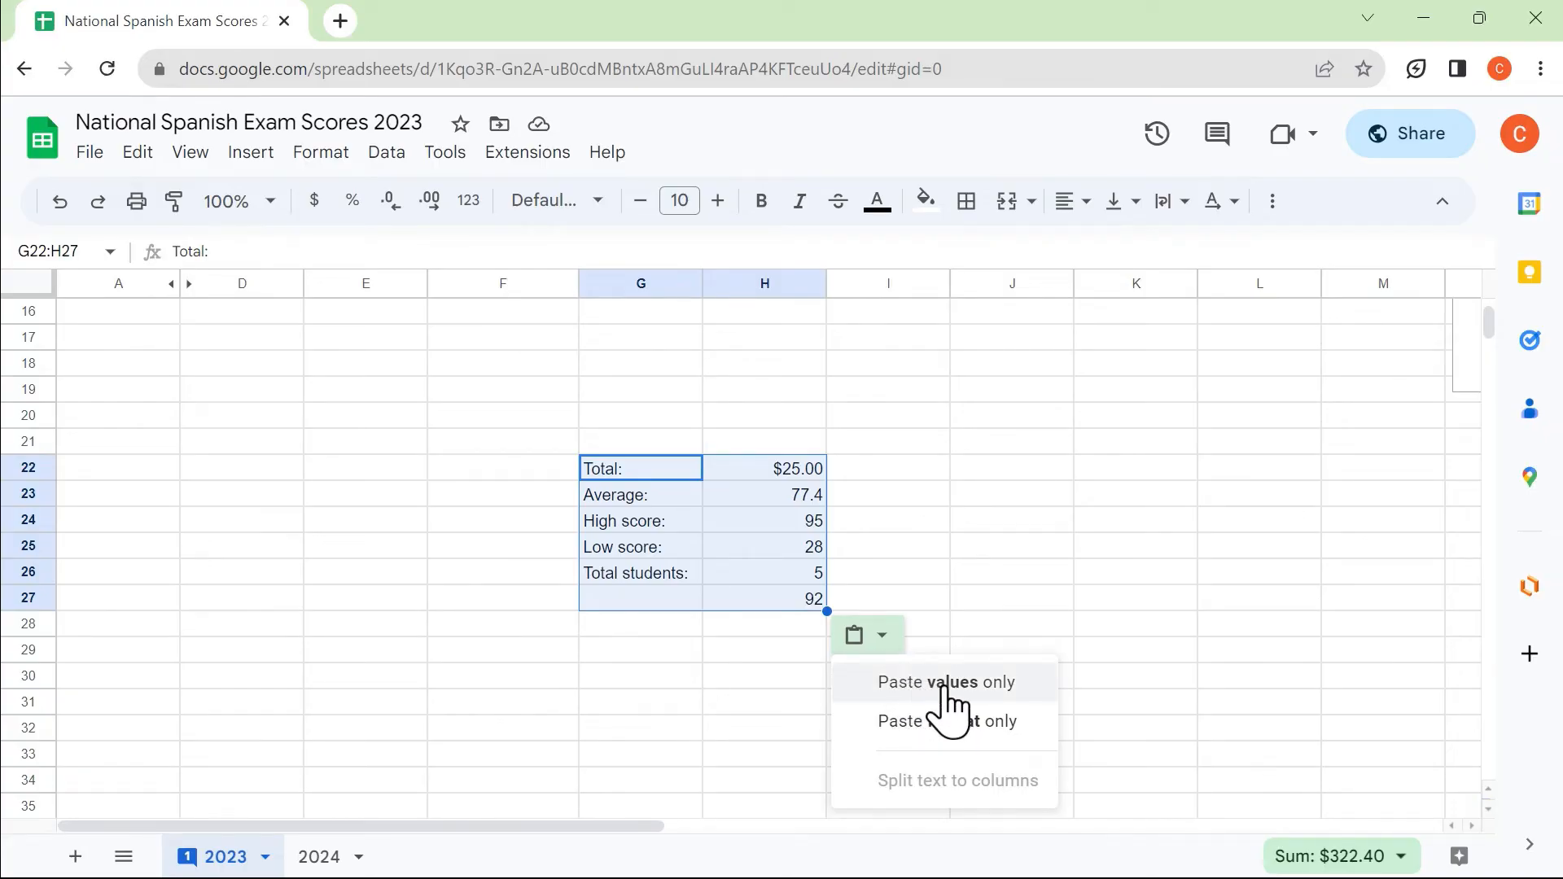
click(980, 722)
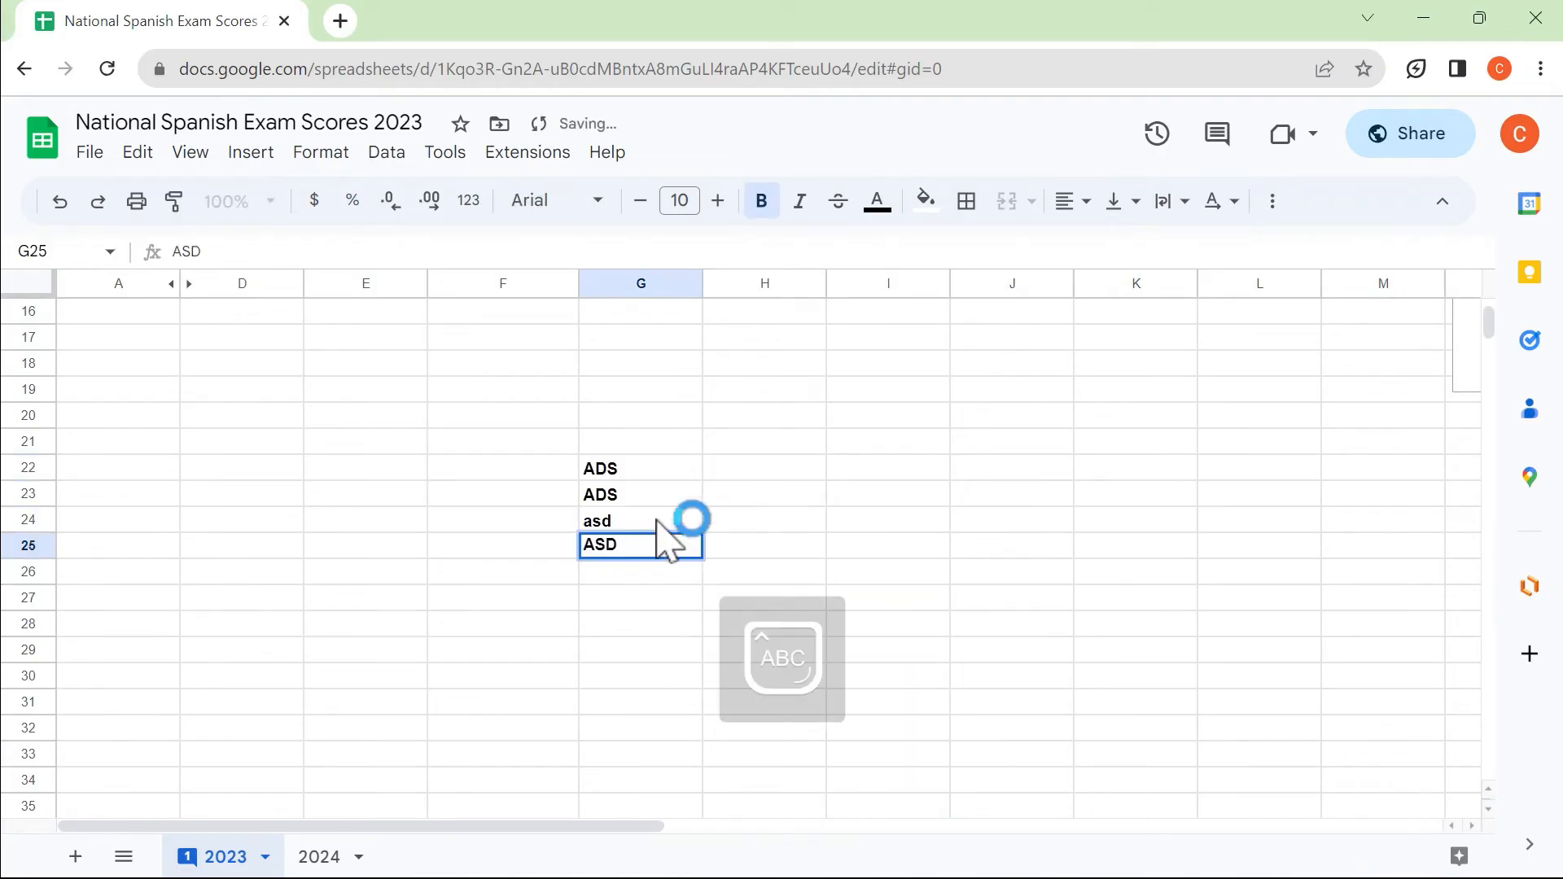
Enter "asd", "ADS" and 6 in H22:H24 to test the pasted formatting
key(Up)
click(762, 474)
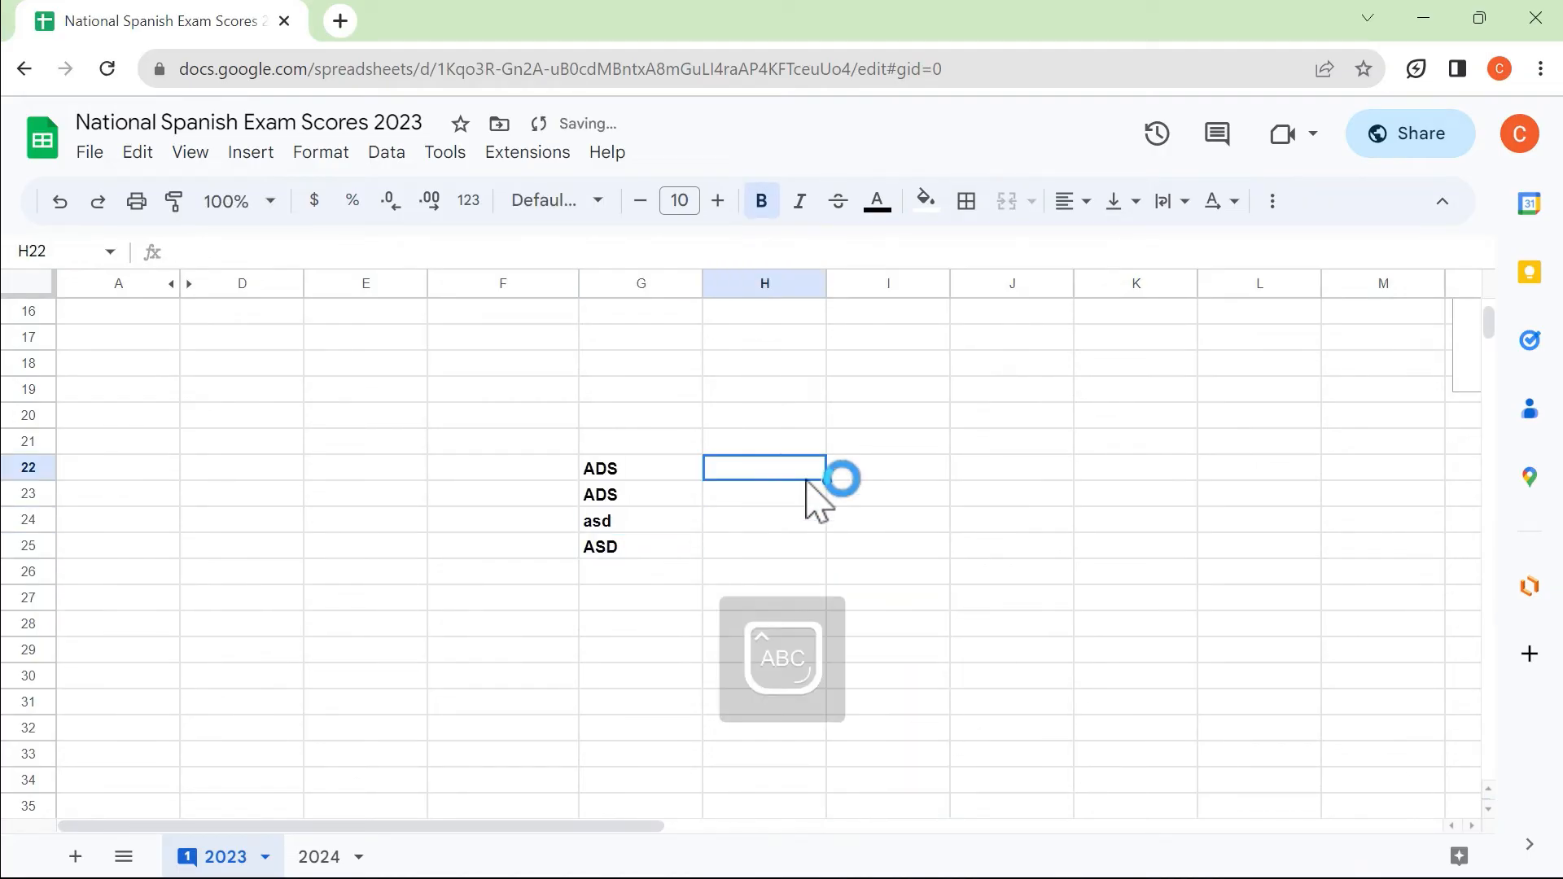
text(asd)
key(Return)
text(ADS)
key(Return)
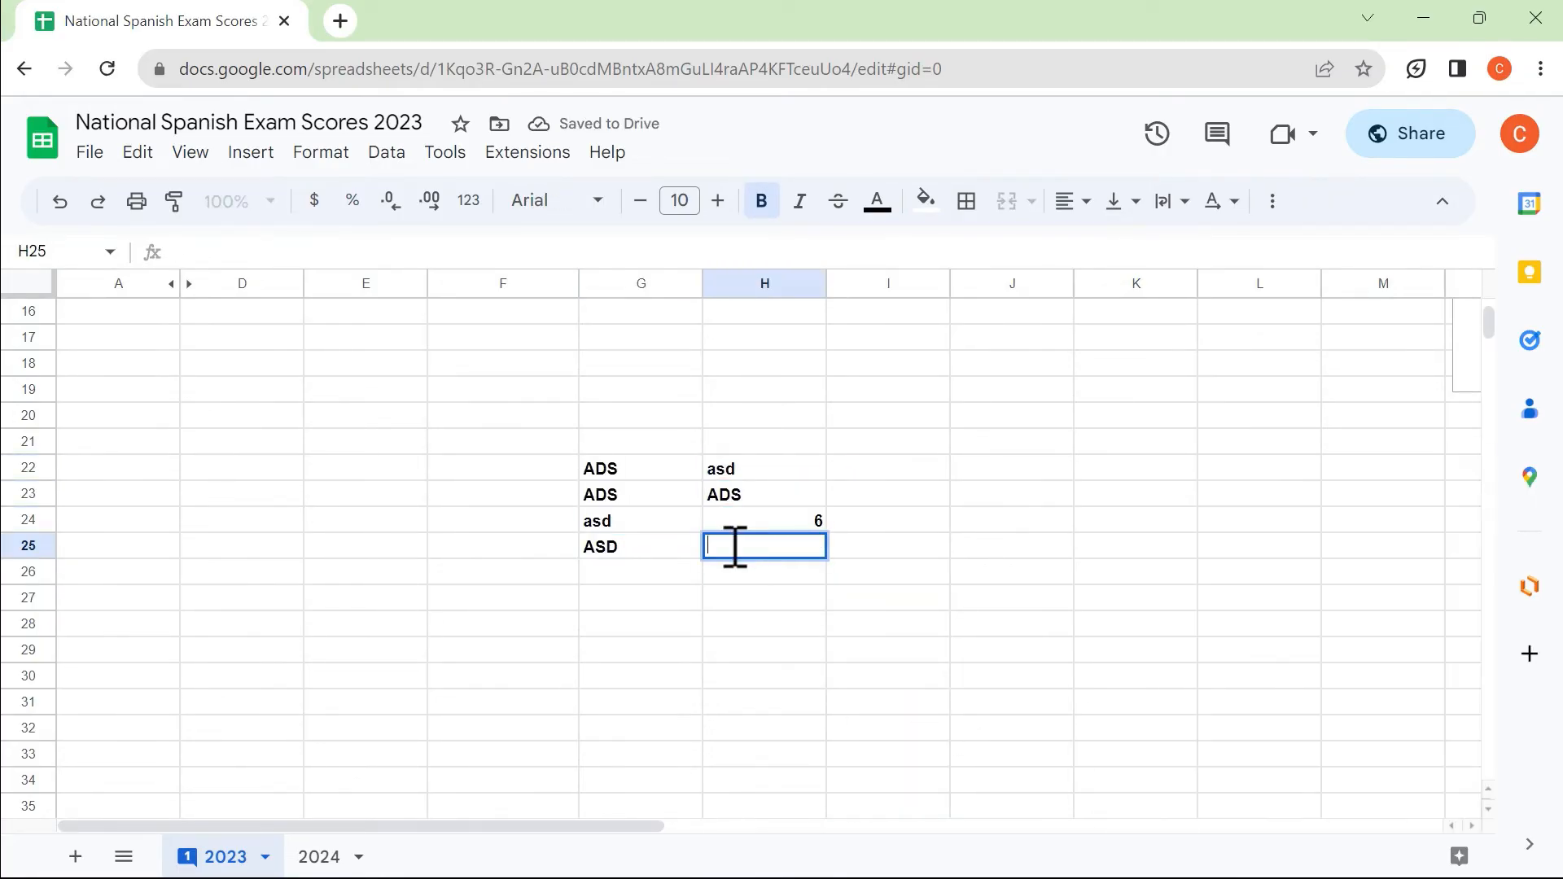
Insert the current date, 7/14/2023, in cell G10
scroll(712, 489, up, 5)
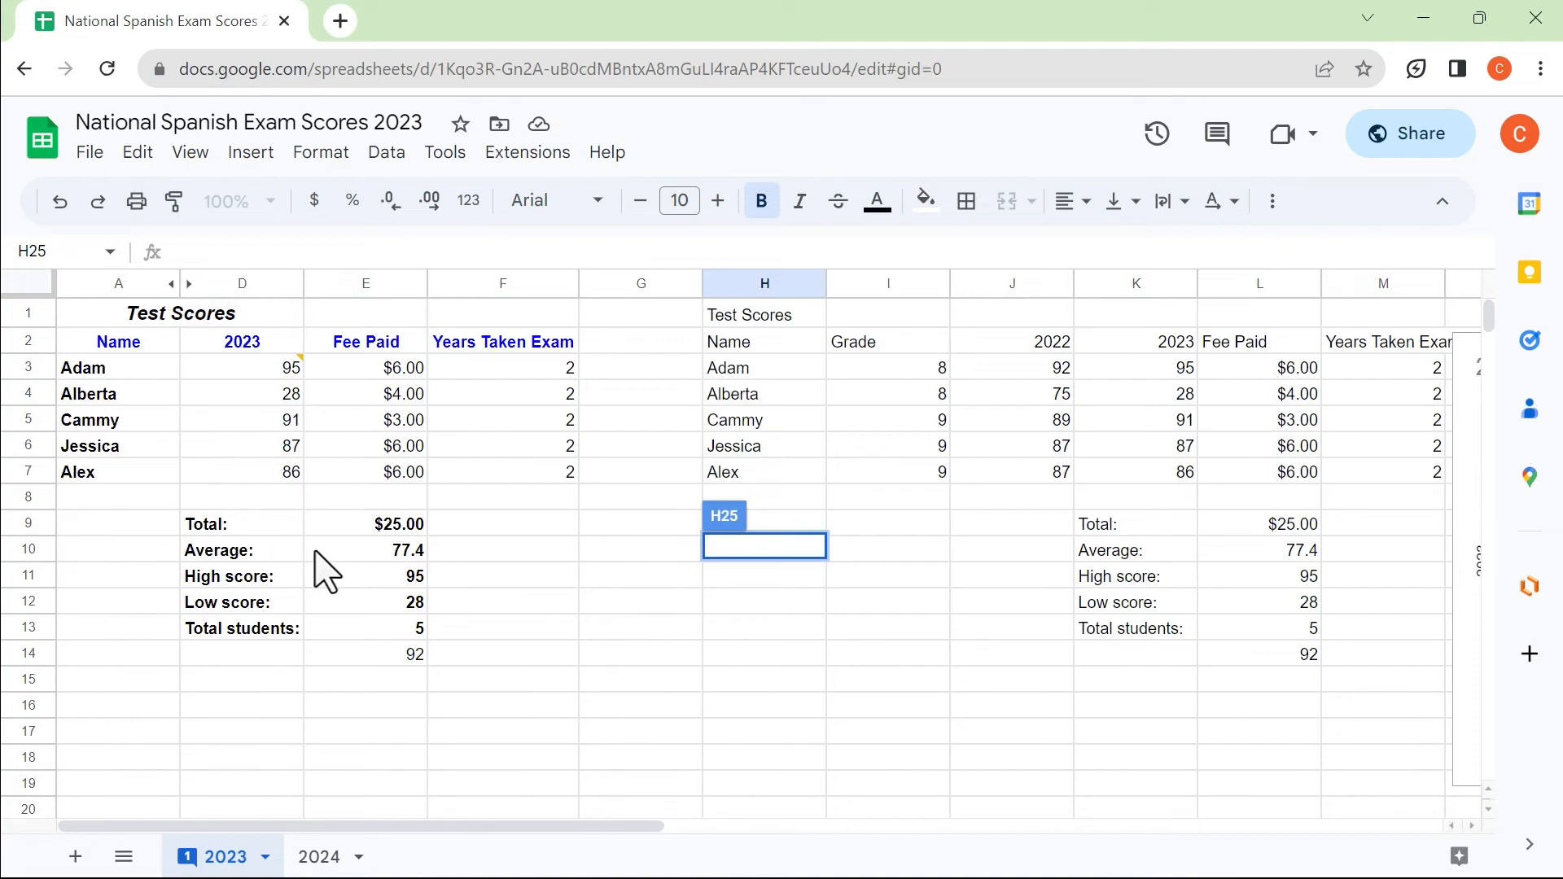
click(581, 550)
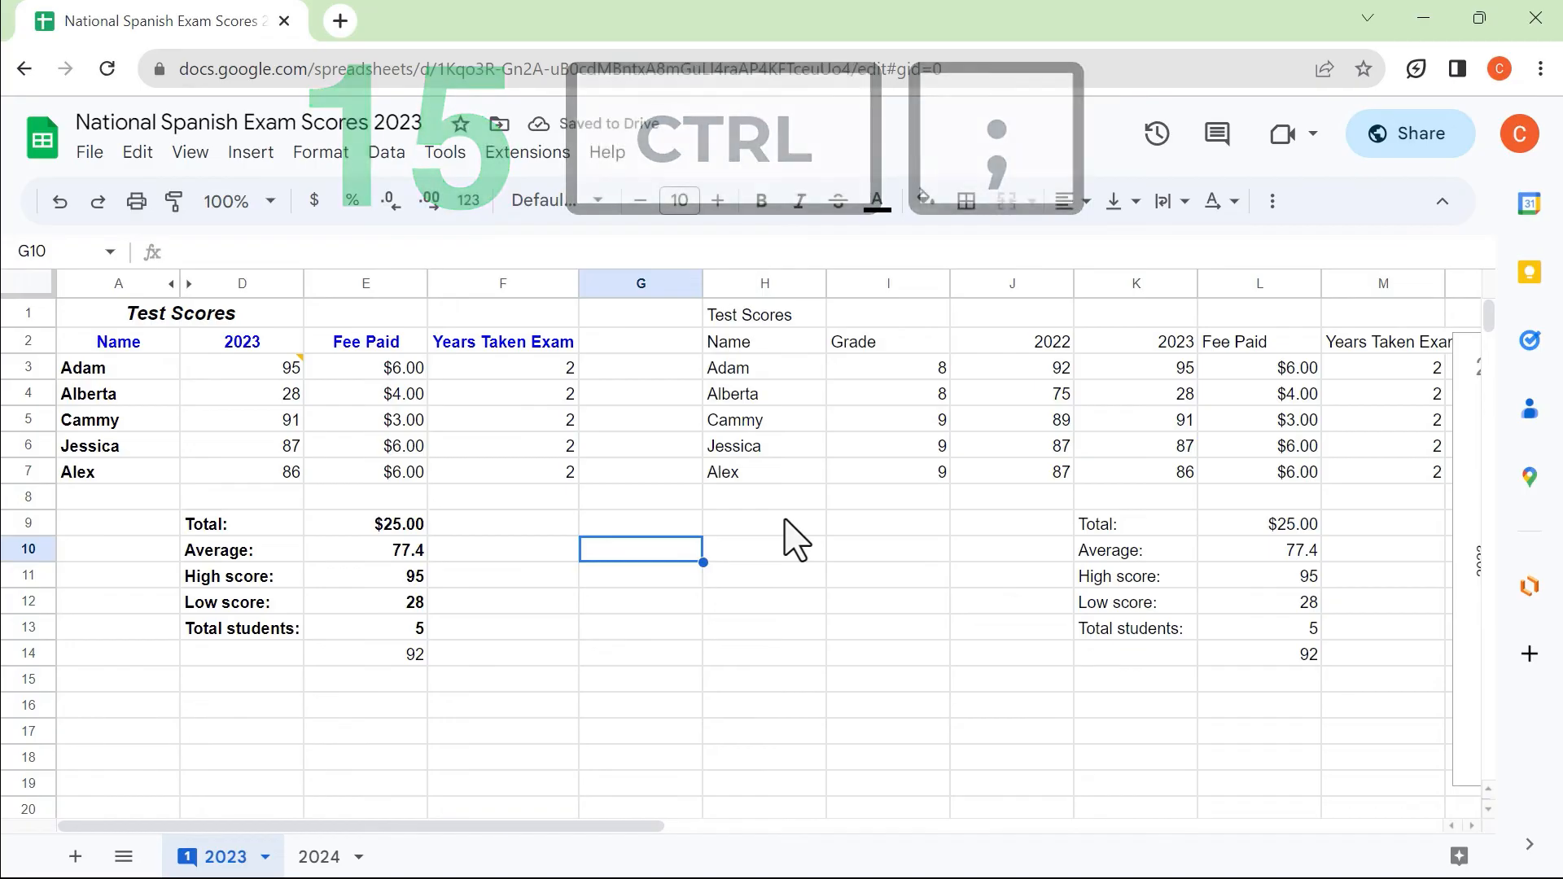
key(ctrl+semicolon)
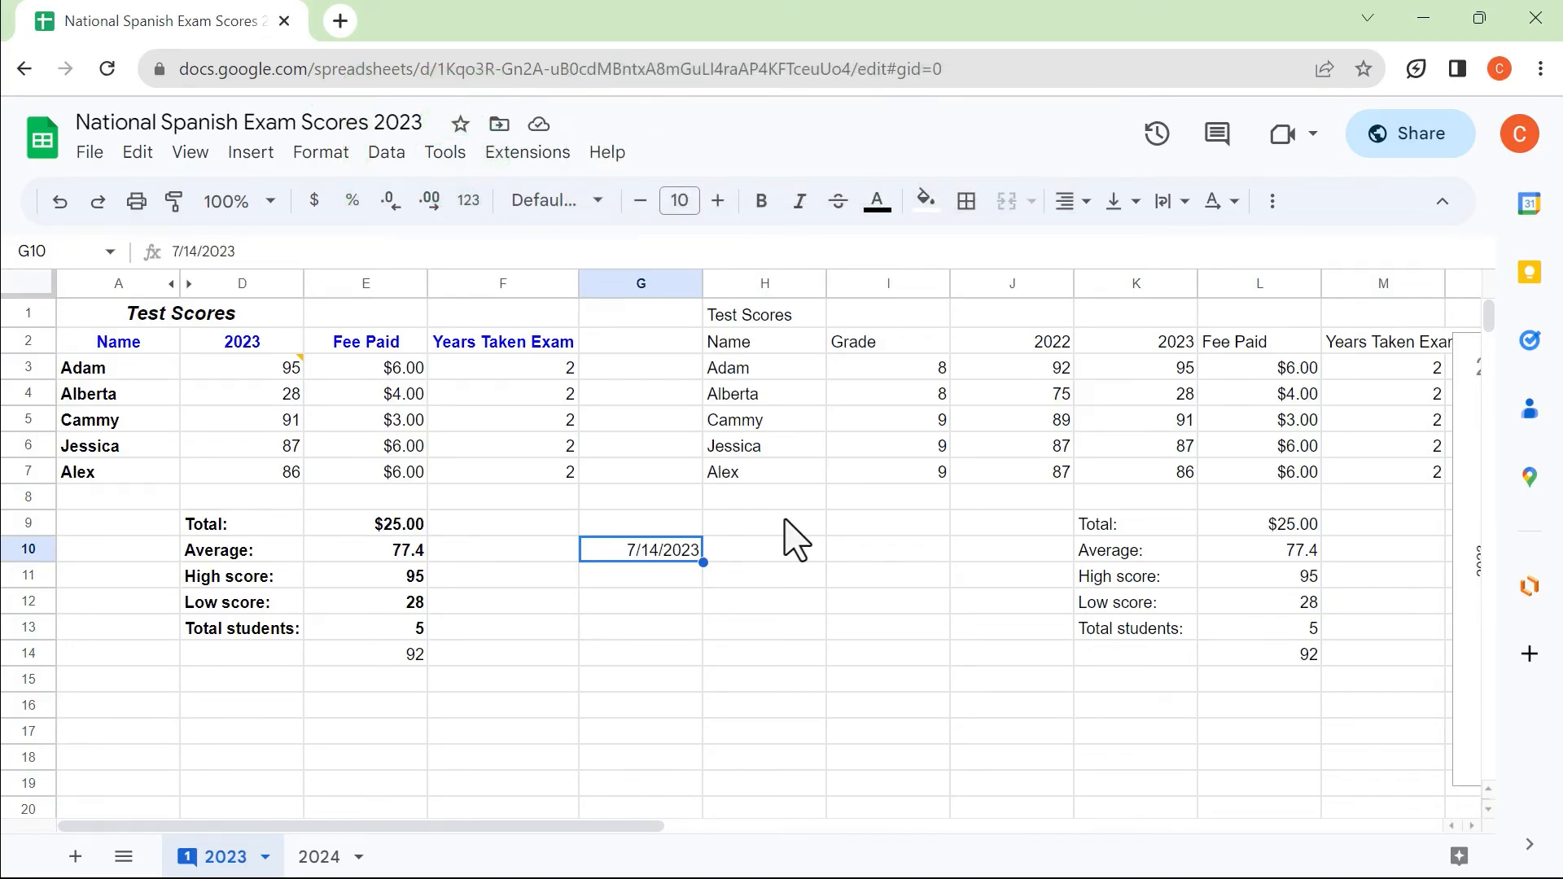
Insert the current time, 8:02:22 AM, in cell H10
click(776, 574)
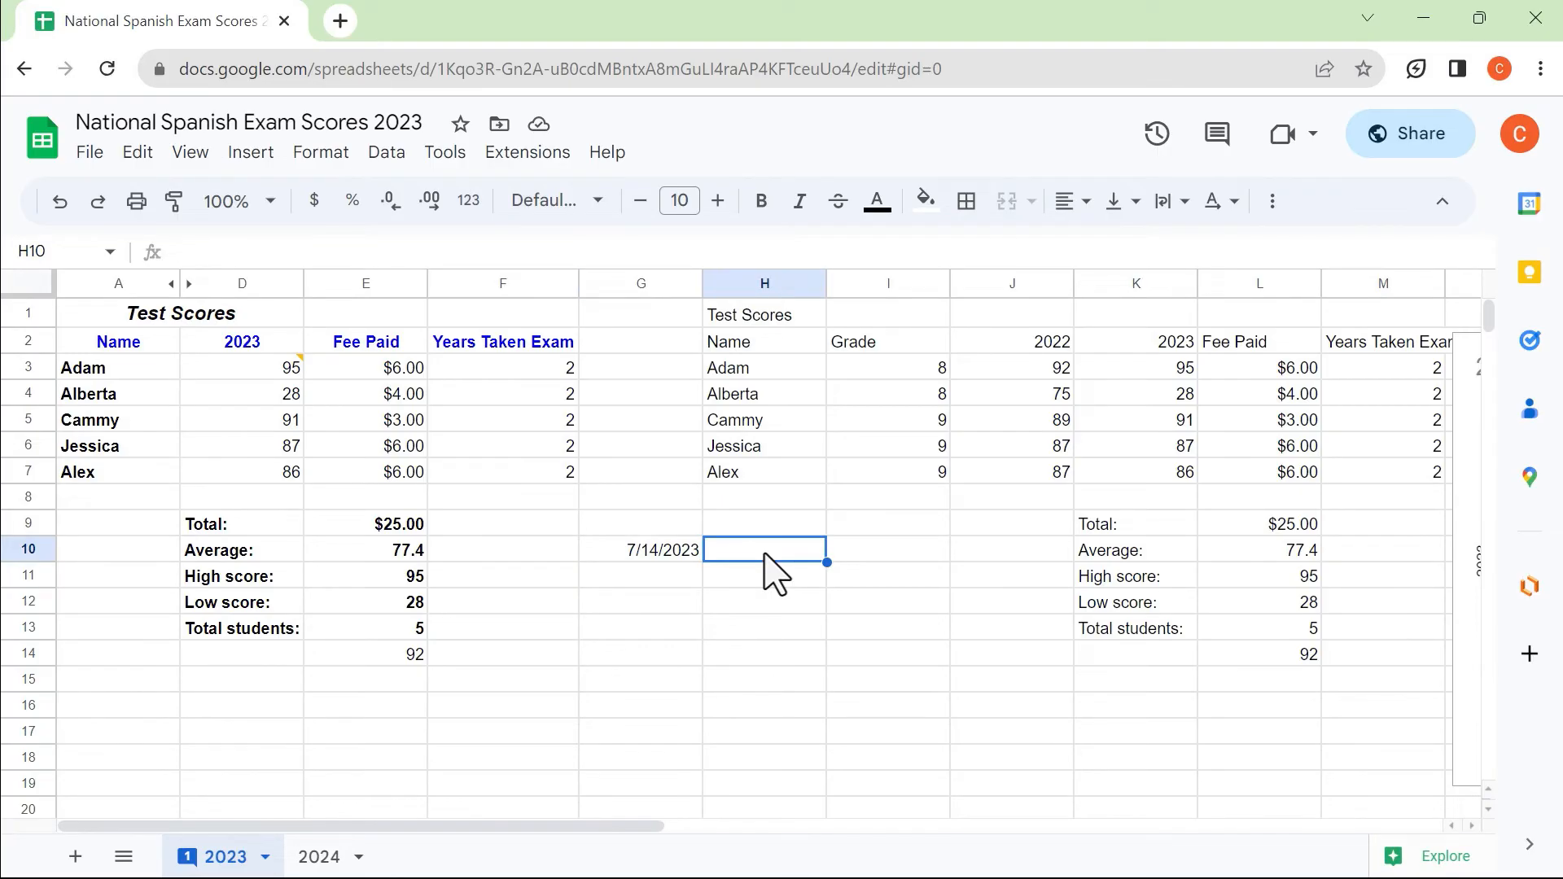
key(ctrl+shift+semicolon)
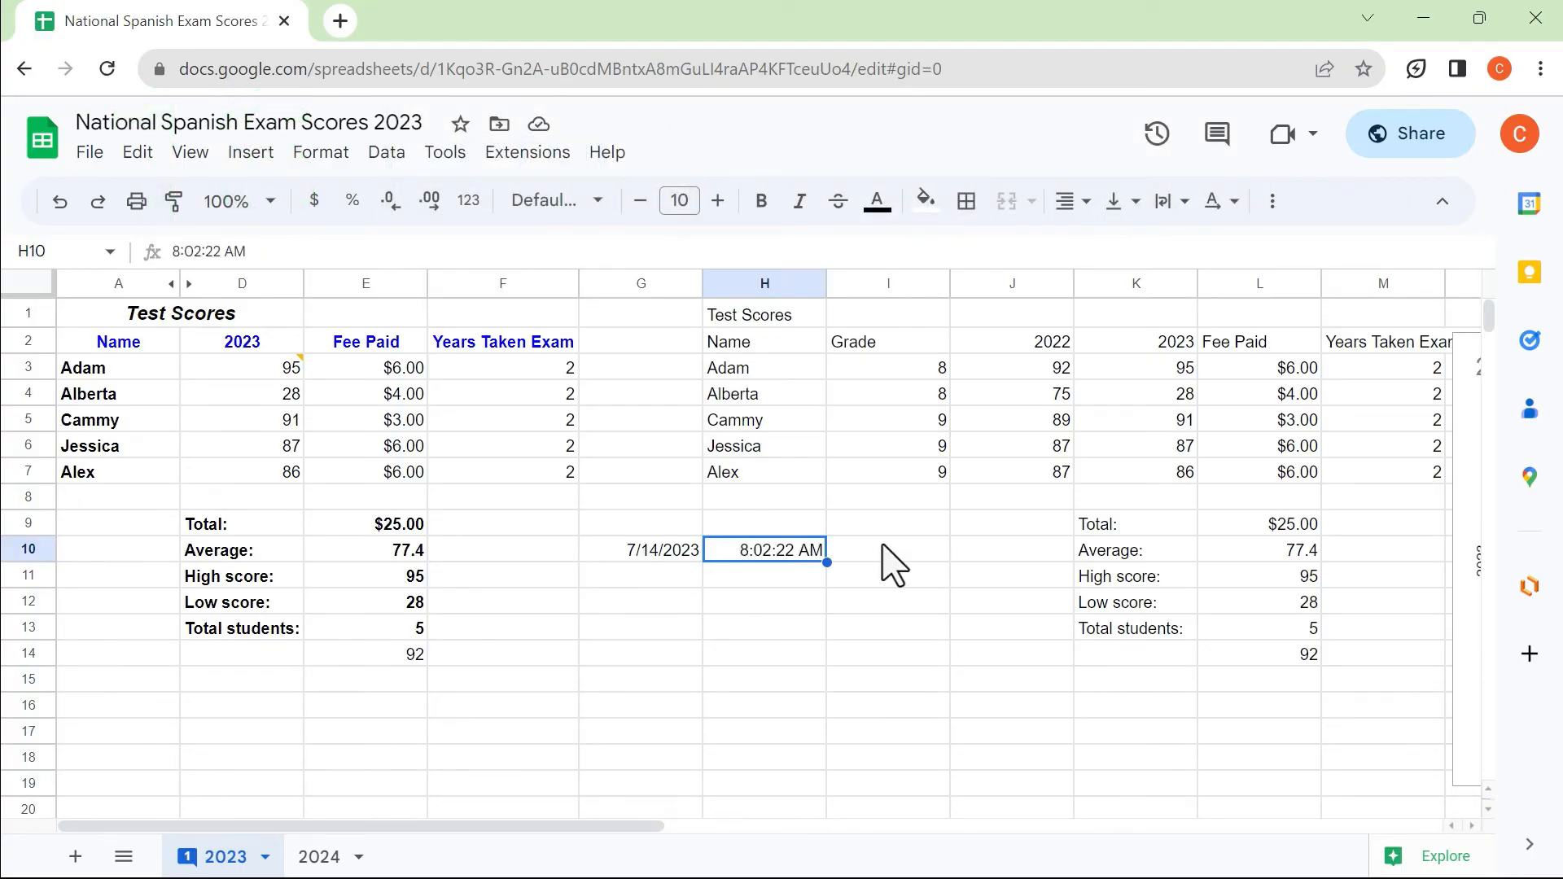
key(super)
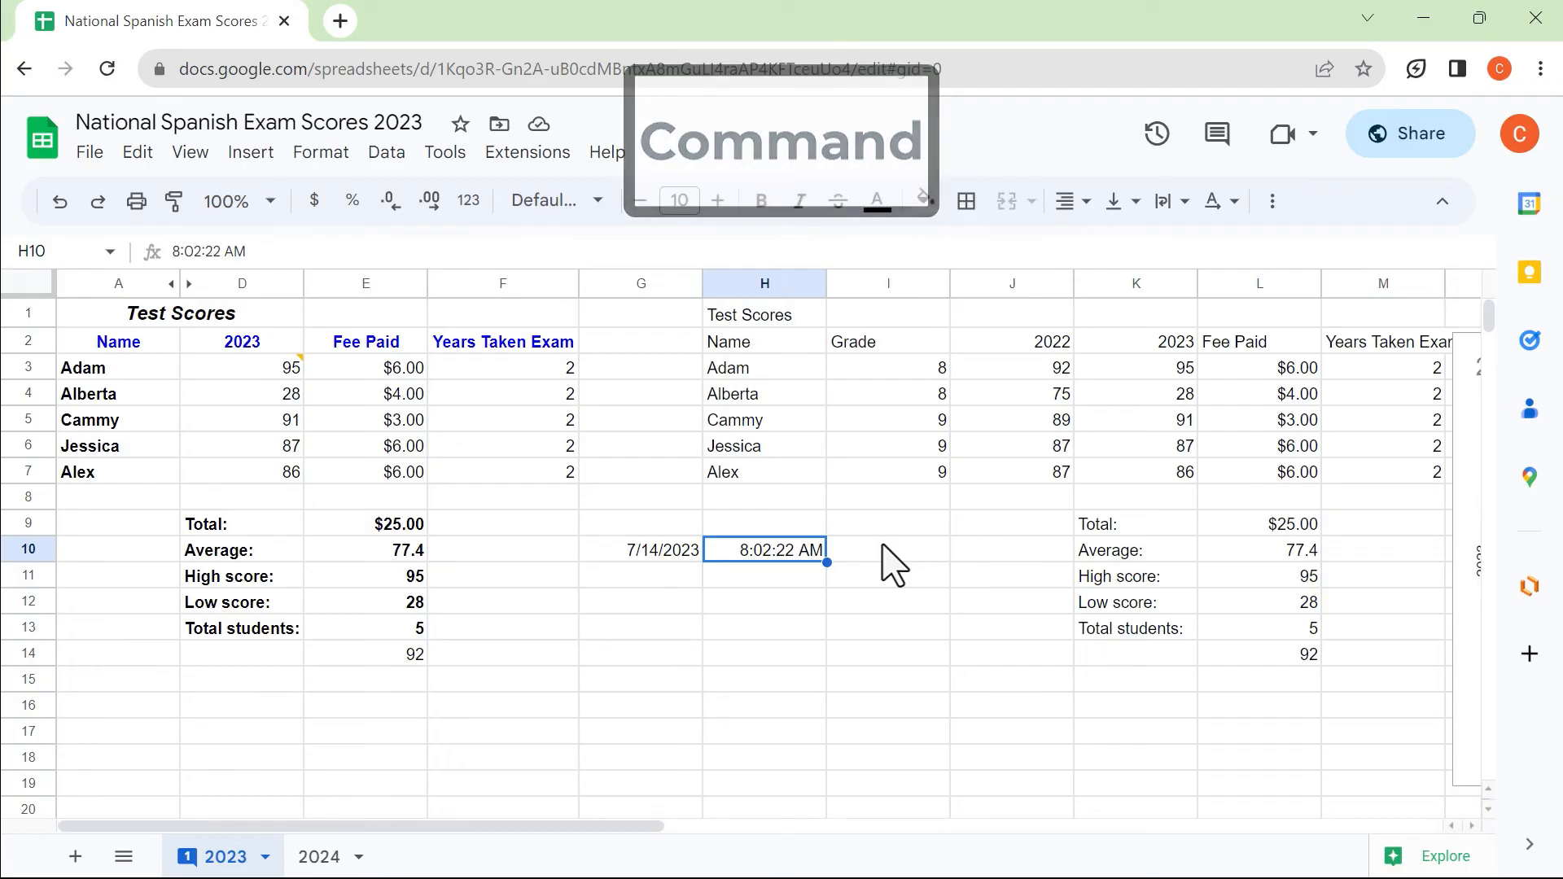
Switch from the 2023 sheet to the 2024 sheet and return to the 2023 sheet
drag(641, 652, 556, 638)
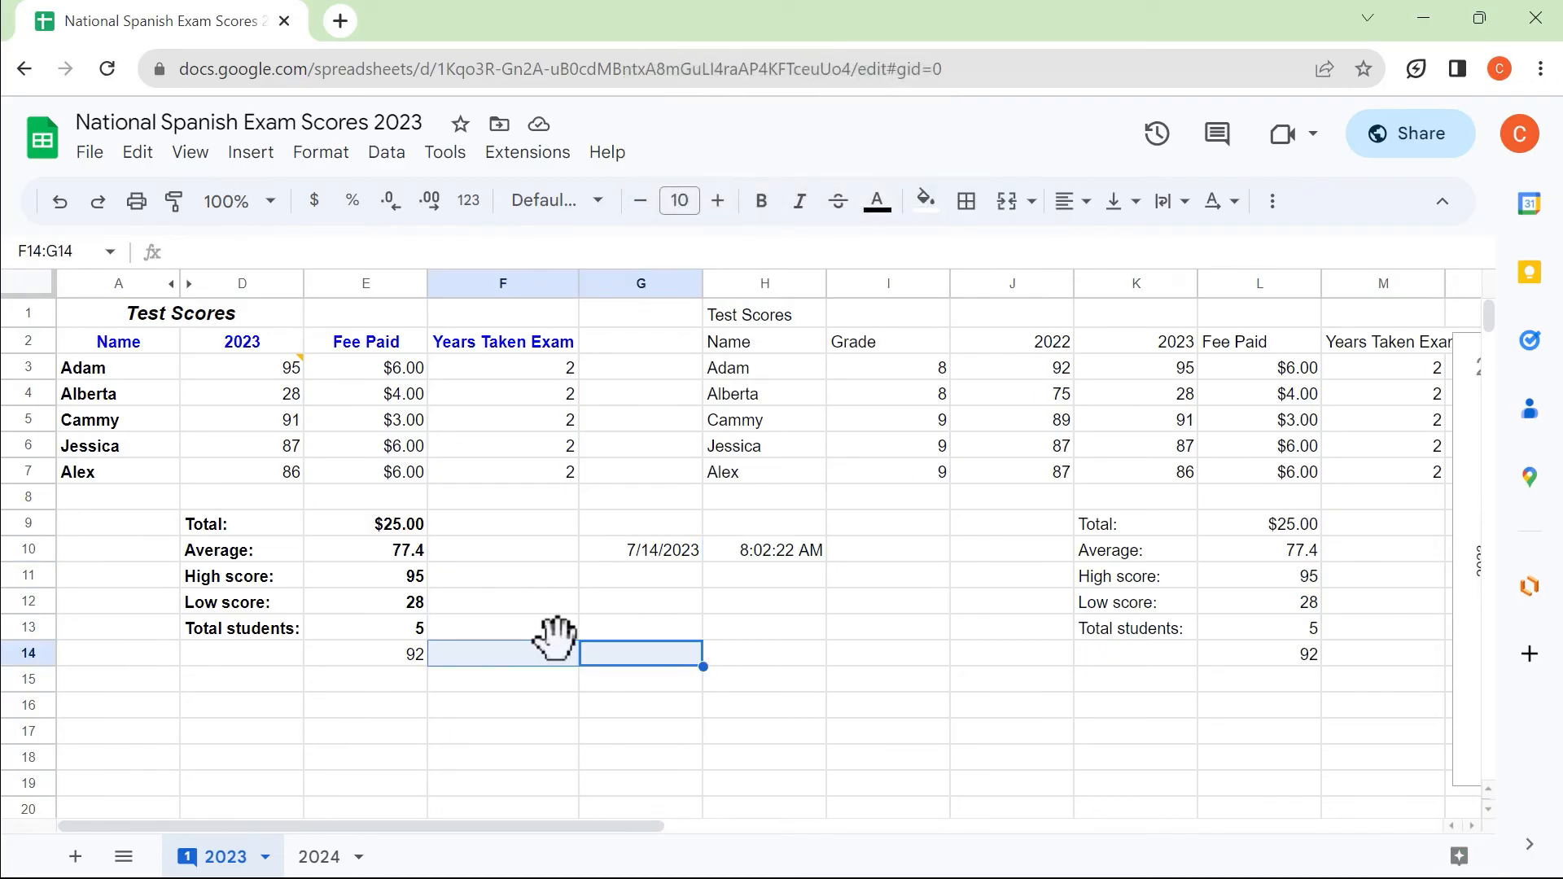
click(496, 684)
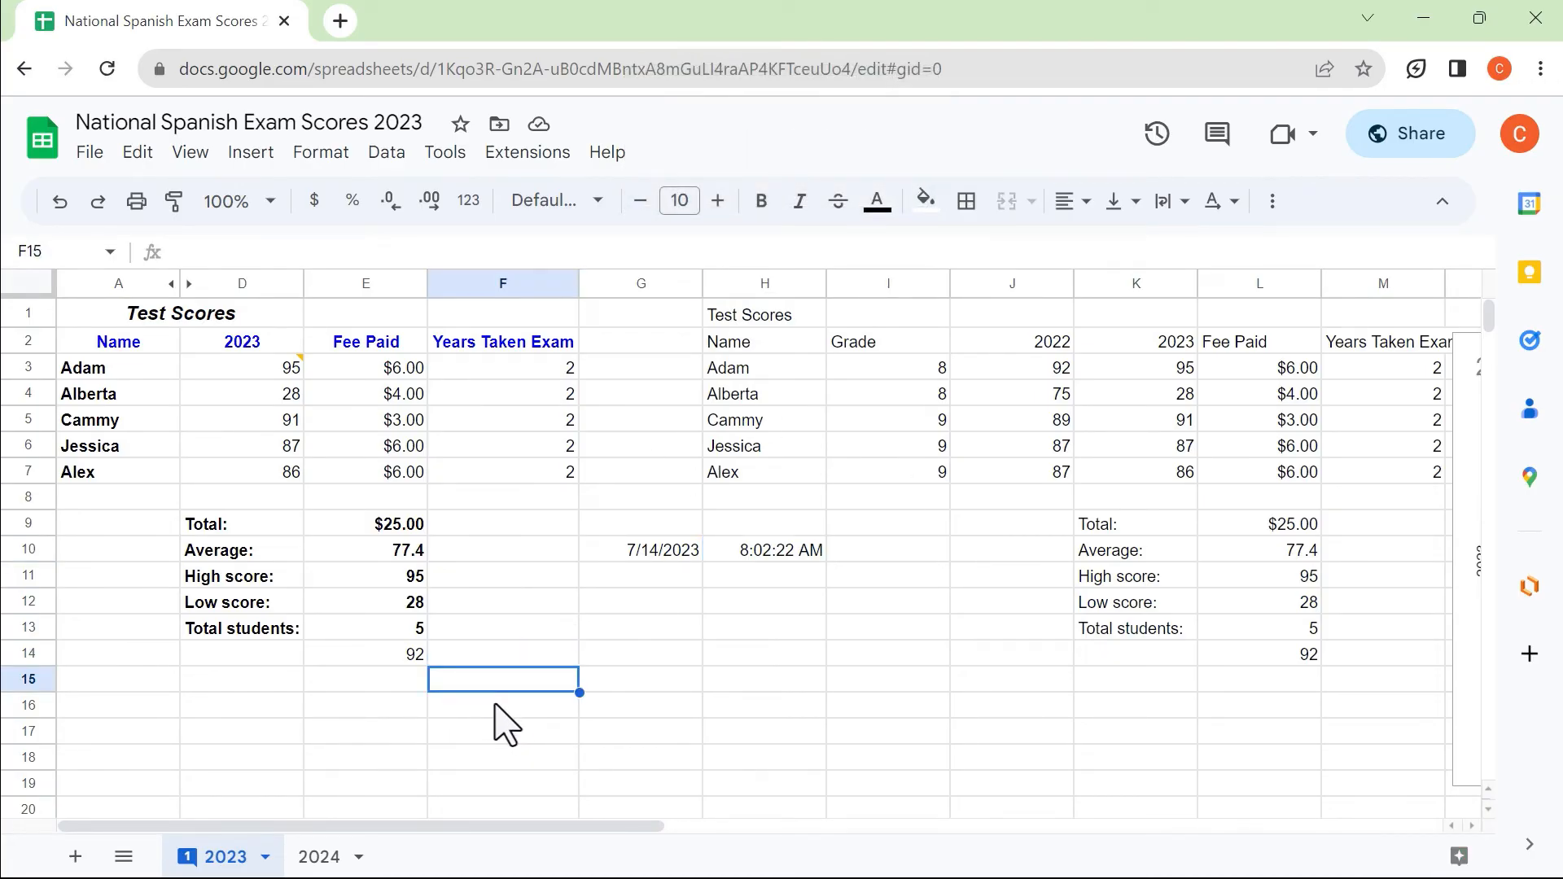
key(alt+Down)
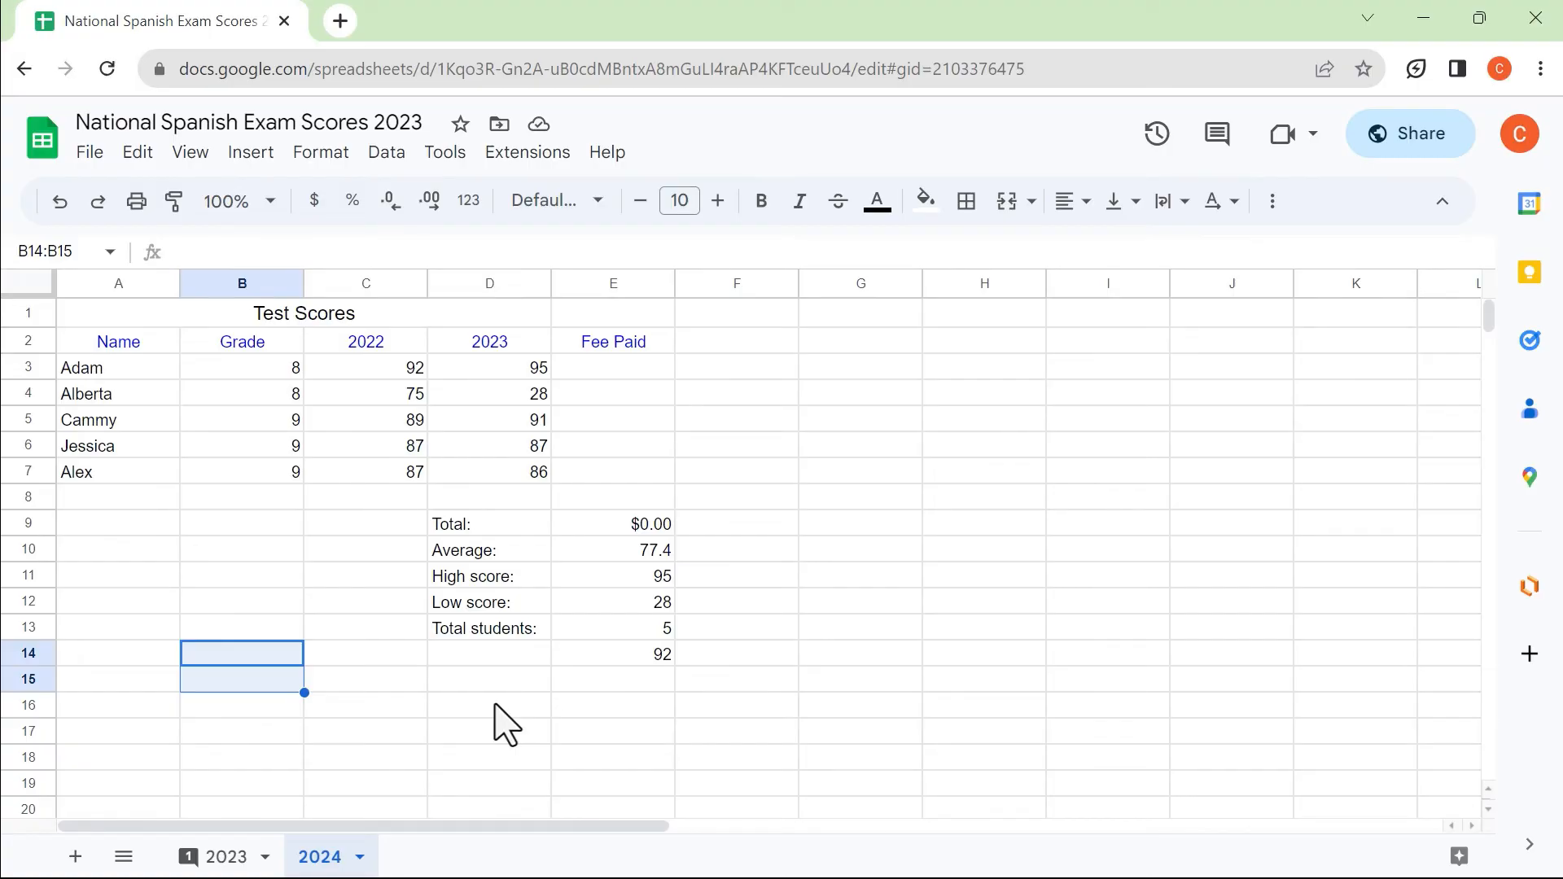
key(alt+Up)
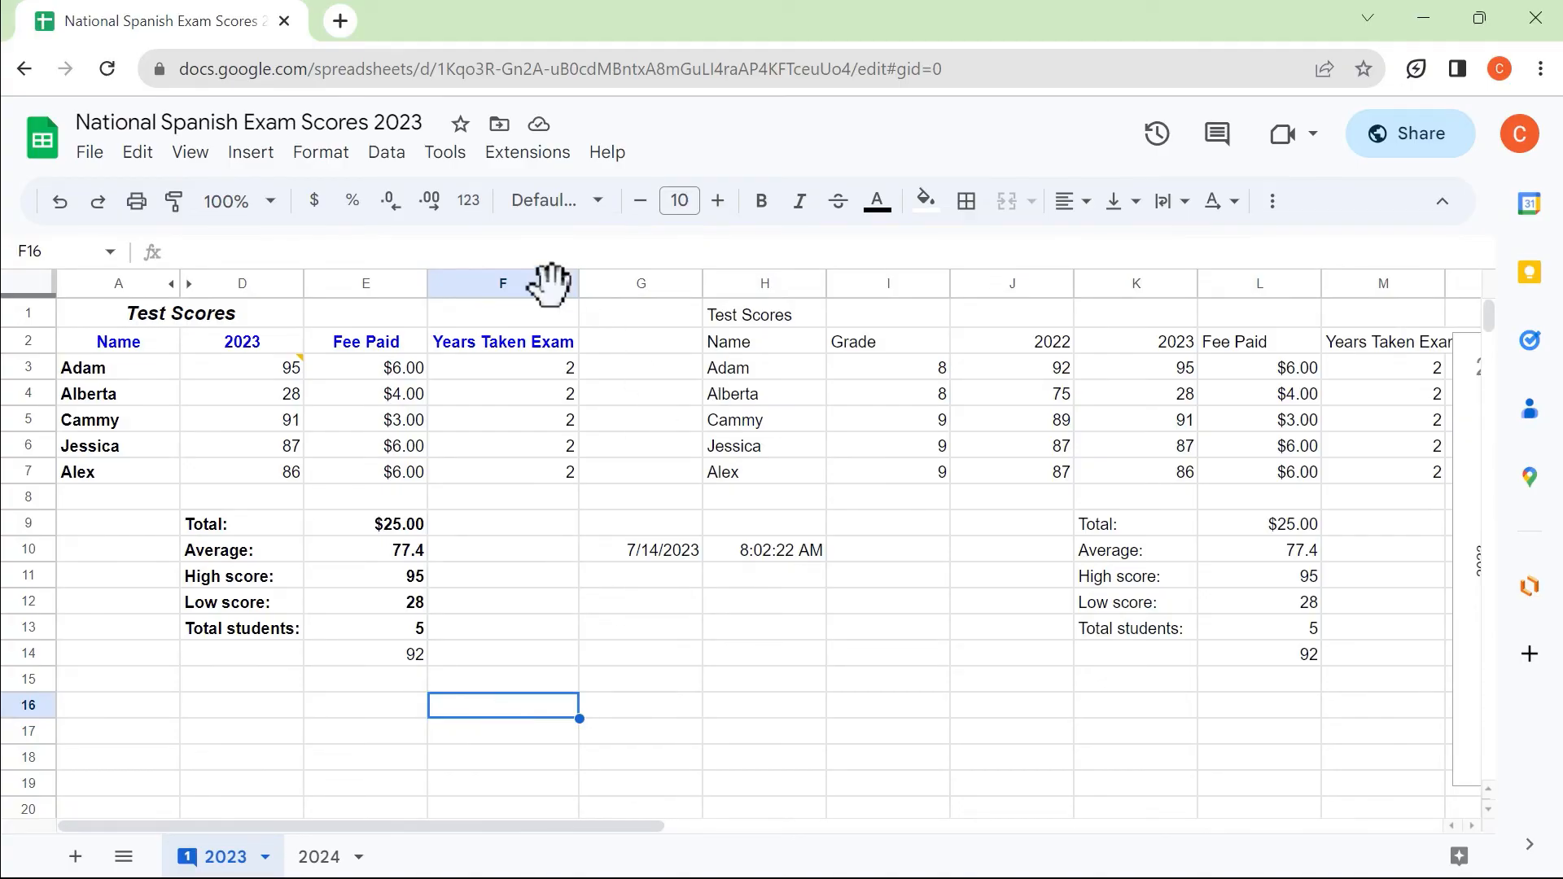
Add four blank sheets, Sheet4 to Sheet7, between the 2023 and 2024 sheets
click(947, 604)
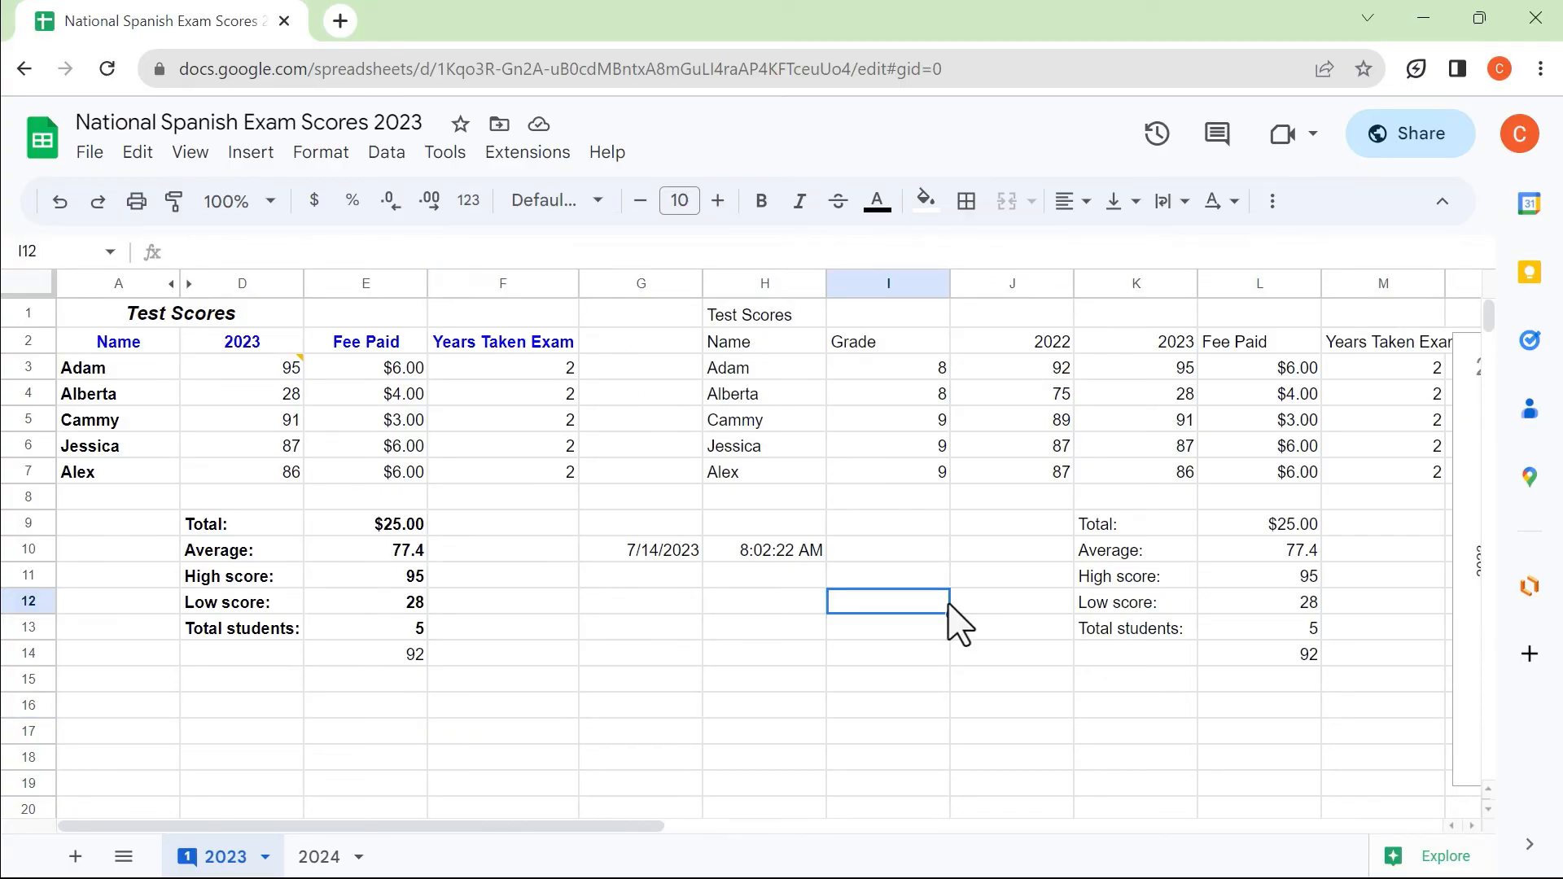
key(shift+F11)
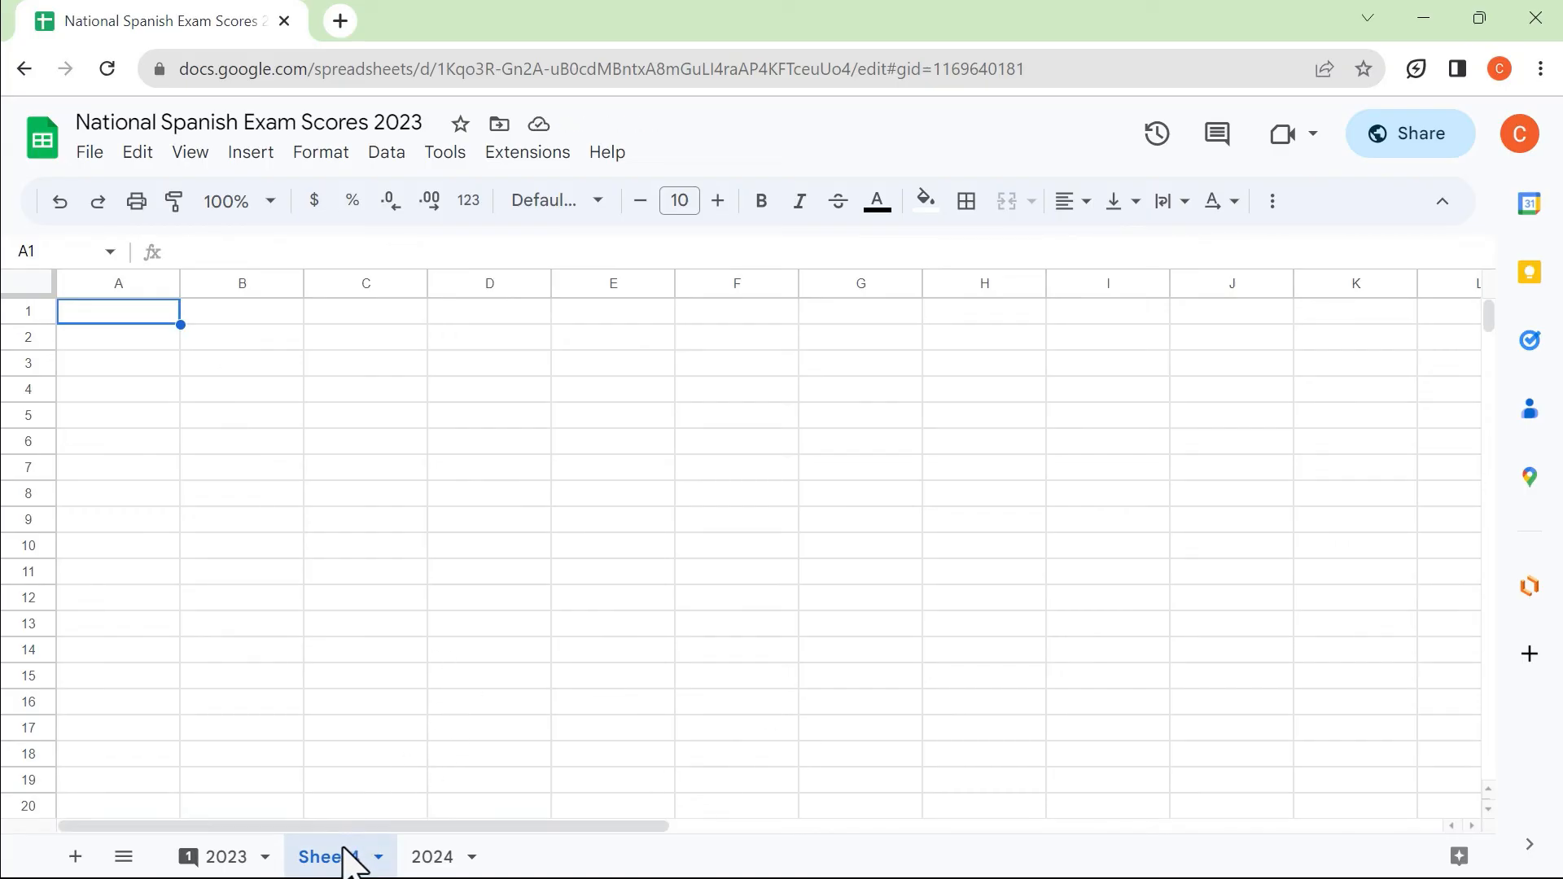
key(shift+F11)
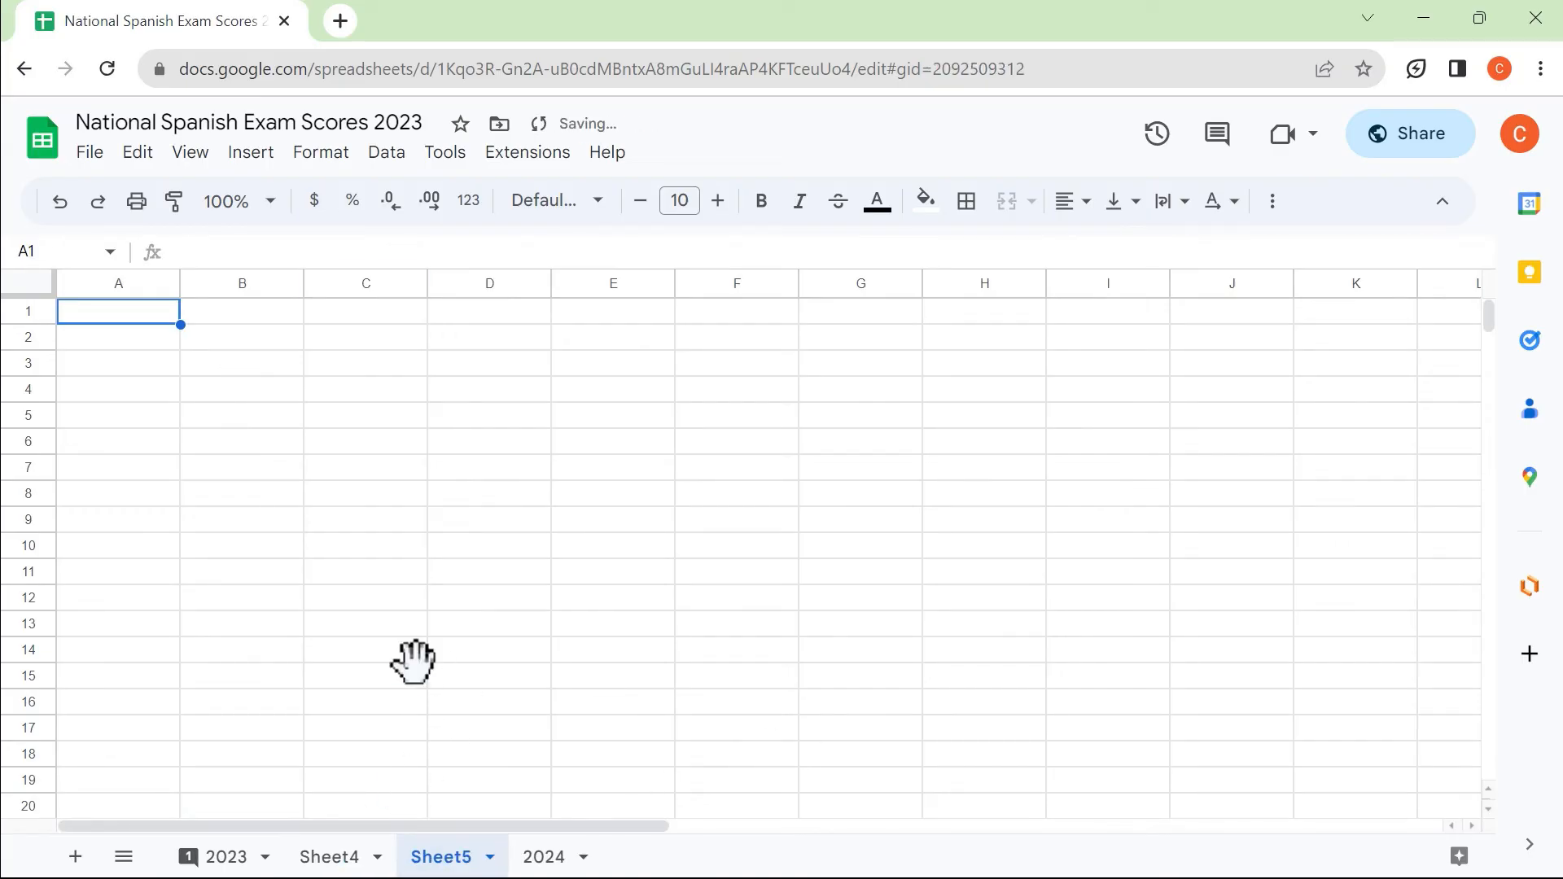
key(shift+F11)
key(shift+F11)
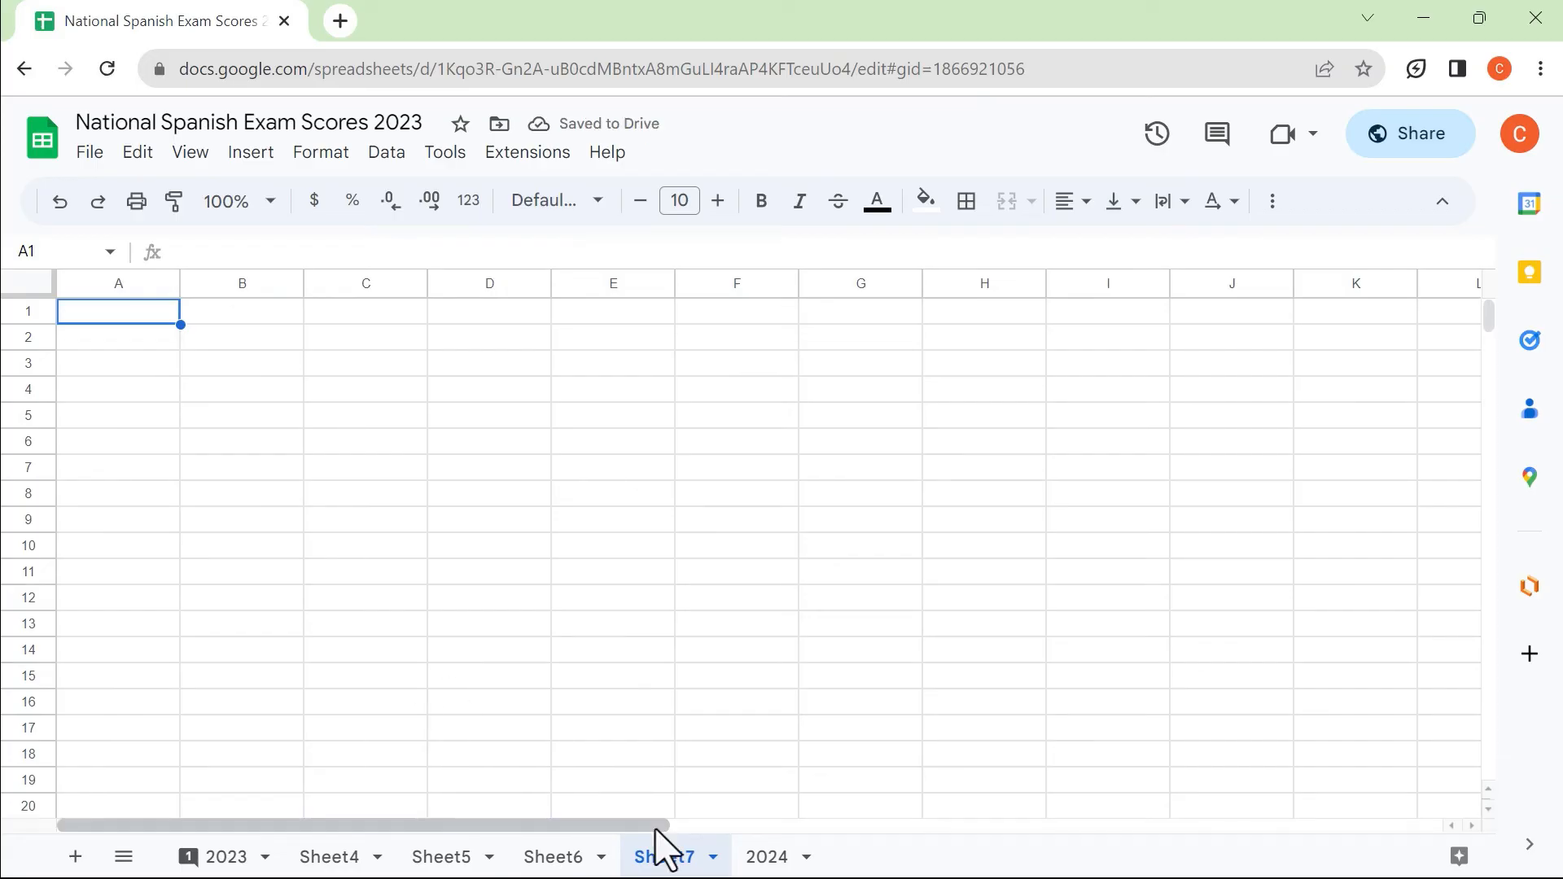
On the 2023 sheet, fill the first fee of $6.00 down through the Fee Paid range E3:E7
drag(367, 368, 399, 480)
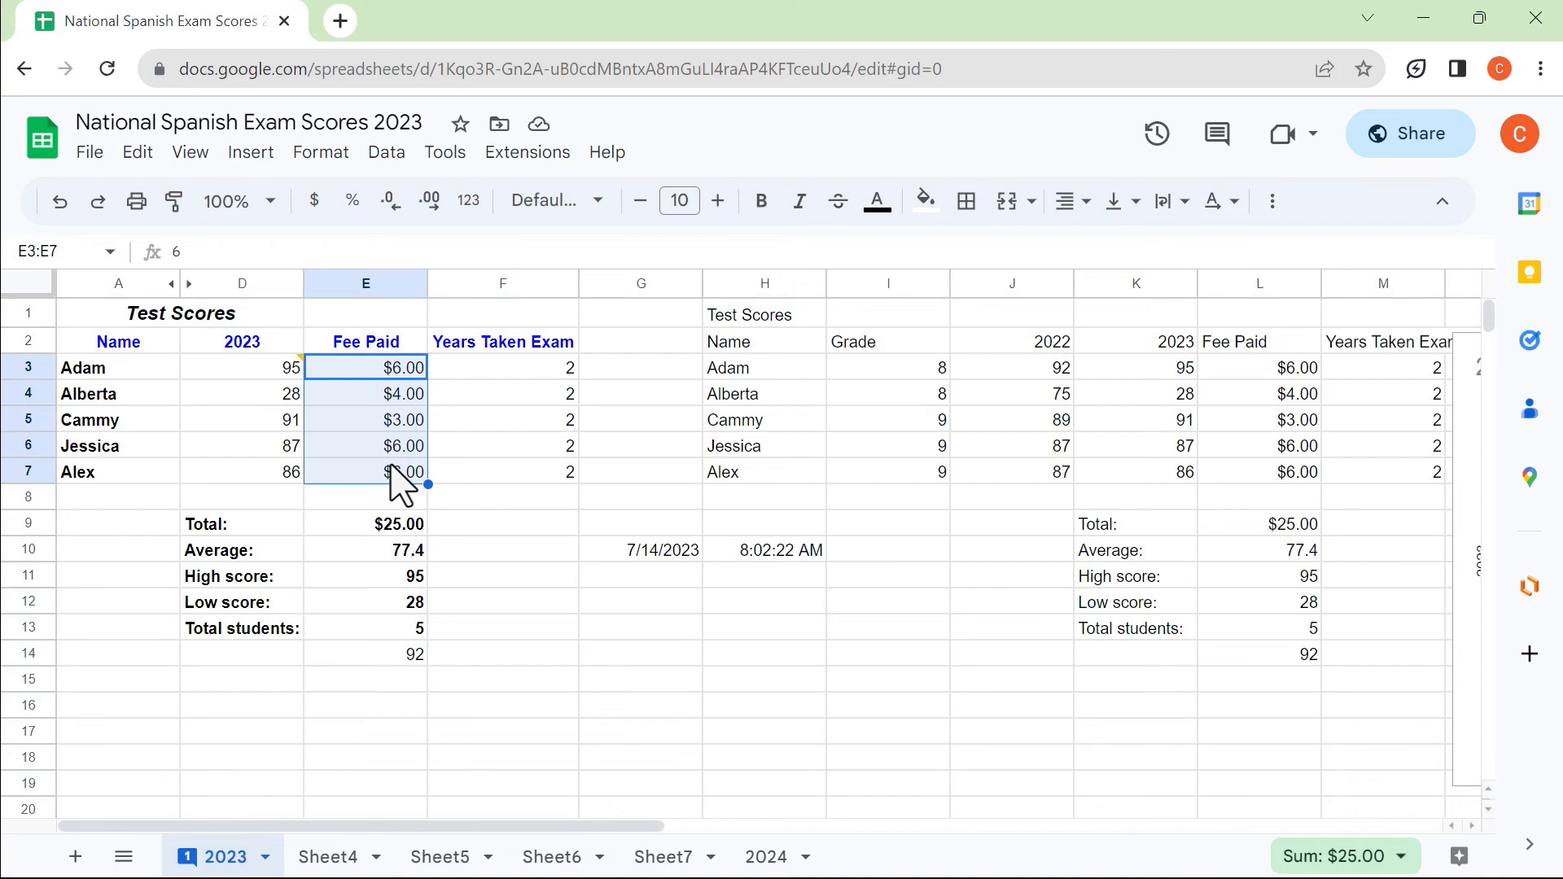
key(ctrl+d)
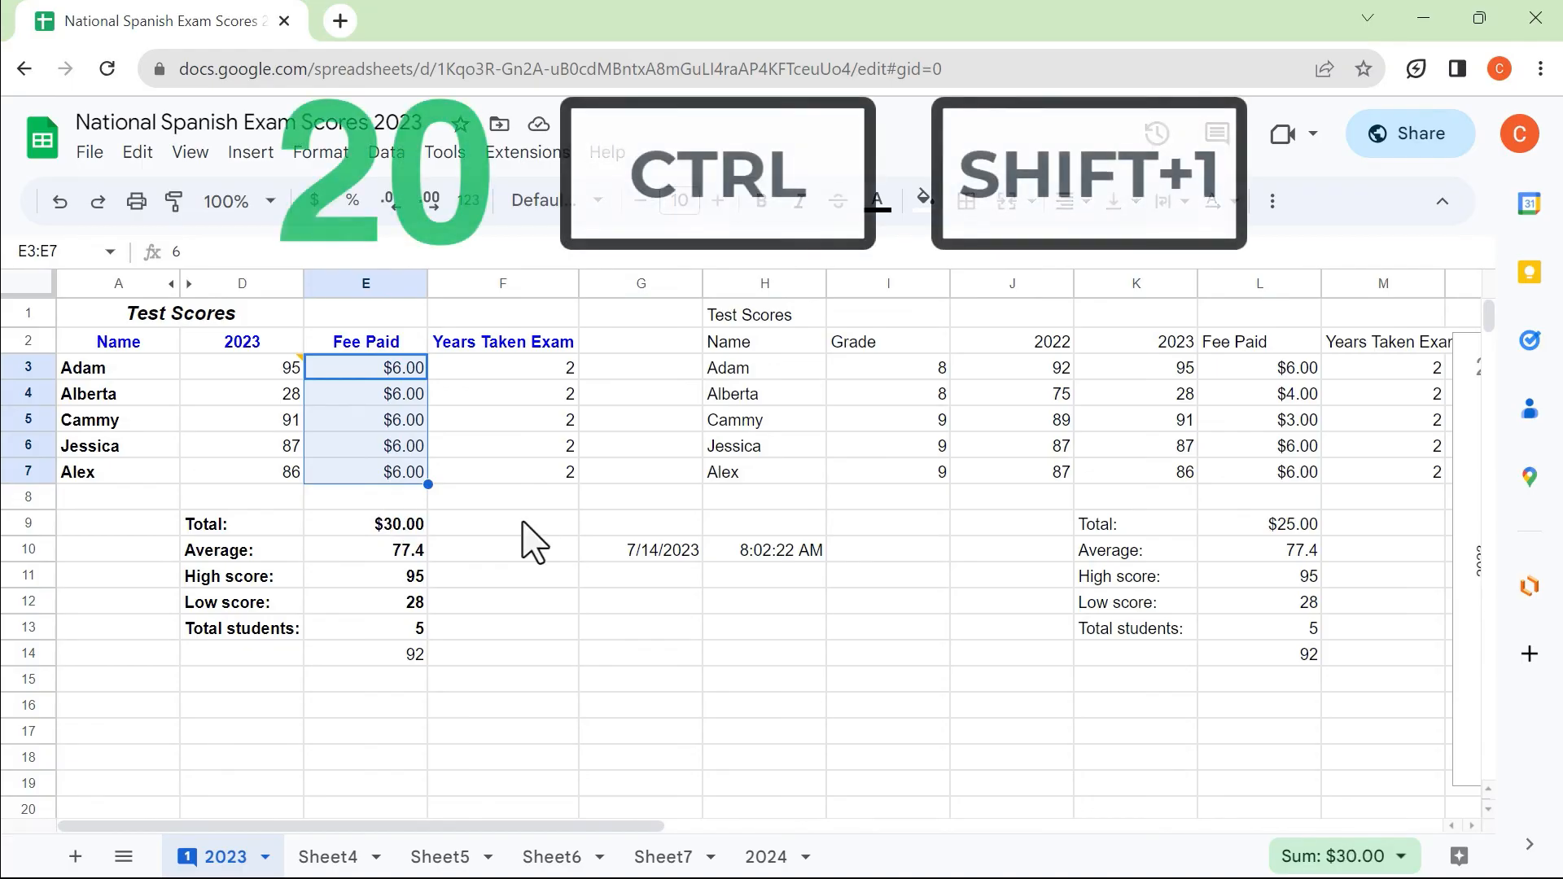
Try the number, time, date, currency and percent formats in turn on the Fee Paid range E3:E7
key(ctrl+shift+1)
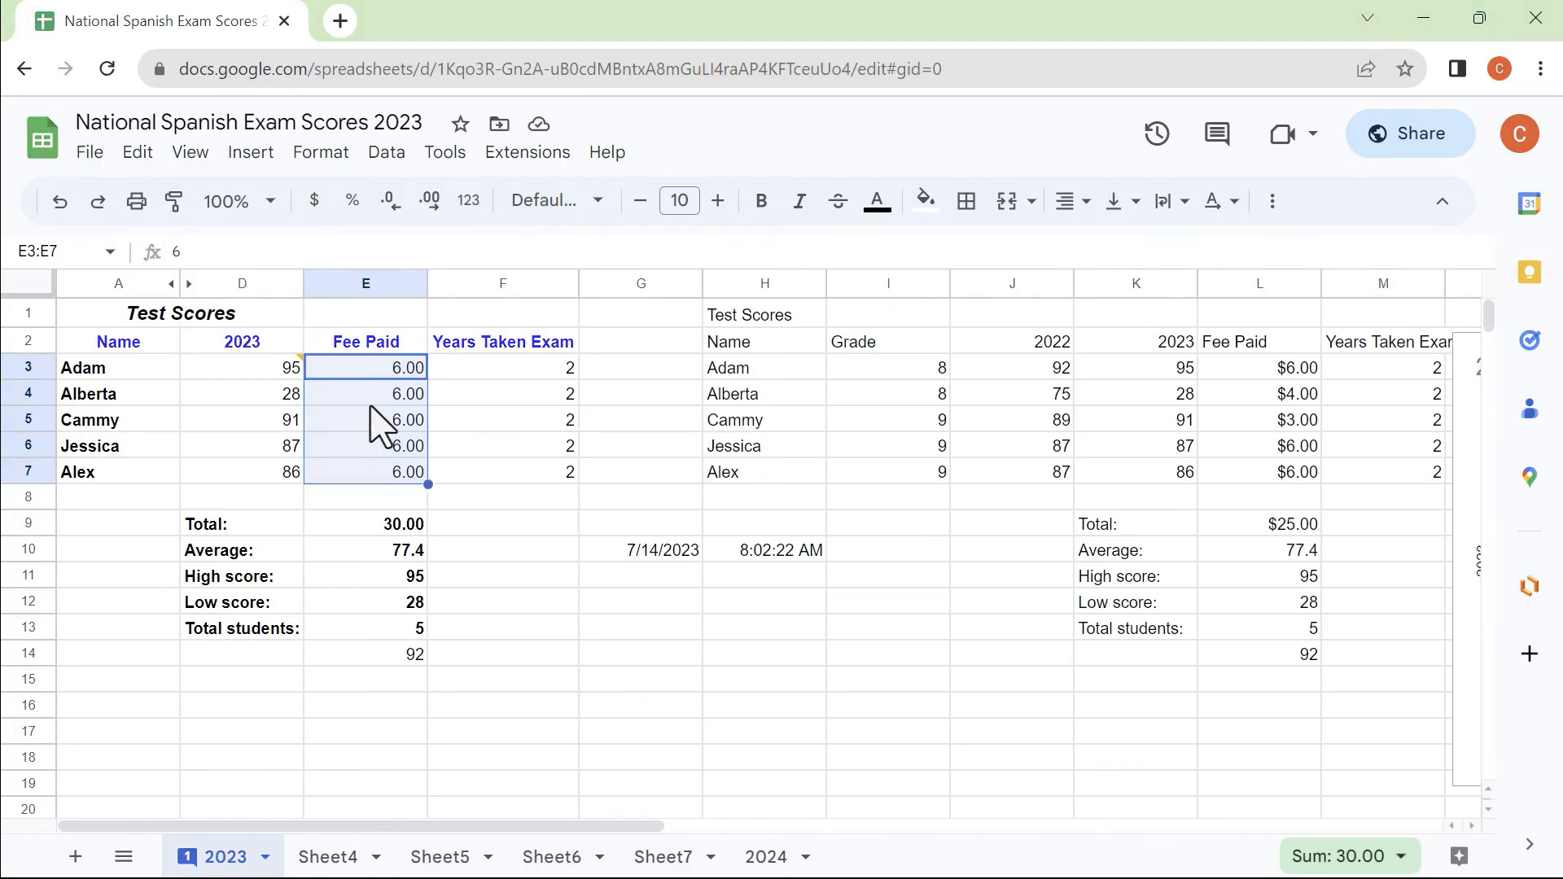
key(ctrl+shift+2)
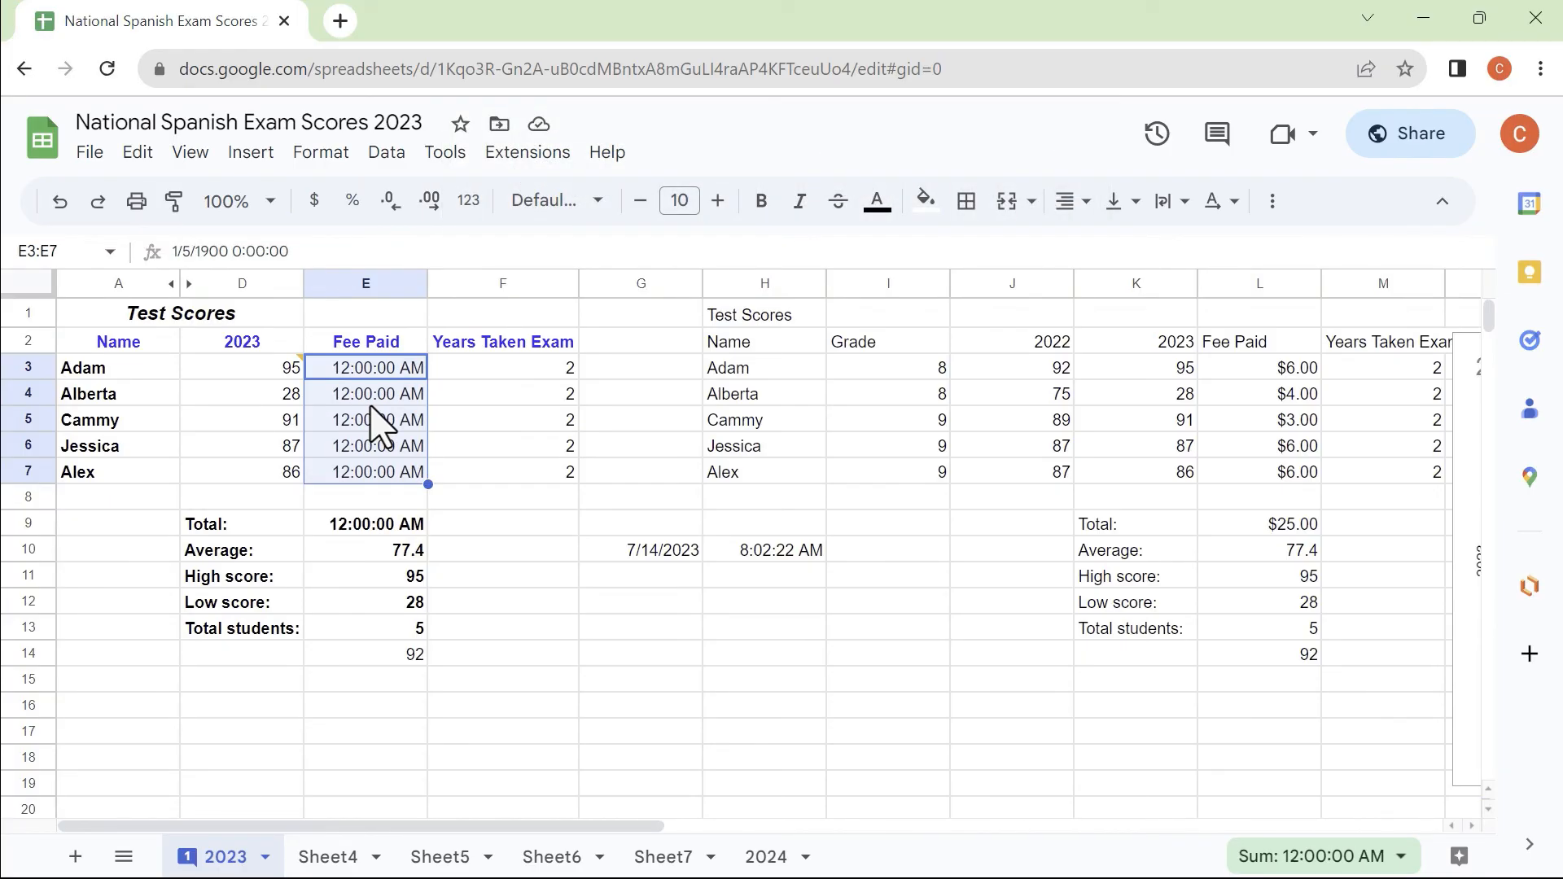
key(ctrl+shift+3)
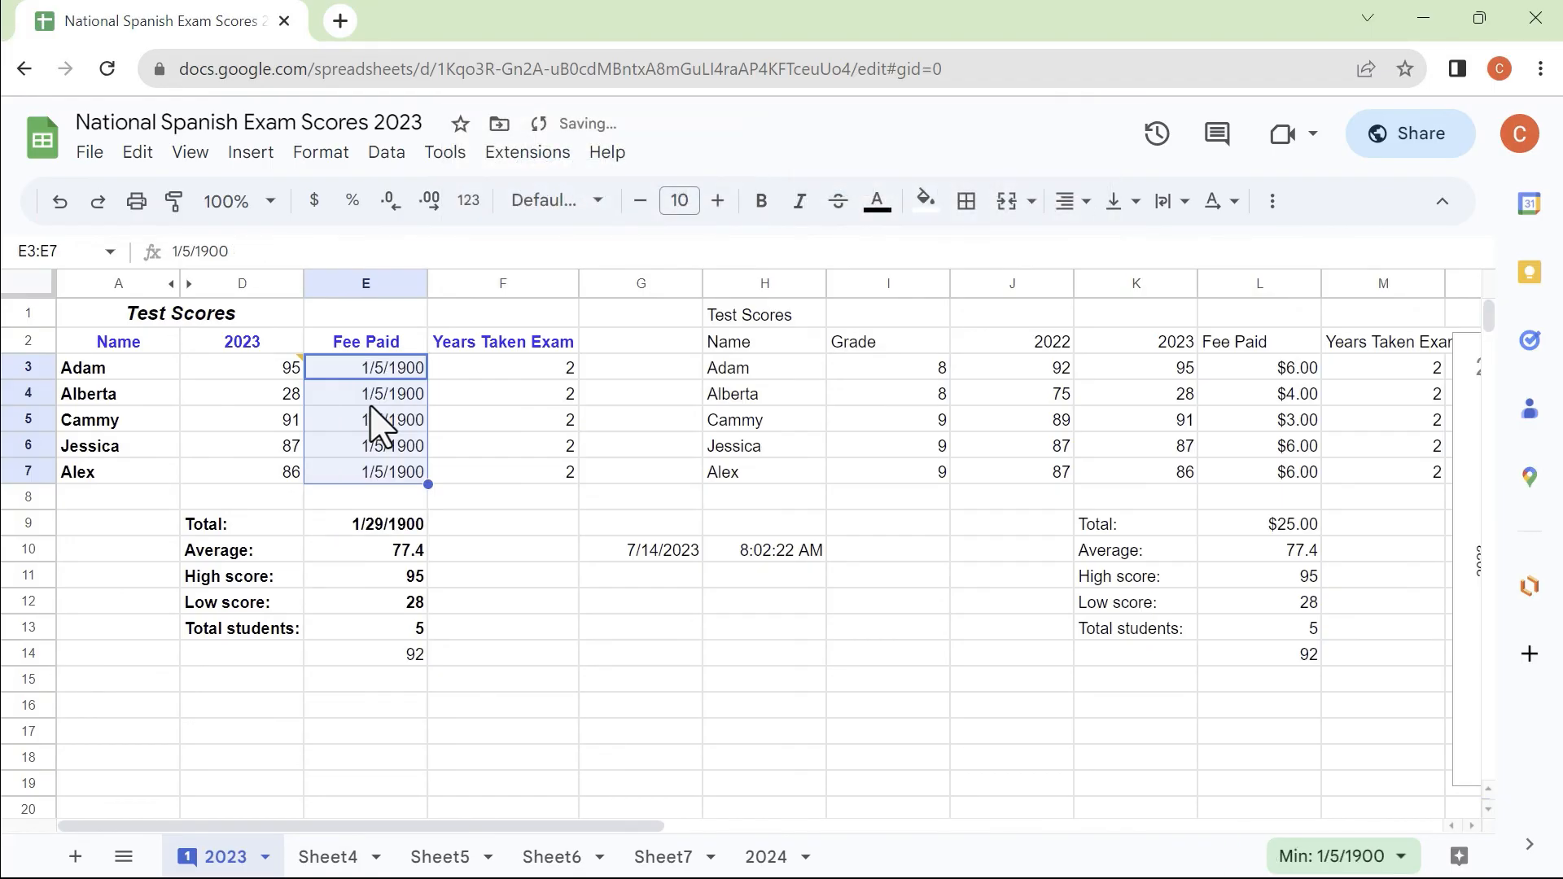
key(ctrl+shift+4)
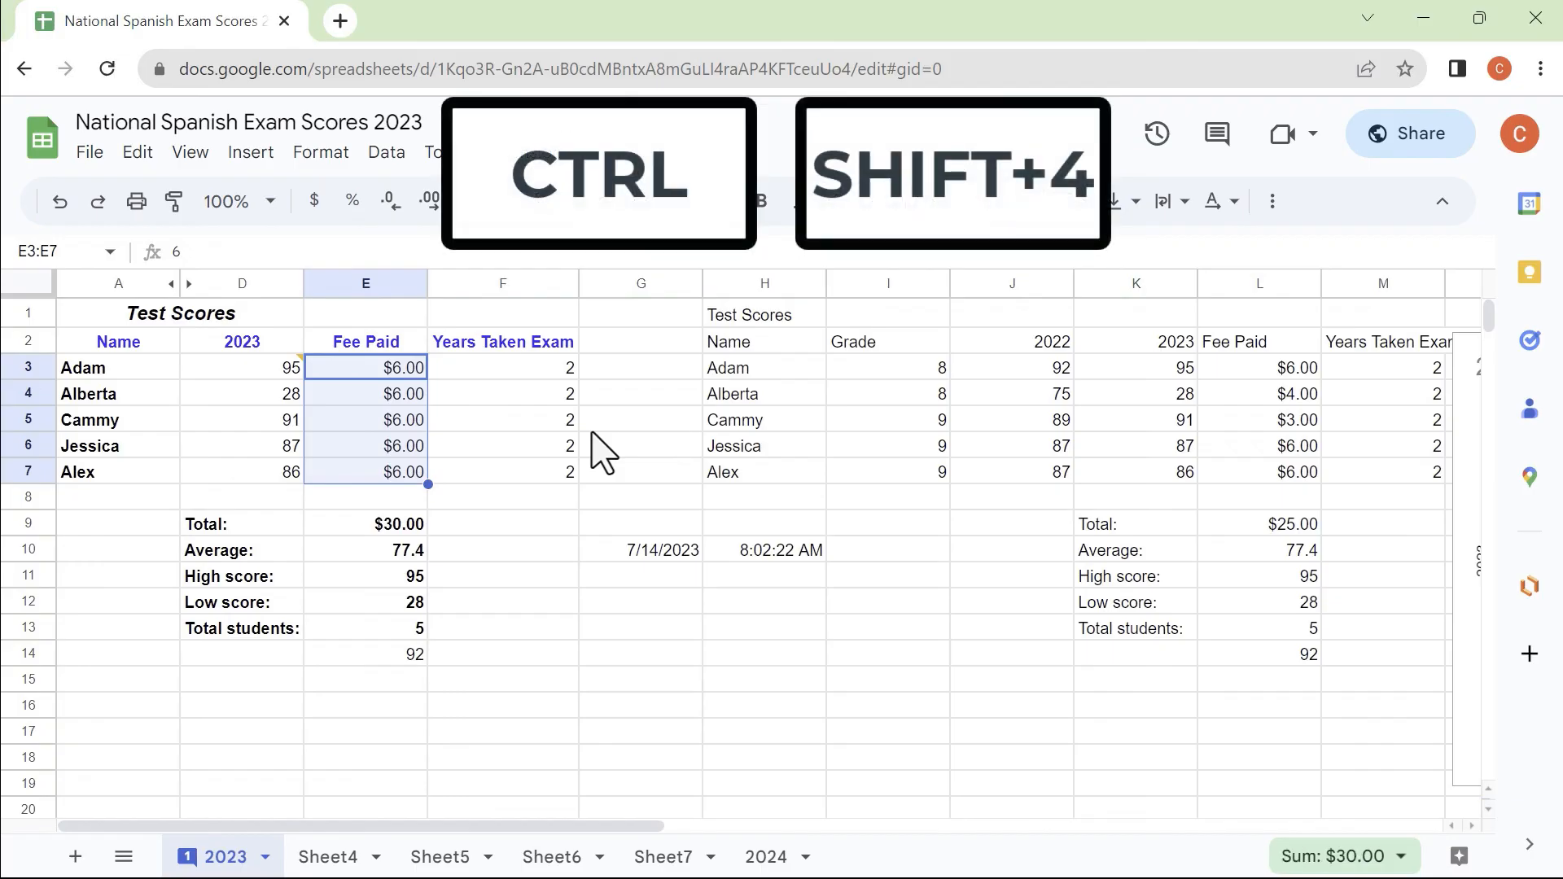
key(ctrl+shift+5)
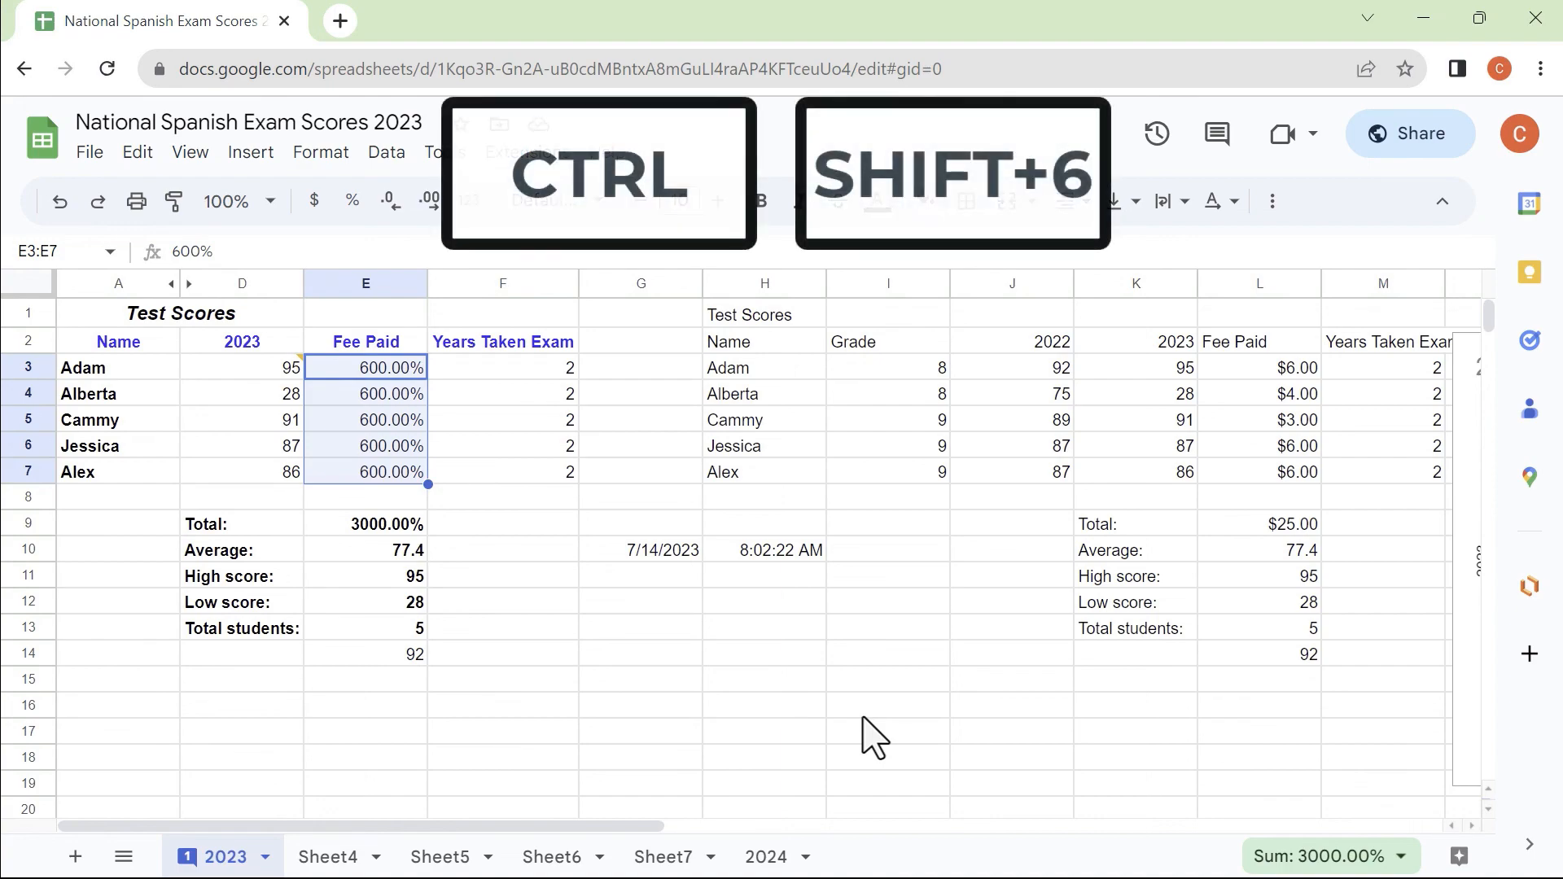
Format the Fee Paid values in E3:E7 in scientific notation
key(ctrl+shift+6)
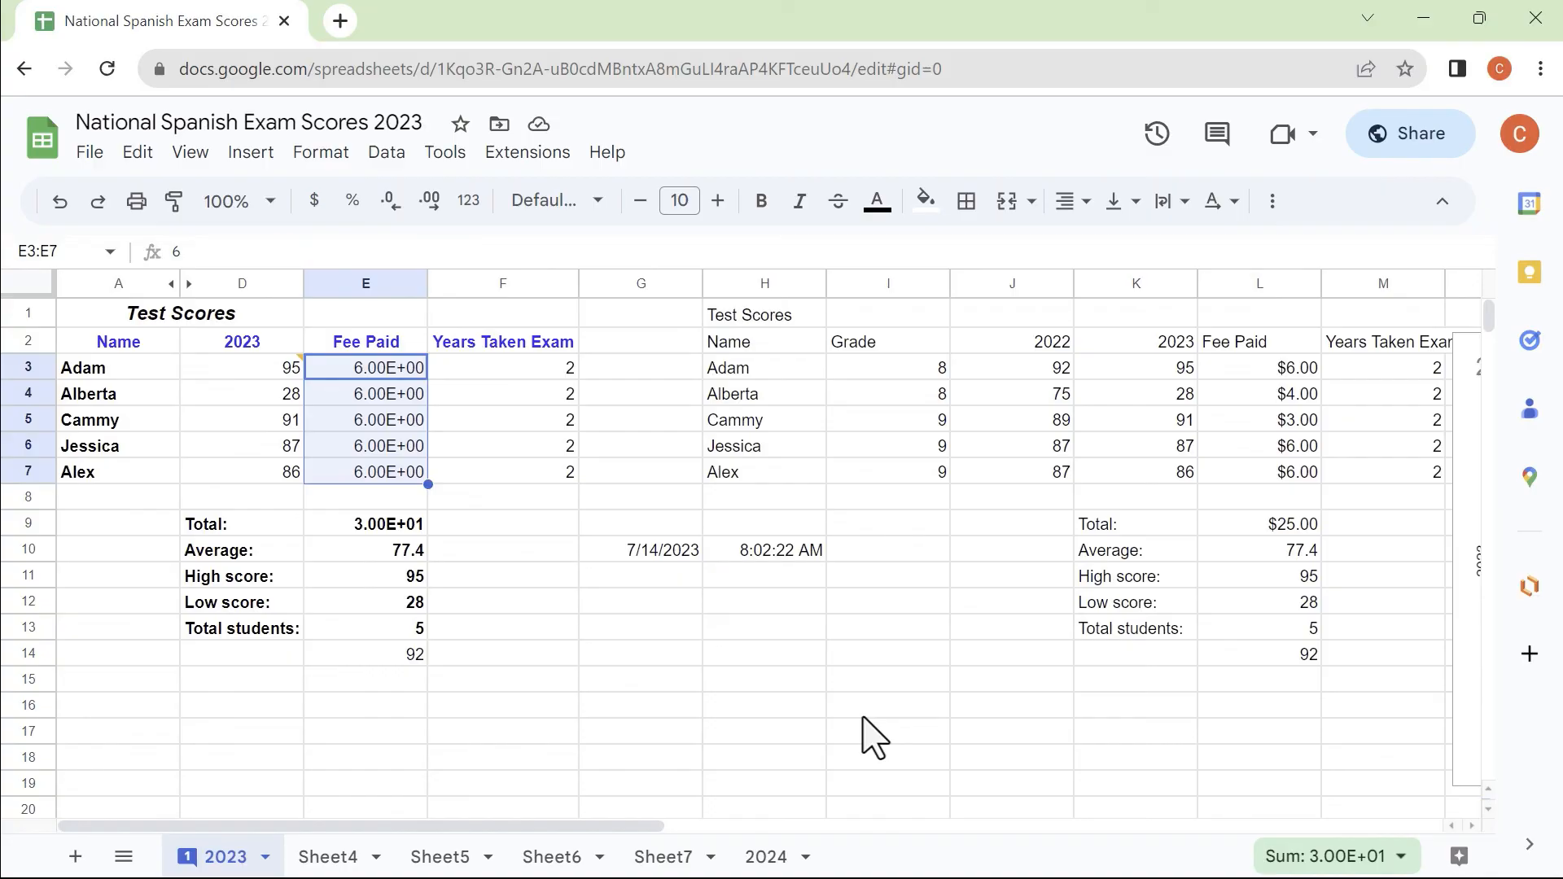
click(870, 657)
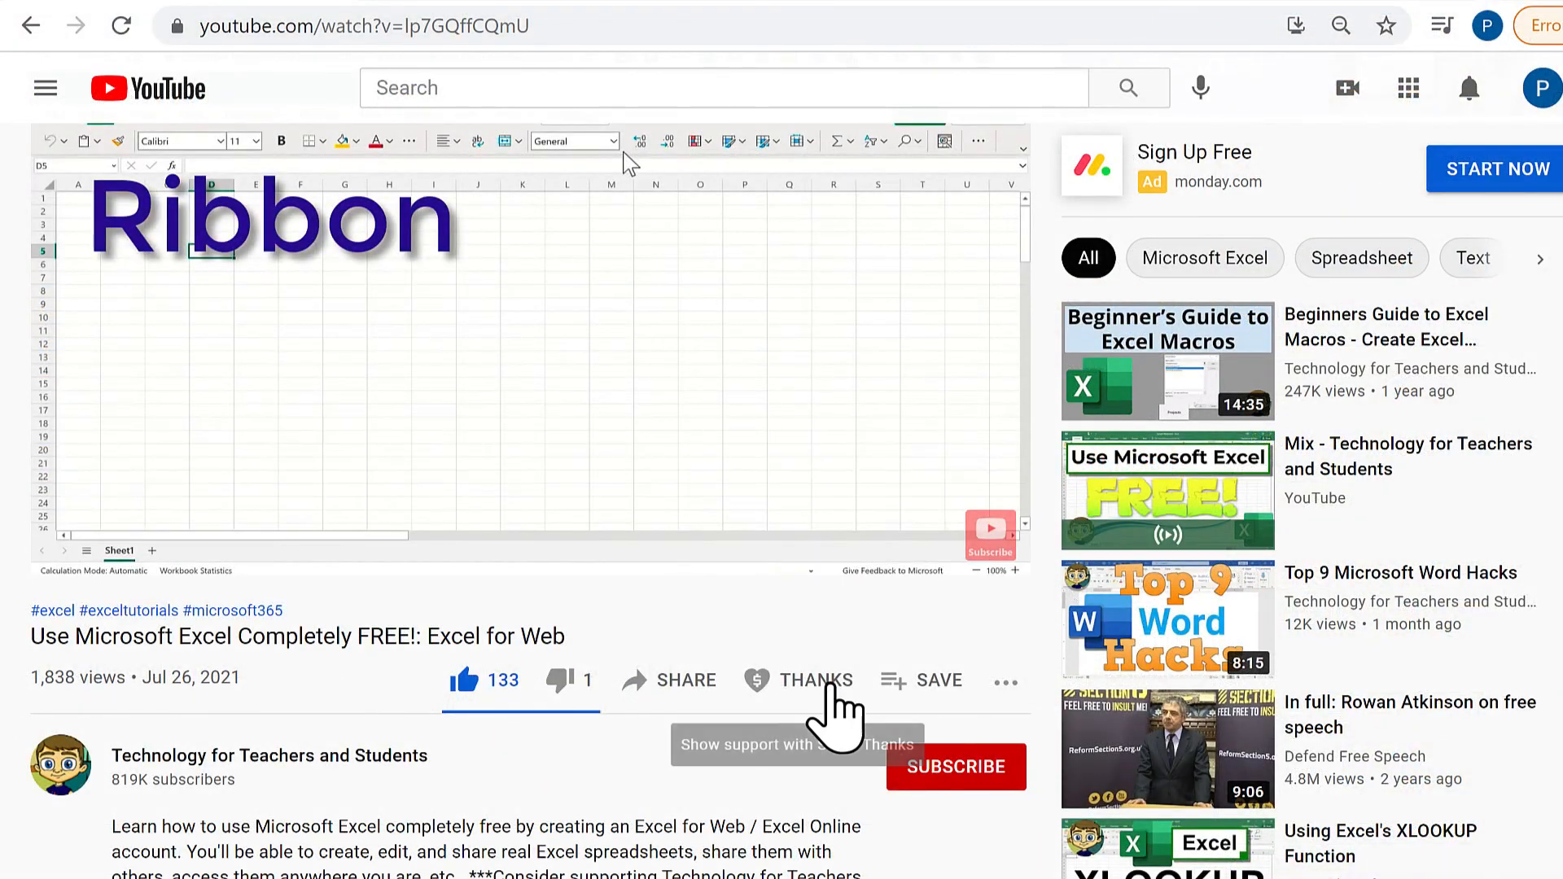
Switch to YouTube and open the Super Thanks options for the "Use Microsoft Excel Completely FREE!" video
click(831, 688)
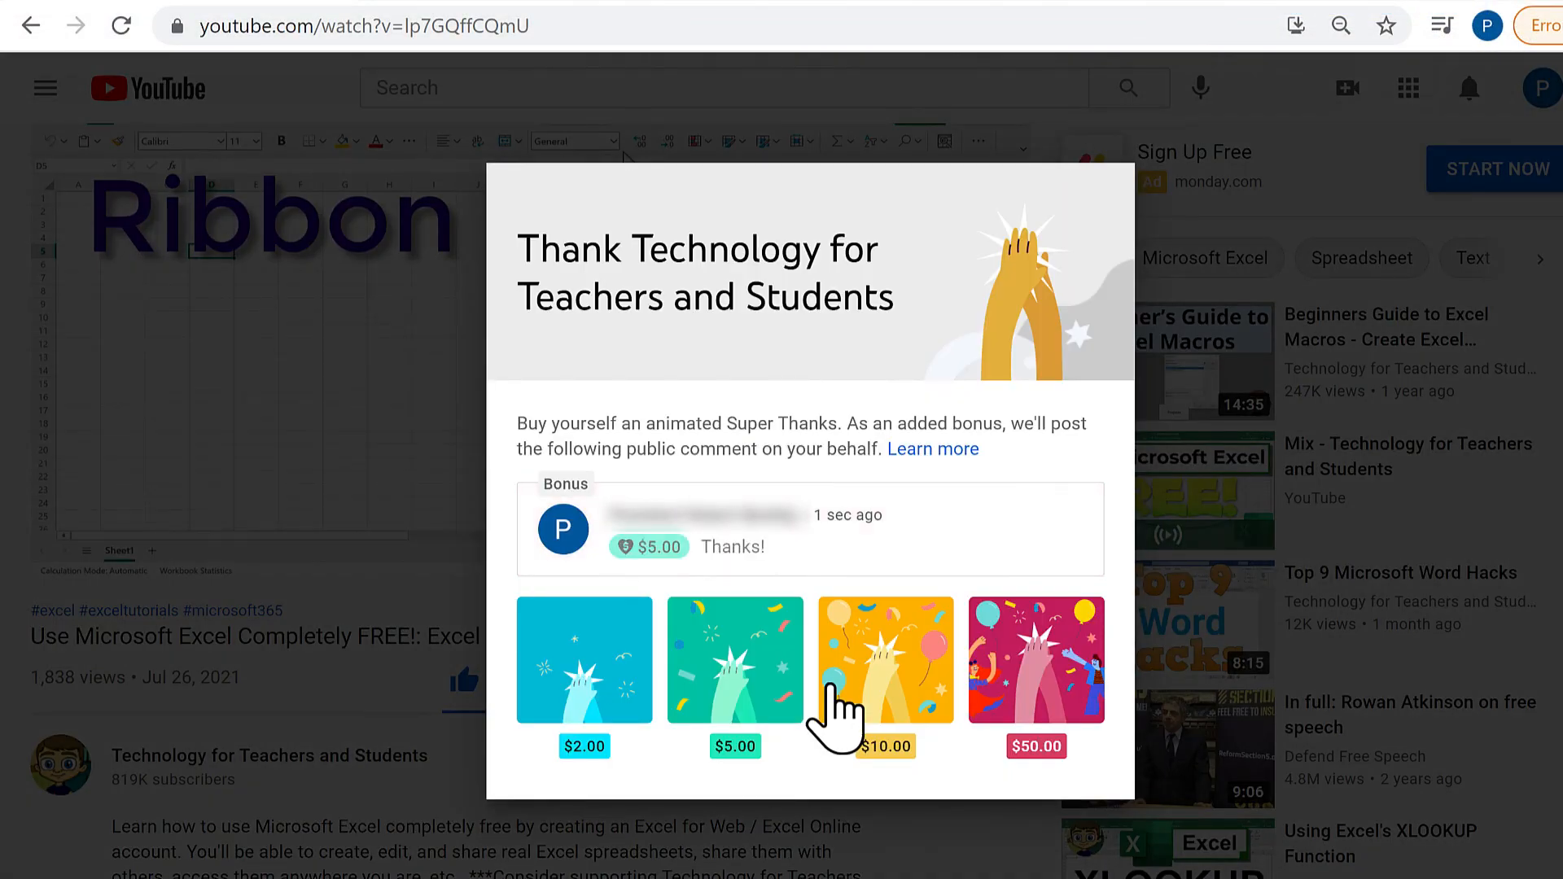